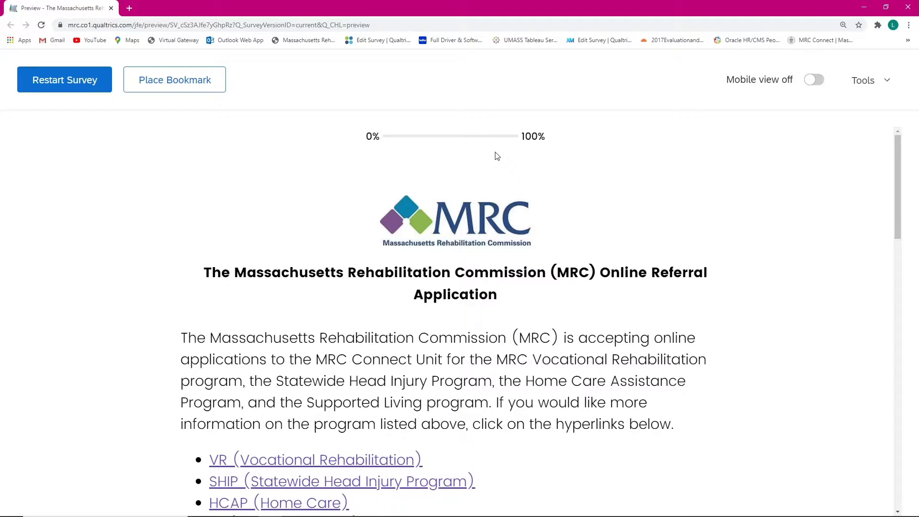
Step: Check the Home Care (HCAP) program information page, then close it and return to the survey
{"action": "scroll", "coordinate": [476, 168], "scroll_direction": "down", "scroll_amount": 2}
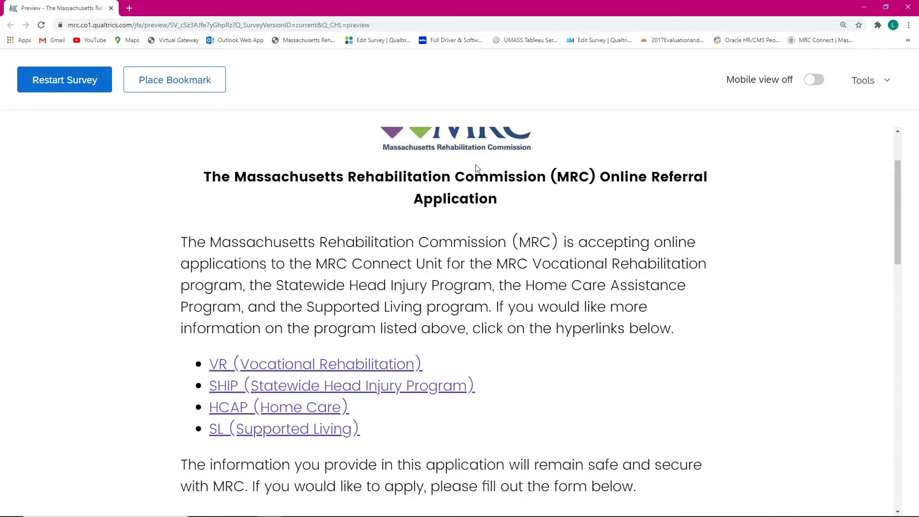
{"action": "scroll", "coordinate": [477, 167], "scroll_direction": "up", "scroll_amount": 1}
{"action": "scroll", "coordinate": [478, 167], "scroll_direction": "down", "scroll_amount": 1}
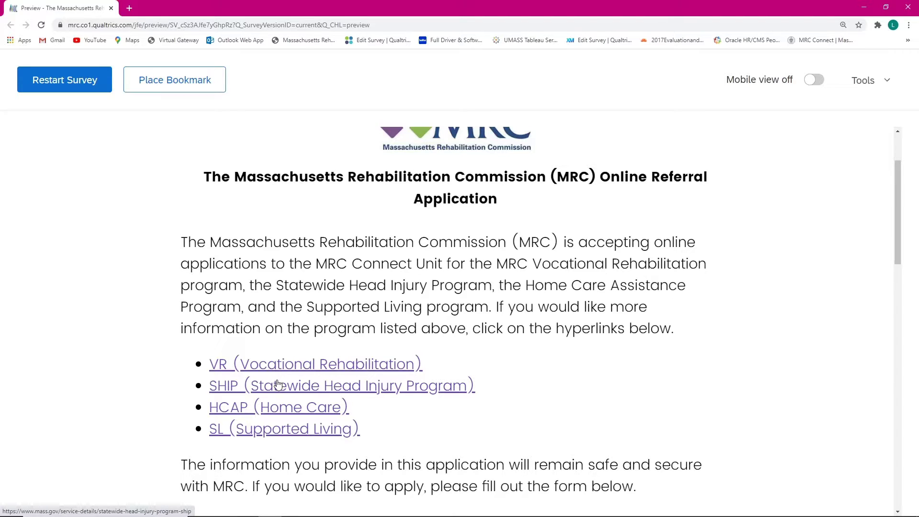
{"action": "left_click", "coordinate": [284, 408]}
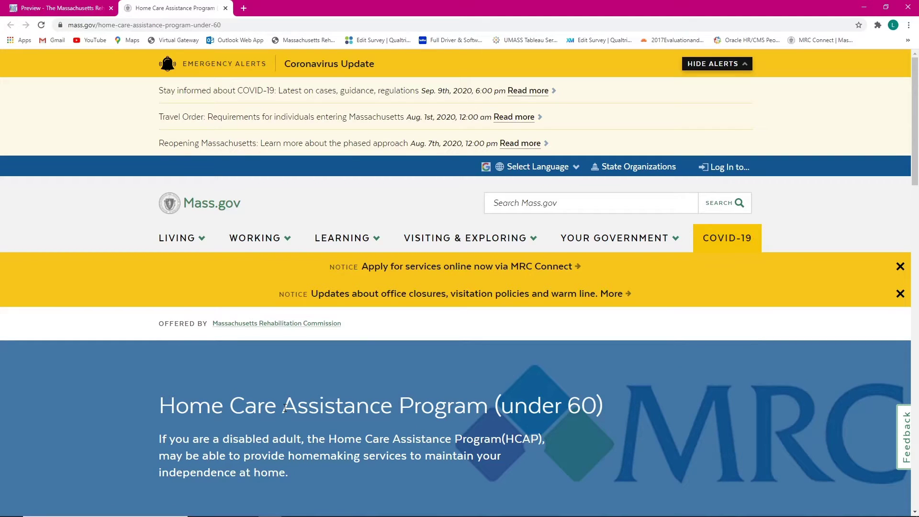
{"action": "scroll", "coordinate": [244, 409], "scroll_direction": "down", "scroll_amount": 4}
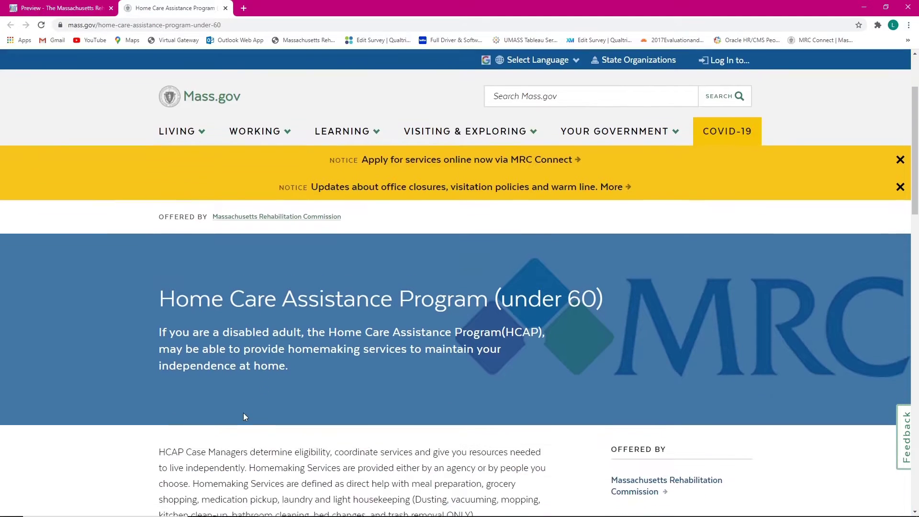
{"action": "scroll", "coordinate": [244, 416], "scroll_direction": "down", "scroll_amount": 1}
{"action": "scroll", "coordinate": [243, 410], "scroll_direction": "up", "scroll_amount": 4}
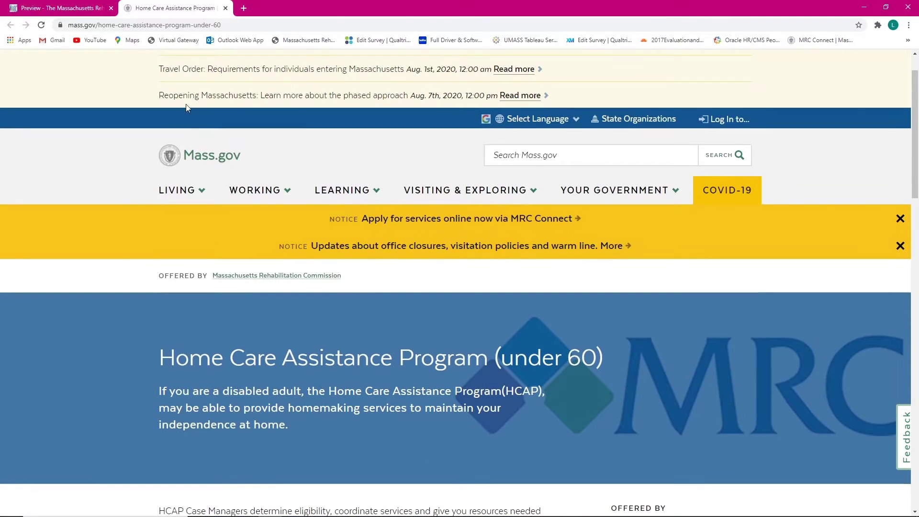
{"action": "left_click", "coordinate": [225, 8]}
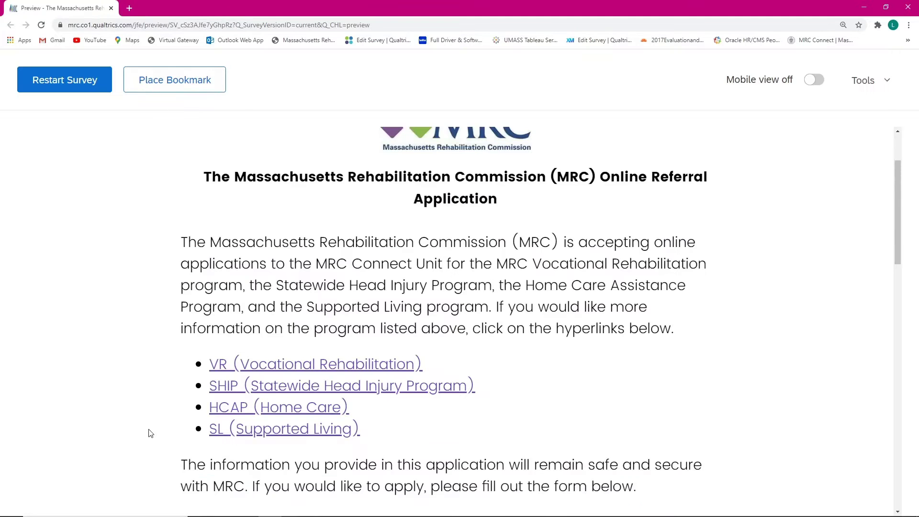
Step: Zoom the preview out and scroll down to the first question's answer options
{"action": "key", "text": "ctrl+minus"}
{"action": "scroll", "coordinate": [147, 434], "scroll_direction": "down", "scroll_amount": 2}
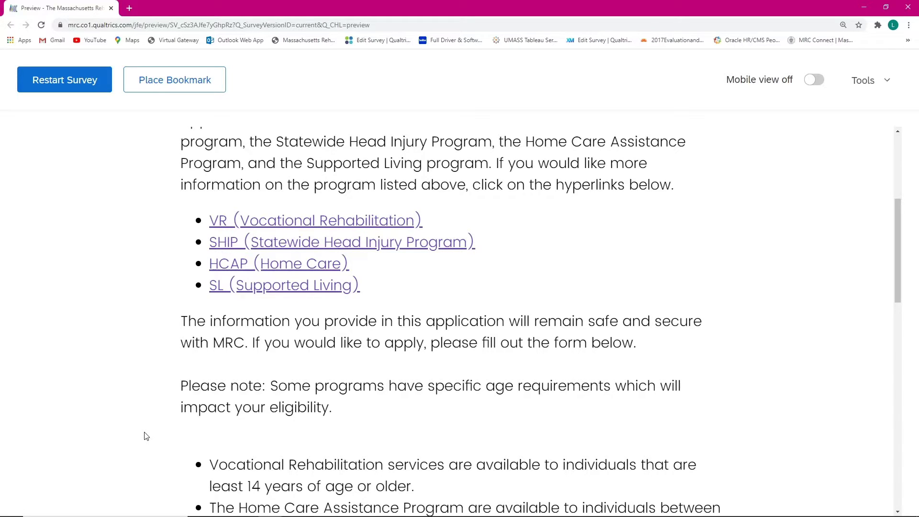
{"action": "scroll", "coordinate": [146, 436], "scroll_direction": "down", "scroll_amount": 1}
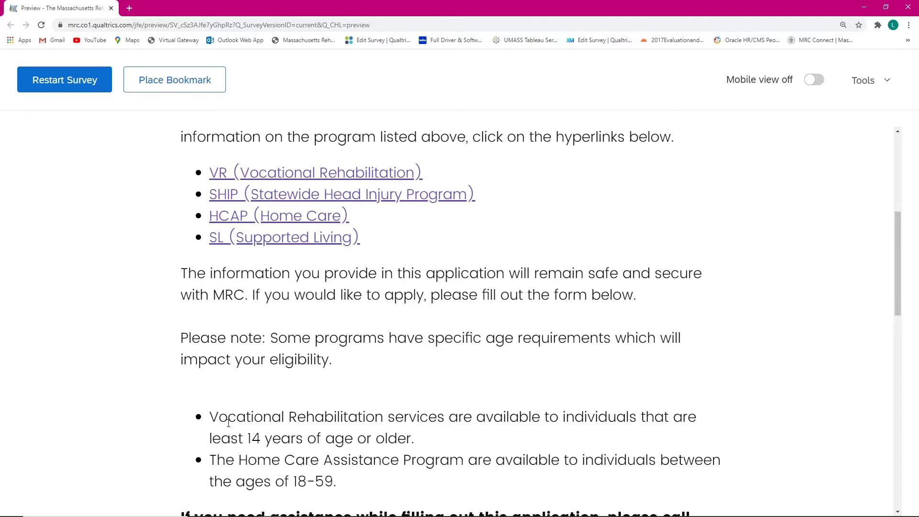
{"action": "scroll", "coordinate": [206, 398], "scroll_direction": "down", "scroll_amount": 2}
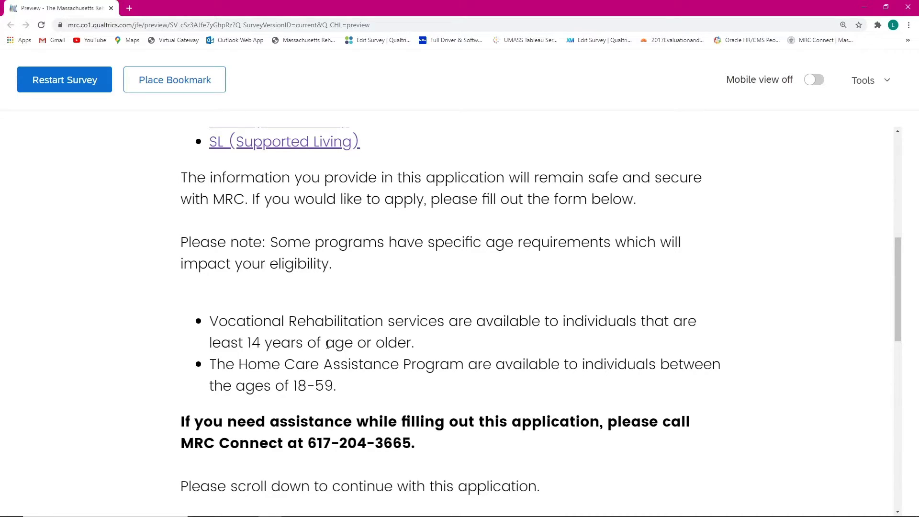
{"action": "scroll", "coordinate": [335, 359], "scroll_direction": "down", "scroll_amount": 2}
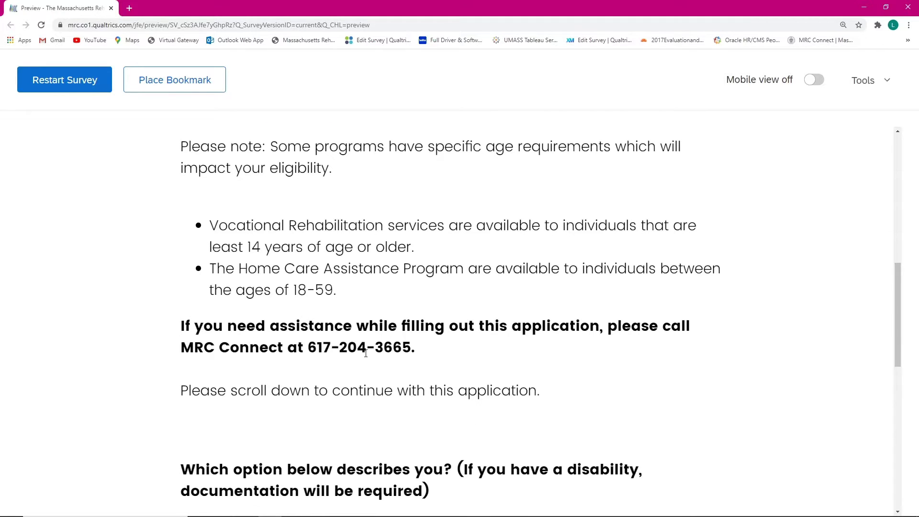
{"action": "scroll", "coordinate": [365, 353], "scroll_direction": "down", "scroll_amount": 3}
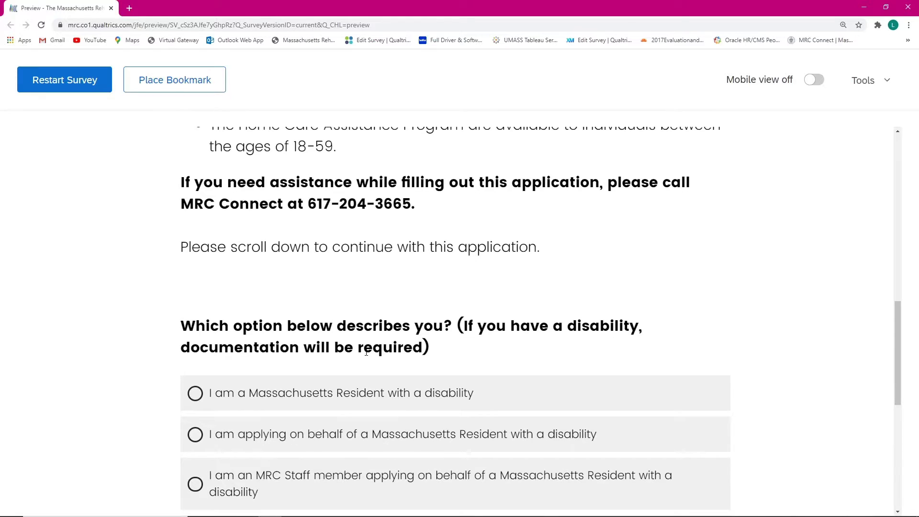
{"action": "scroll", "coordinate": [366, 354], "scroll_direction": "down", "scroll_amount": 2}
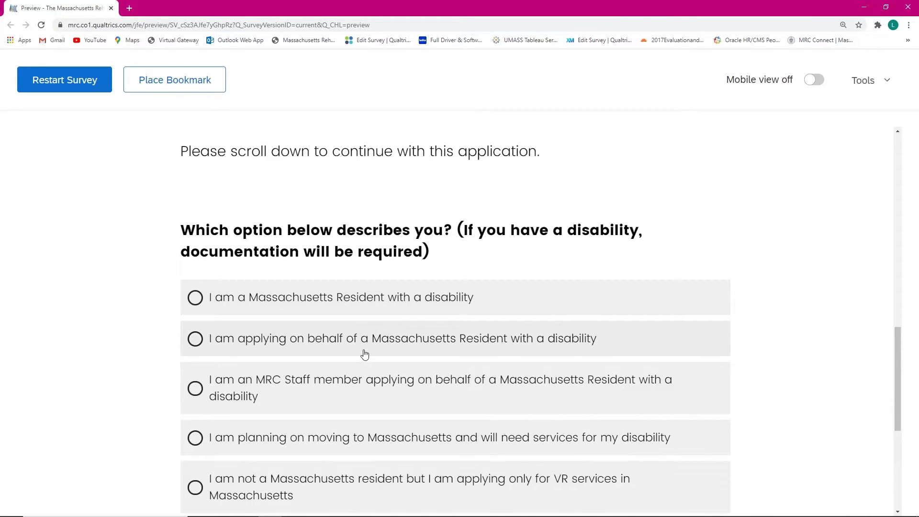
{"action": "scroll", "coordinate": [314, 287], "scroll_direction": "down", "scroll_amount": 1}
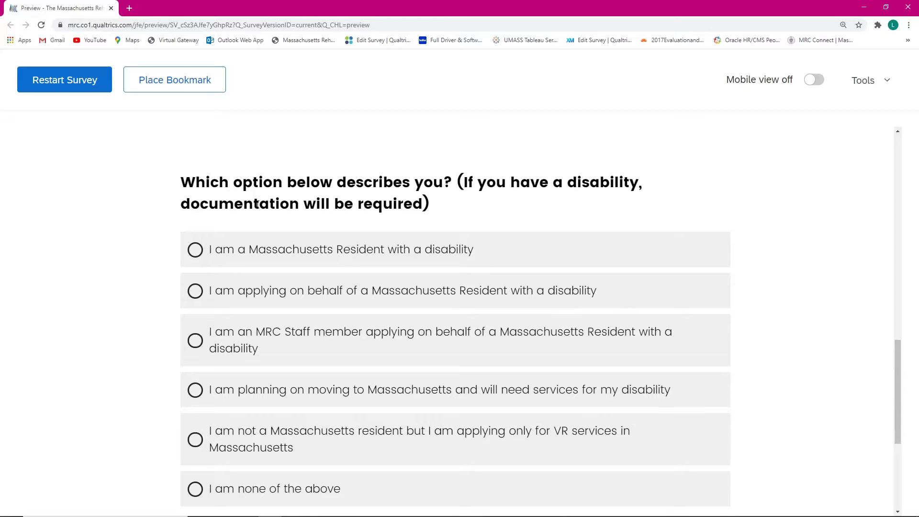
Step: Try the answer choices, ending on 'I am a Massachusetts Resident with a disability'
{"action": "left_click", "coordinate": [228, 249]}
{"action": "left_click", "coordinate": [226, 290]}
{"action": "left_click", "coordinate": [227, 349]}
{"action": "left_click", "coordinate": [220, 293]}
{"action": "left_click", "coordinate": [219, 262]}
{"action": "scroll", "coordinate": [234, 320], "scroll_direction": "down", "scroll_amount": 1}
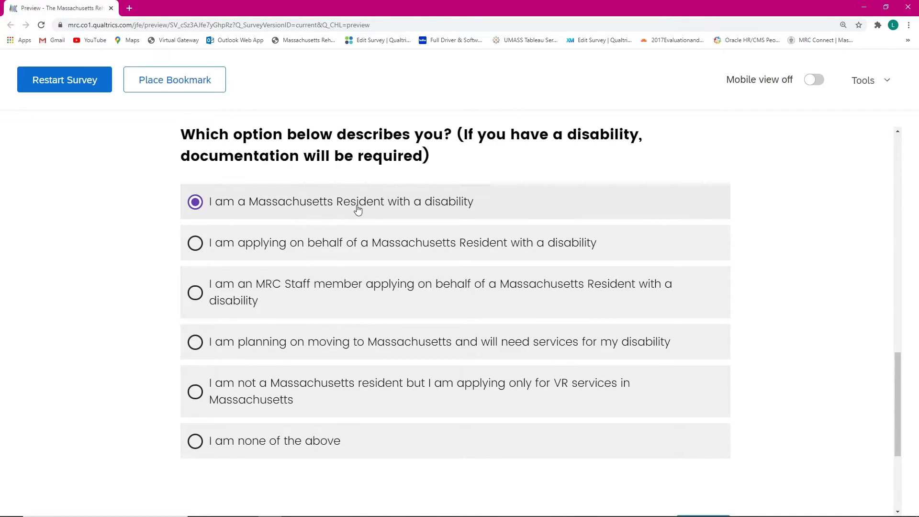
{"action": "scroll", "coordinate": [366, 222], "scroll_direction": "down", "scroll_amount": 1}
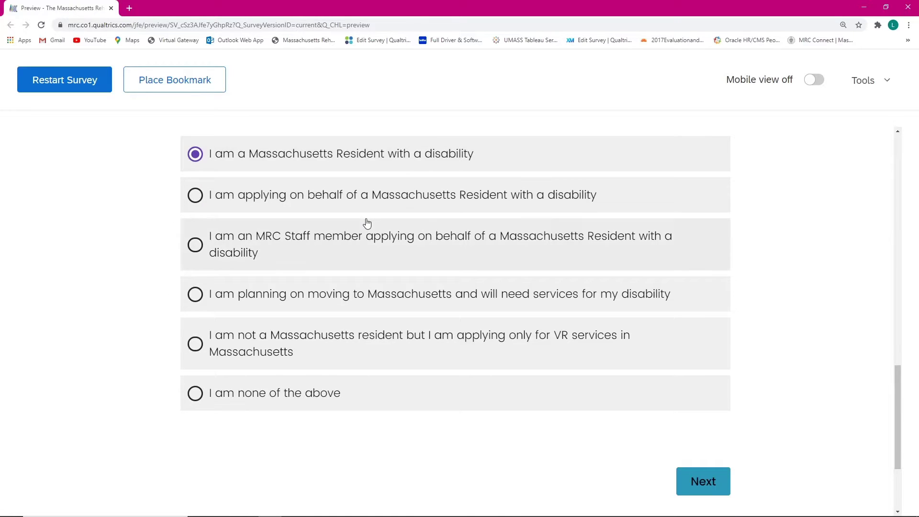
{"action": "scroll", "coordinate": [372, 207], "scroll_direction": "down", "scroll_amount": 2}
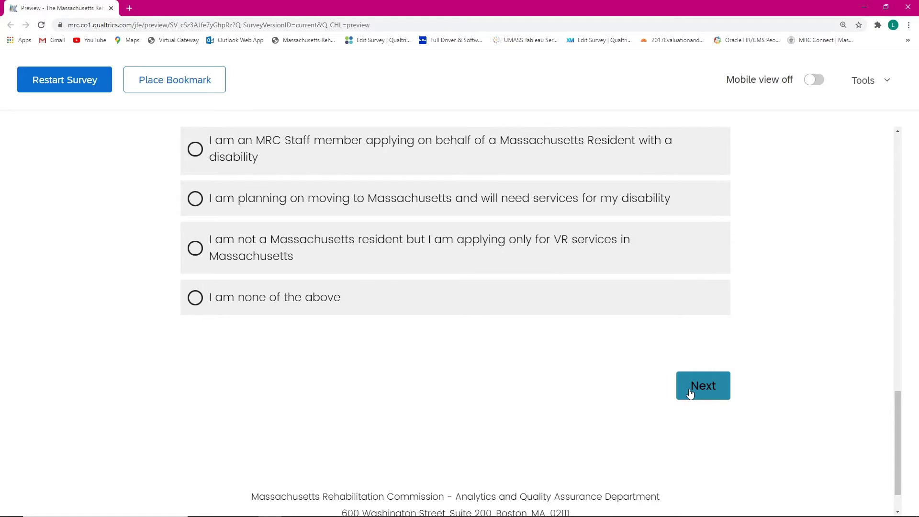
Step: Go to the next page and answer Yes to knowing which MRC services to apply for
{"action": "left_click", "coordinate": [689, 393]}
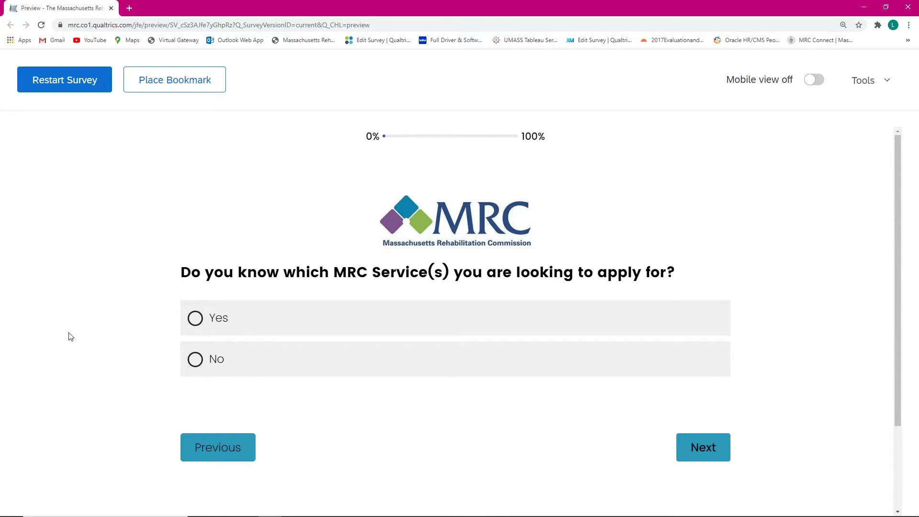
{"action": "left_click", "coordinate": [220, 319]}
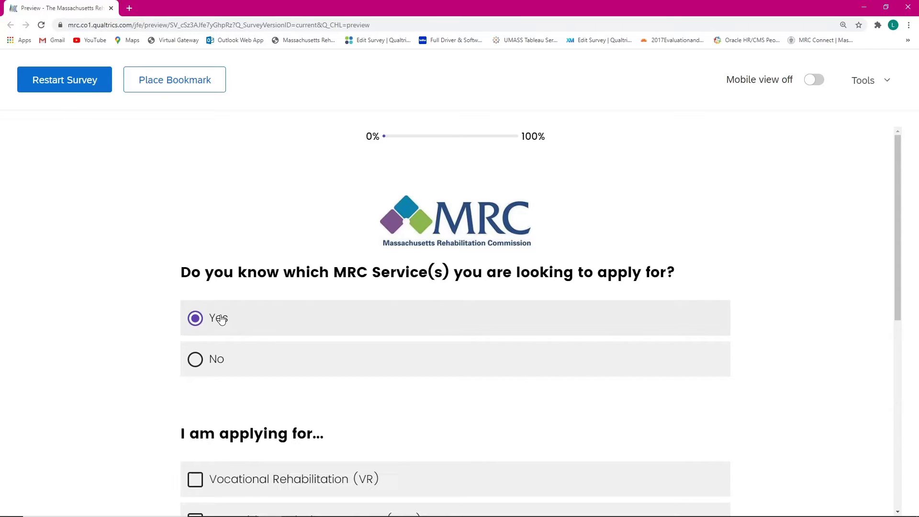
{"action": "scroll", "coordinate": [259, 318], "scroll_direction": "down", "scroll_amount": 4}
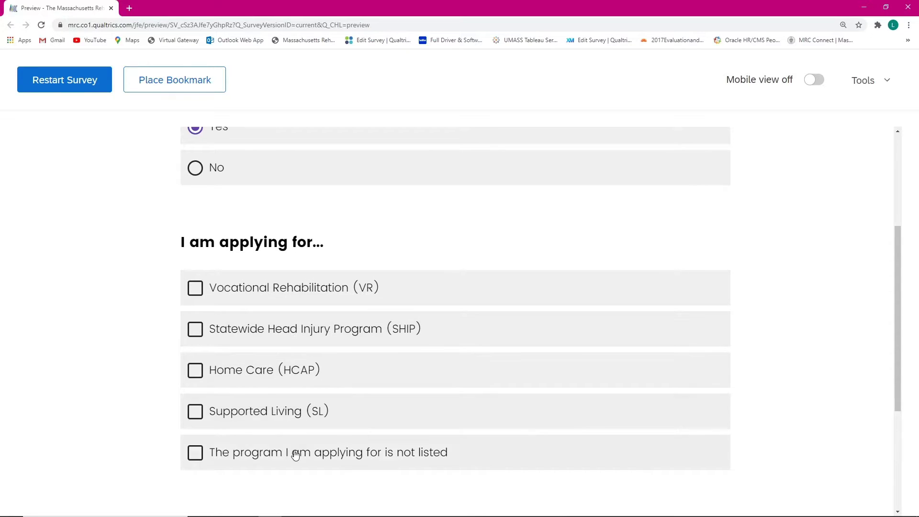
{"action": "scroll", "coordinate": [267, 318], "scroll_direction": "up", "scroll_amount": 2}
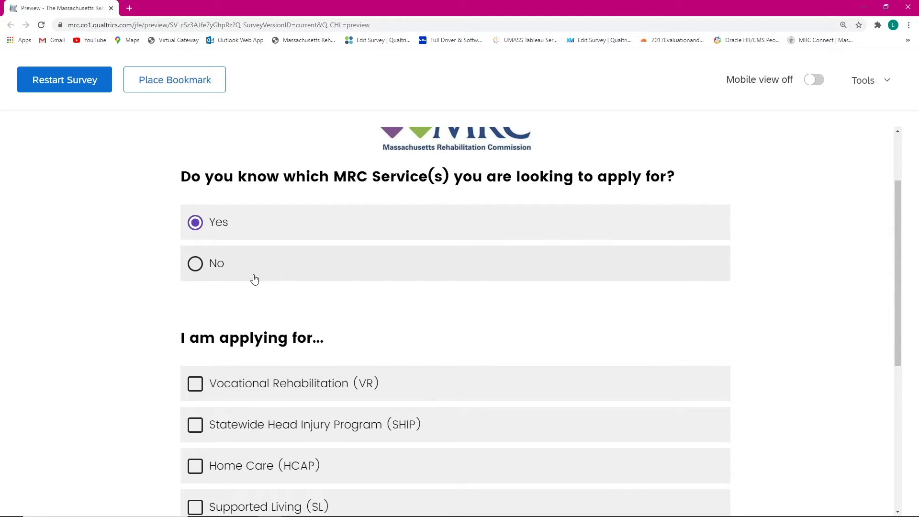
Step: Switch to No to hide the program checklist, then back to Yes to reveal its five options
{"action": "left_click", "coordinate": [251, 270]}
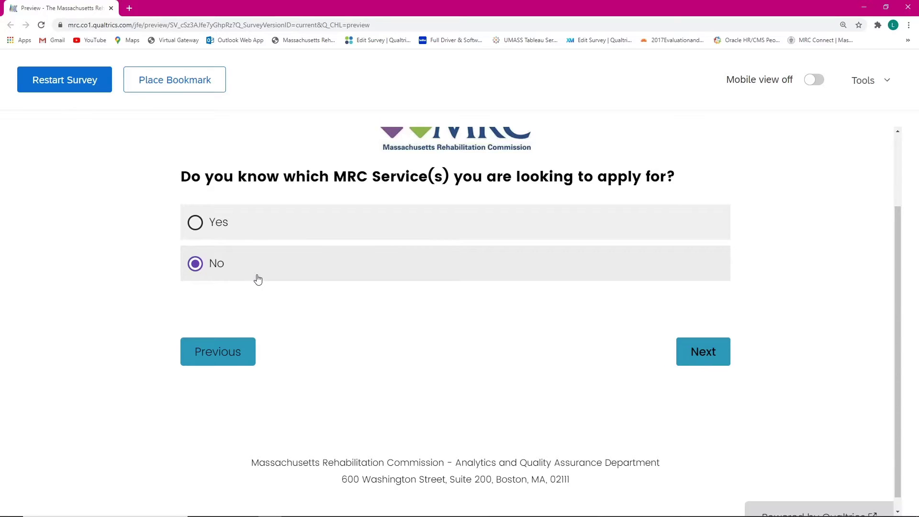
{"action": "scroll", "coordinate": [258, 279], "scroll_direction": "up", "scroll_amount": 1}
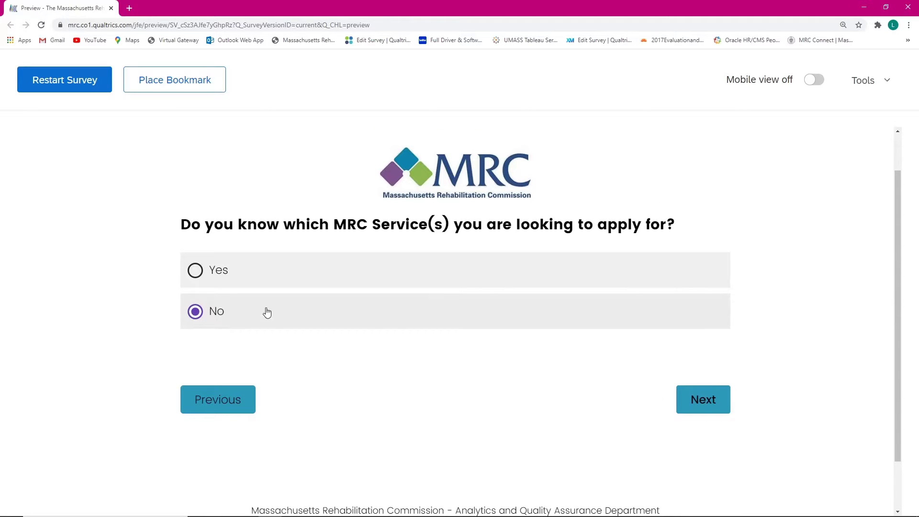
{"action": "left_click", "coordinate": [462, 282]}
{"action": "scroll", "coordinate": [490, 280], "scroll_direction": "down", "scroll_amount": 1}
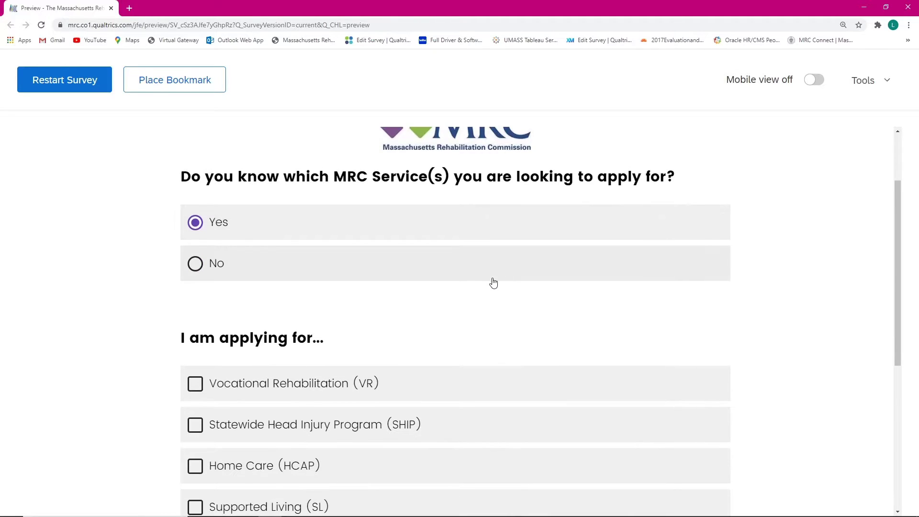
{"action": "scroll", "coordinate": [494, 282], "scroll_direction": "down", "scroll_amount": 2}
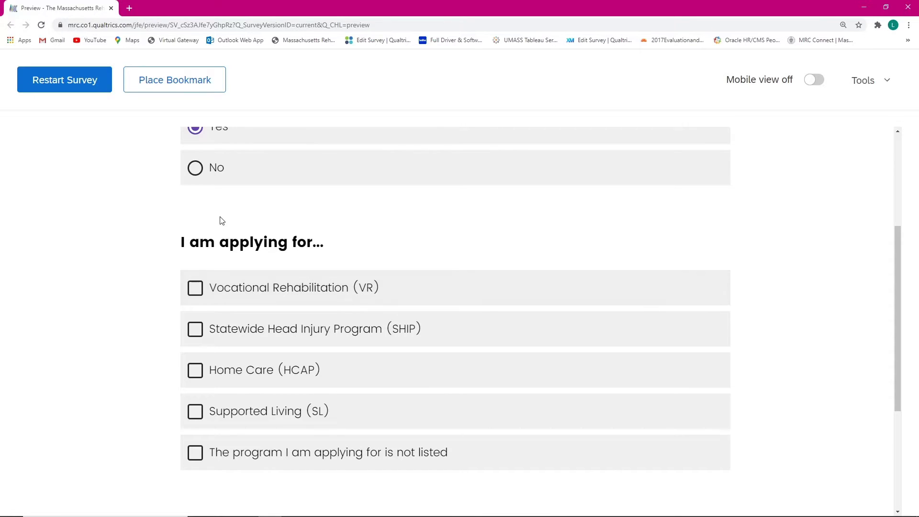
{"action": "scroll", "coordinate": [219, 220], "scroll_direction": "up", "scroll_amount": 1}
{"action": "scroll", "coordinate": [269, 187], "scroll_direction": "up", "scroll_amount": 1}
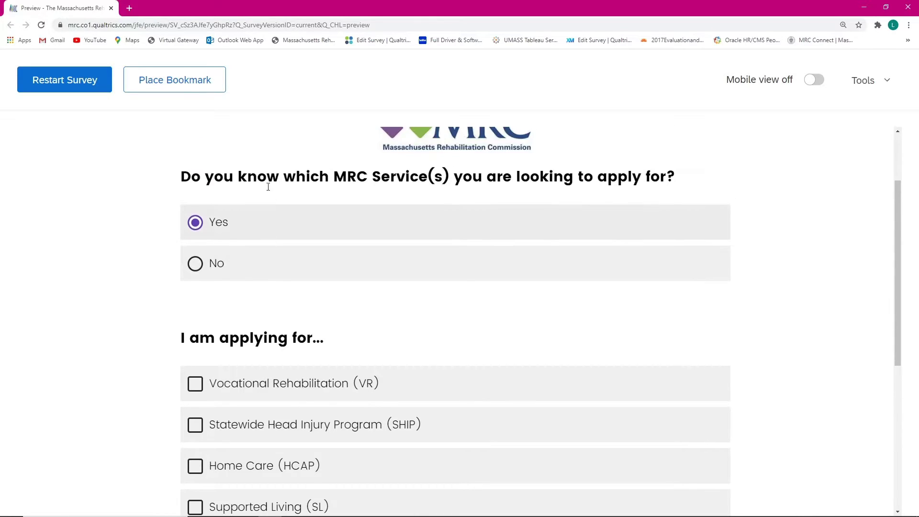
{"action": "scroll", "coordinate": [215, 254], "scroll_direction": "down", "scroll_amount": 1}
{"action": "scroll", "coordinate": [516, 281], "scroll_direction": "up", "scroll_amount": 1}
{"action": "scroll", "coordinate": [485, 295], "scroll_direction": "down", "scroll_amount": 1}
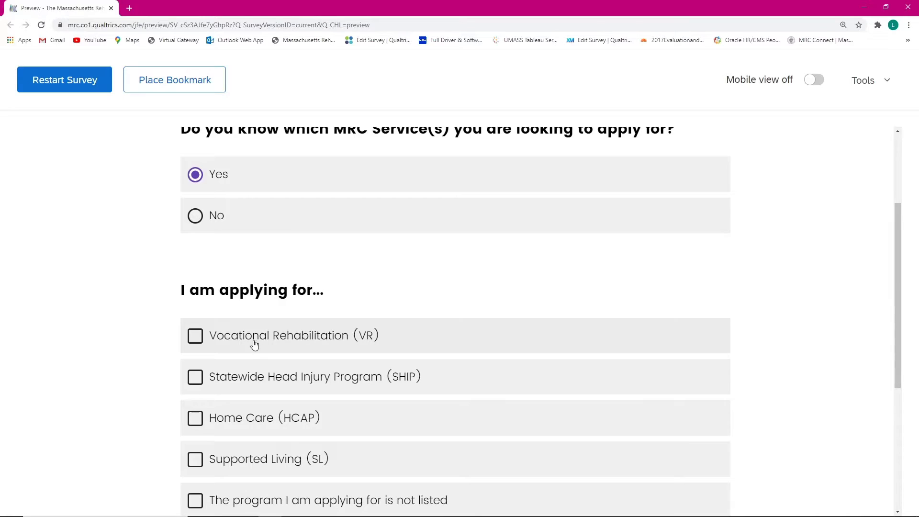
Step: Test the program checkboxes, toggling VR, SHIP, Home Care and Supported Living on and off
{"action": "scroll", "coordinate": [247, 289], "scroll_direction": "down", "scroll_amount": 1}
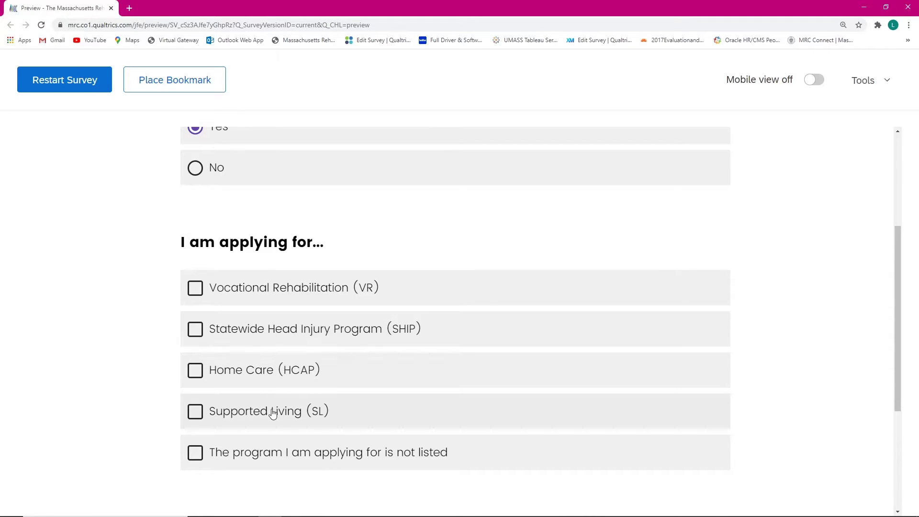
{"action": "left_click", "coordinate": [219, 289]}
{"action": "left_click", "coordinate": [211, 328]}
{"action": "left_click", "coordinate": [220, 367]}
{"action": "left_click", "coordinate": [226, 400]}
{"action": "left_click", "coordinate": [221, 373]}
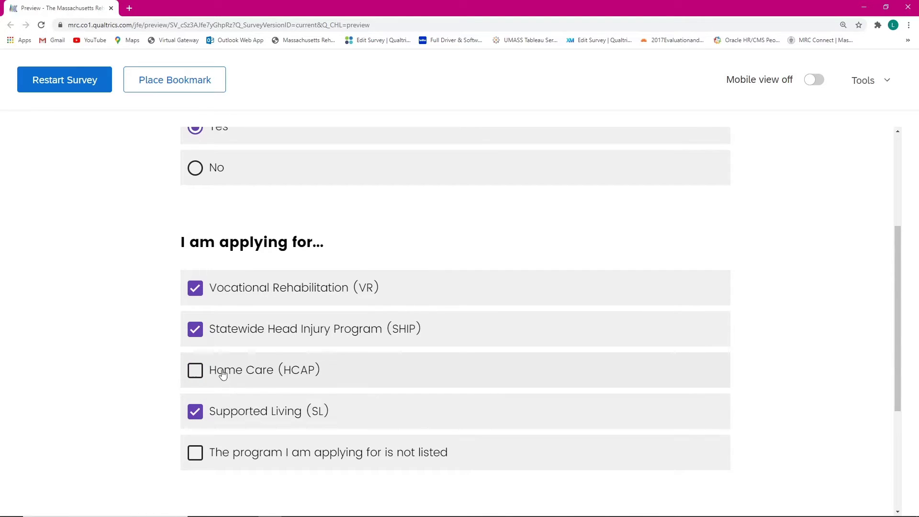
{"action": "left_click", "coordinate": [219, 330]}
{"action": "left_click", "coordinate": [226, 291]}
{"action": "left_click", "coordinate": [227, 332]}
{"action": "left_click", "coordinate": [234, 378]}
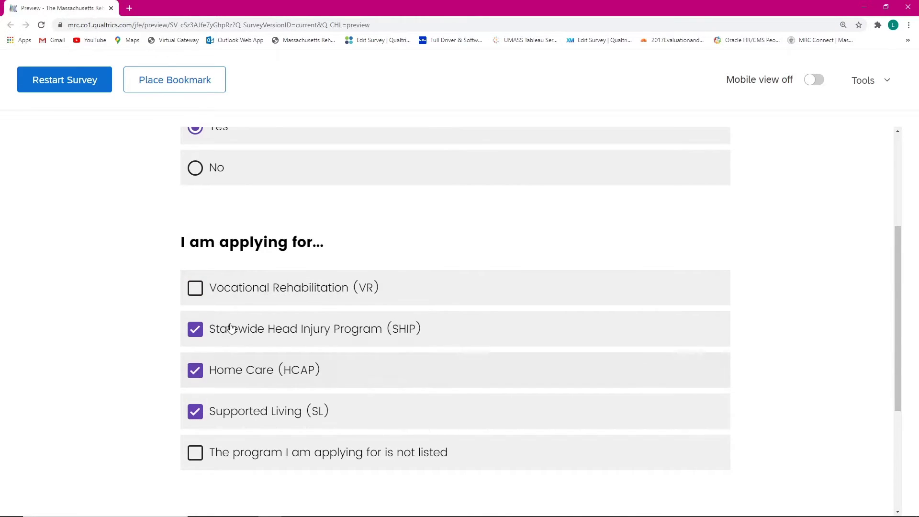
{"action": "left_click", "coordinate": [231, 298]}
Step: Select 'program not listed' to clear the others, then recheck VR, SHIP and Home Care (HCAP)
{"action": "left_click", "coordinate": [266, 463]}
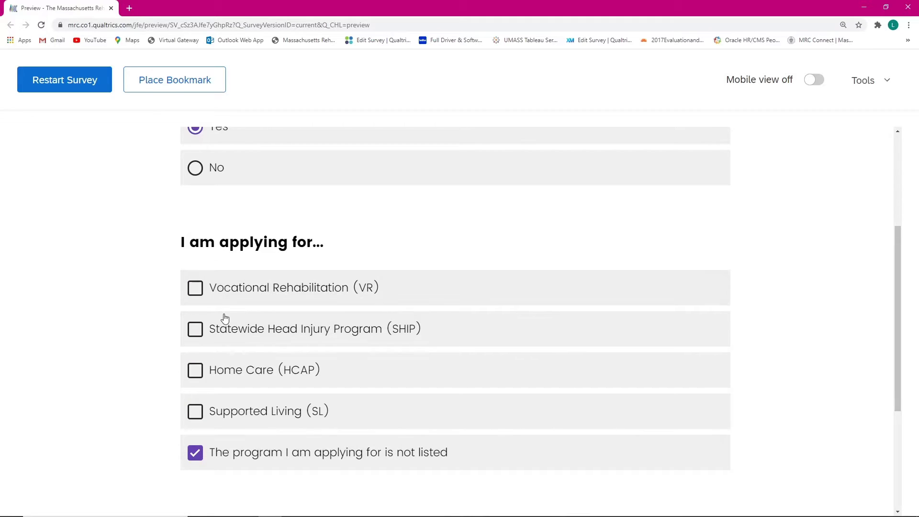
{"action": "scroll", "coordinate": [265, 424], "scroll_direction": "down", "scroll_amount": 1}
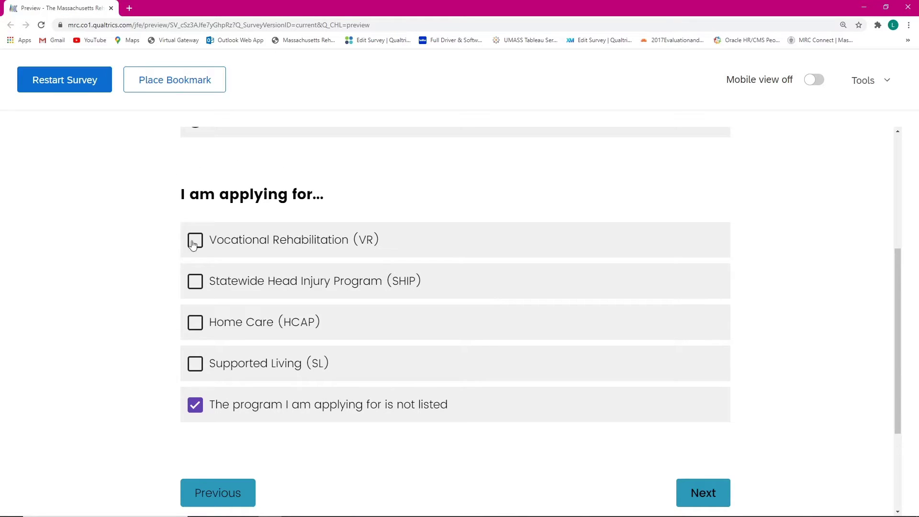
{"action": "left_click", "coordinate": [223, 407]}
{"action": "left_click", "coordinate": [223, 247]}
{"action": "left_click", "coordinate": [235, 278]}
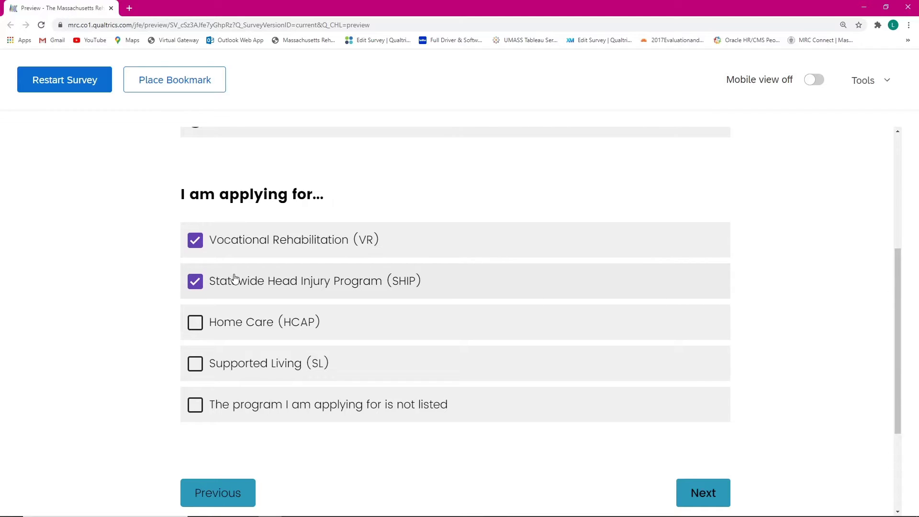
{"action": "left_click", "coordinate": [259, 323]}
{"action": "scroll", "coordinate": [705, 498], "scroll_direction": "down", "scroll_amount": 2}
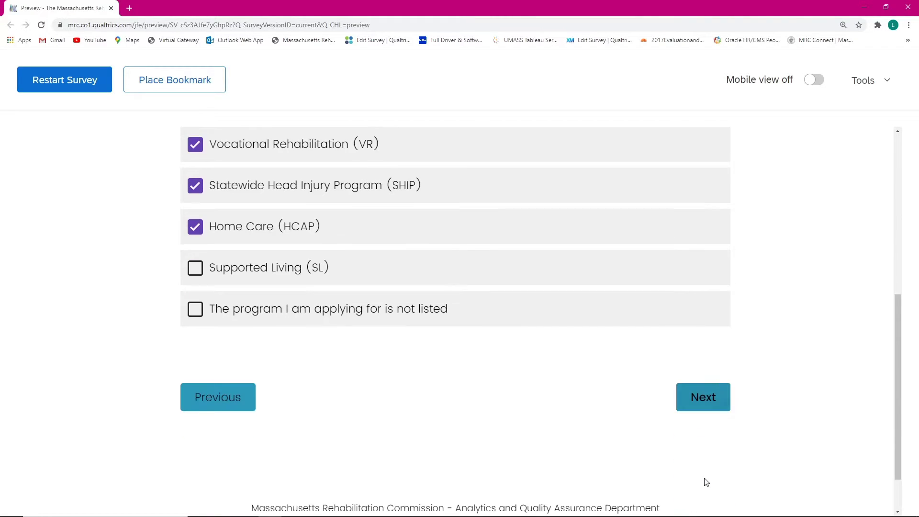
Step: Continue to the Vocational Rehabilitation page and confirm its VR Information Page link opens mass.gov
{"action": "left_click", "coordinate": [692, 407]}
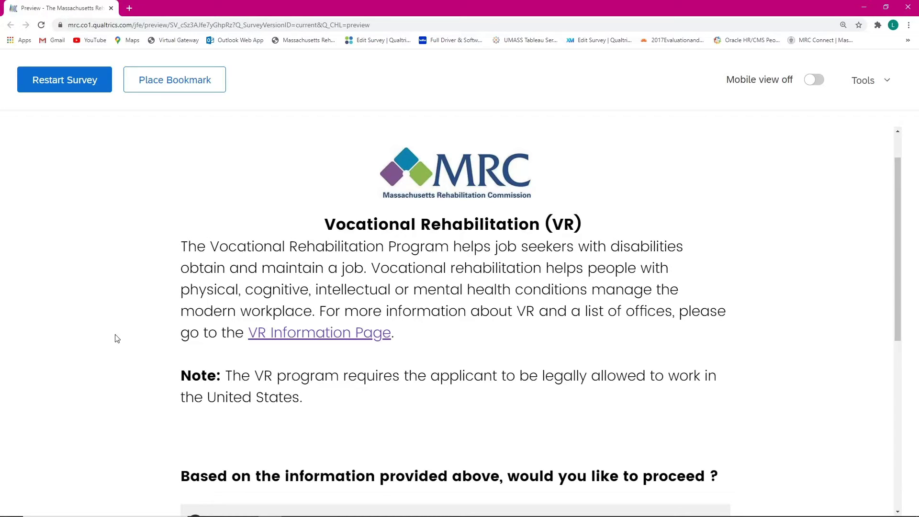
{"action": "scroll", "coordinate": [418, 347], "scroll_direction": "down", "scroll_amount": 1}
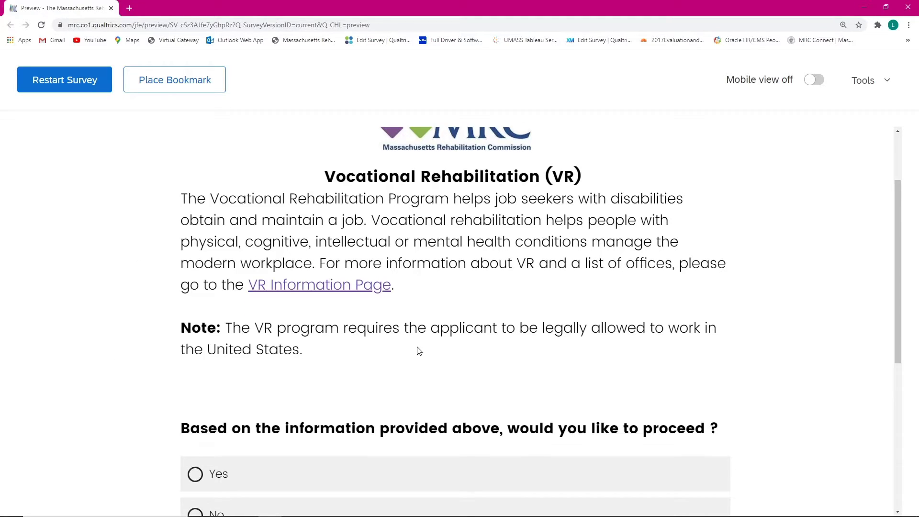
{"action": "left_click", "coordinate": [275, 289]}
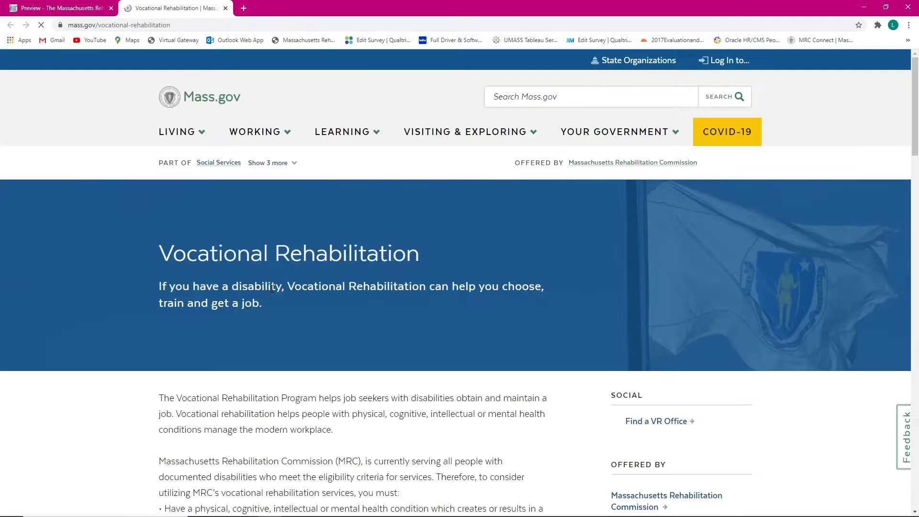
{"action": "scroll", "coordinate": [291, 262], "scroll_direction": "down", "scroll_amount": 3}
{"action": "scroll", "coordinate": [304, 409], "scroll_direction": "down", "scroll_amount": 3}
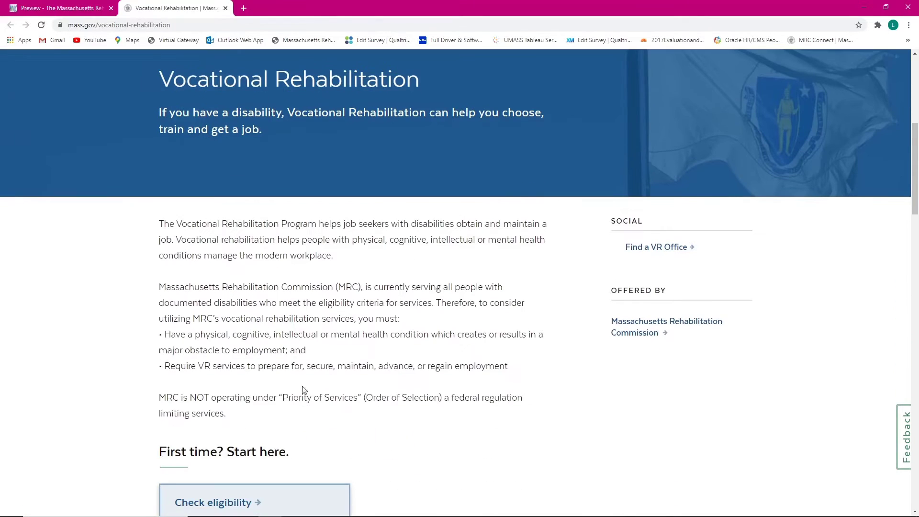
{"action": "left_click", "coordinate": [225, 8]}
{"action": "scroll", "coordinate": [465, 236], "scroll_direction": "down", "scroll_amount": 2}
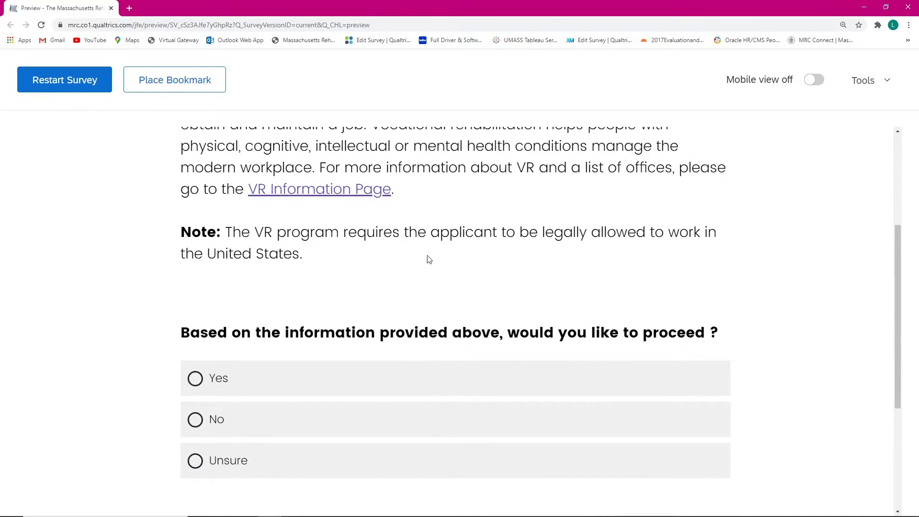
Step: Select No for proceeding with Vocational Rehabilitation and go to the next page
{"action": "scroll", "coordinate": [617, 308], "scroll_direction": "up", "scroll_amount": 2}
{"action": "scroll", "coordinate": [479, 232], "scroll_direction": "down", "scroll_amount": 1}
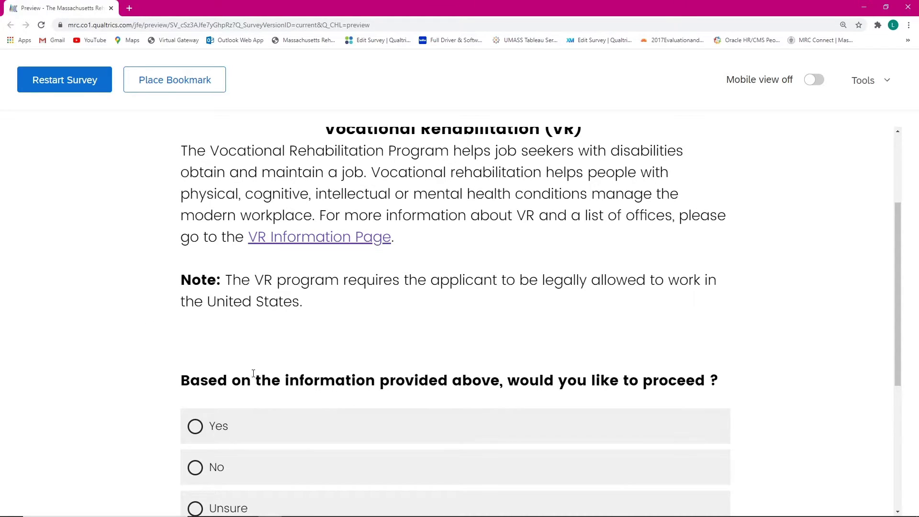
{"action": "scroll", "coordinate": [248, 378], "scroll_direction": "down", "scroll_amount": 1}
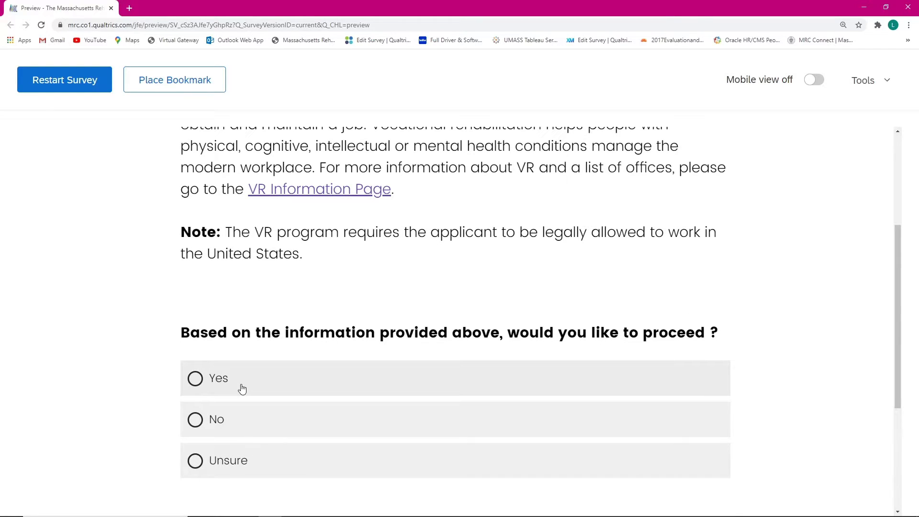
{"action": "left_click", "coordinate": [232, 417]}
{"action": "scroll", "coordinate": [512, 293], "scroll_direction": "down", "scroll_amount": 1}
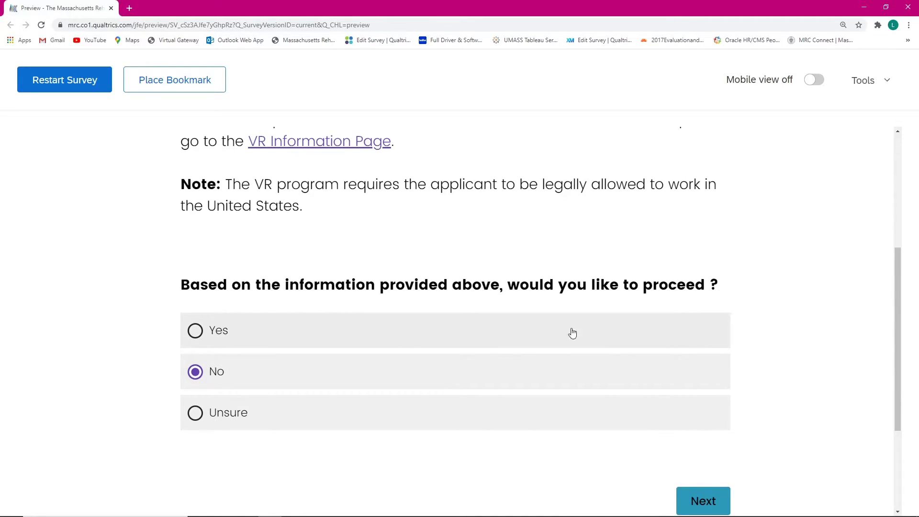
{"action": "scroll", "coordinate": [570, 332], "scroll_direction": "down", "scroll_amount": 1}
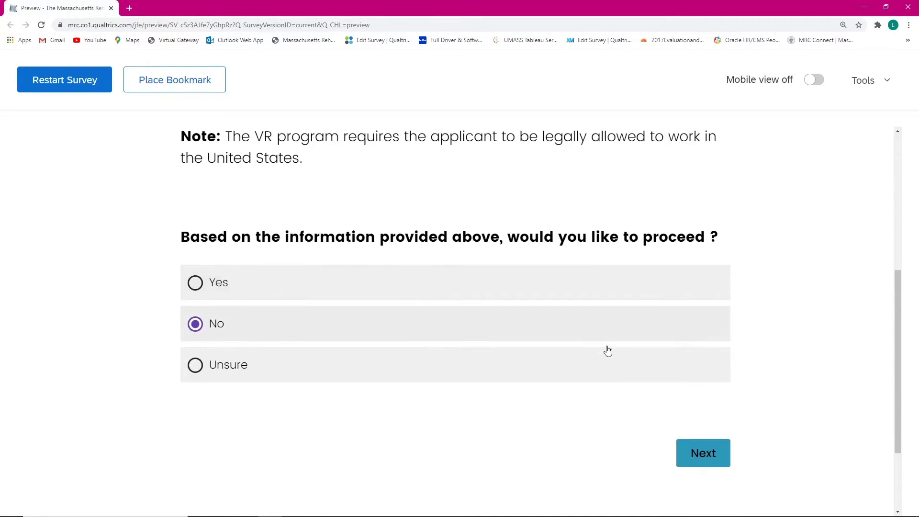
{"action": "left_click", "coordinate": [693, 457]}
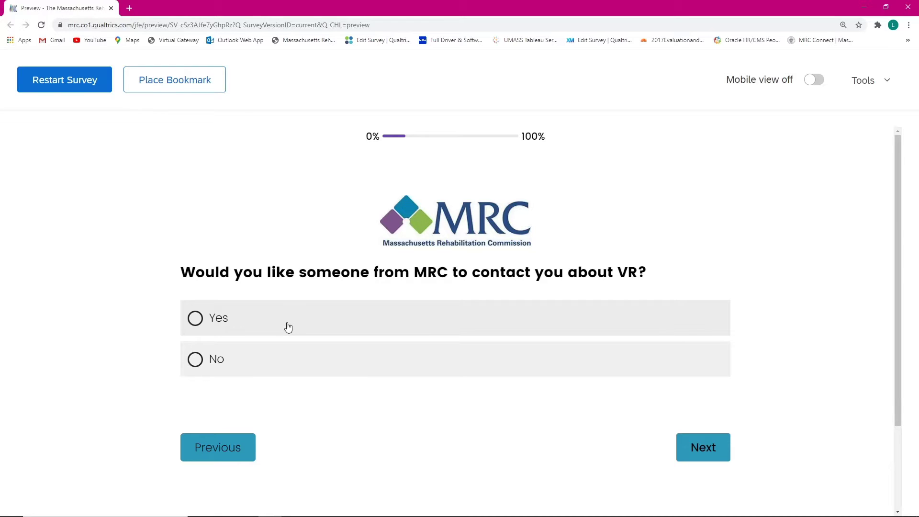
Step: Answer Yes to VR contact, then autofill name and email from the saved entry
{"action": "left_click", "coordinate": [288, 328]}
{"action": "left_click", "coordinate": [695, 445]}
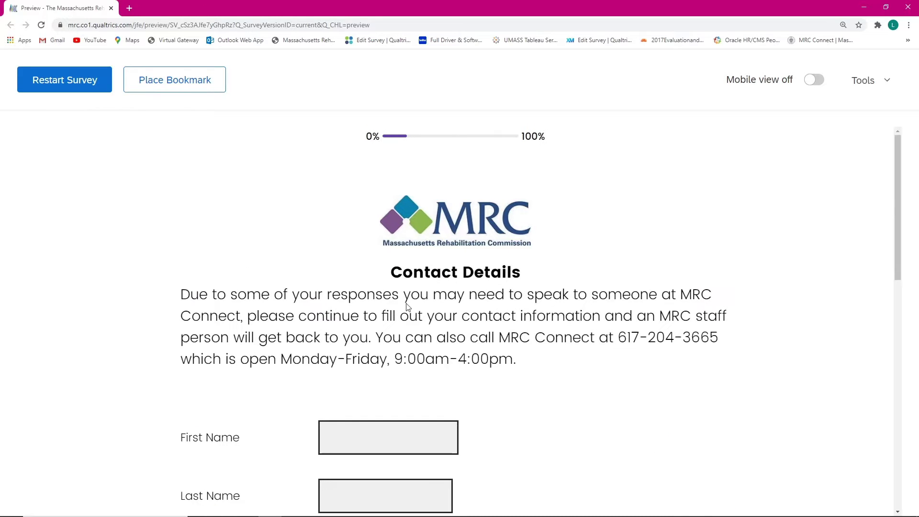
{"action": "scroll", "coordinate": [344, 373], "scroll_direction": "down", "scroll_amount": 1}
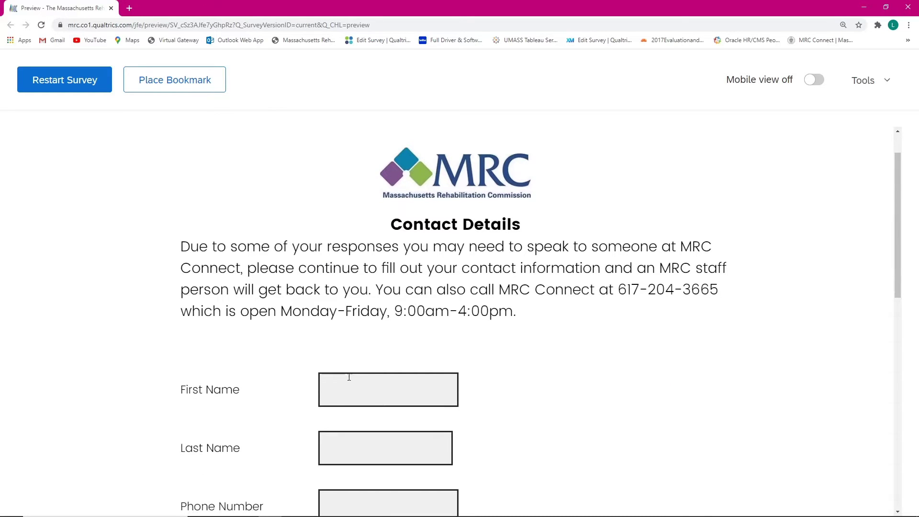
{"action": "scroll", "coordinate": [359, 288], "scroll_direction": "down", "scroll_amount": 2}
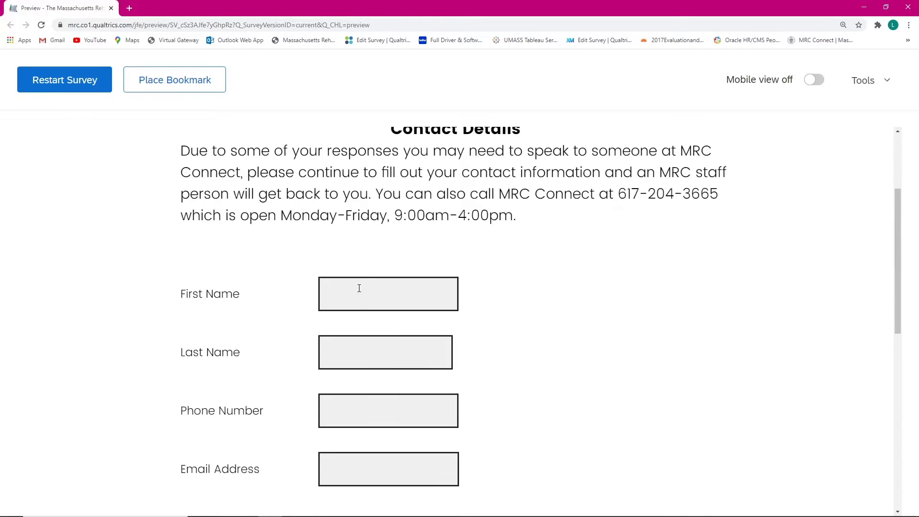
{"action": "scroll", "coordinate": [367, 459], "scroll_direction": "down", "scroll_amount": 1}
{"action": "left_click", "coordinate": [368, 252]}
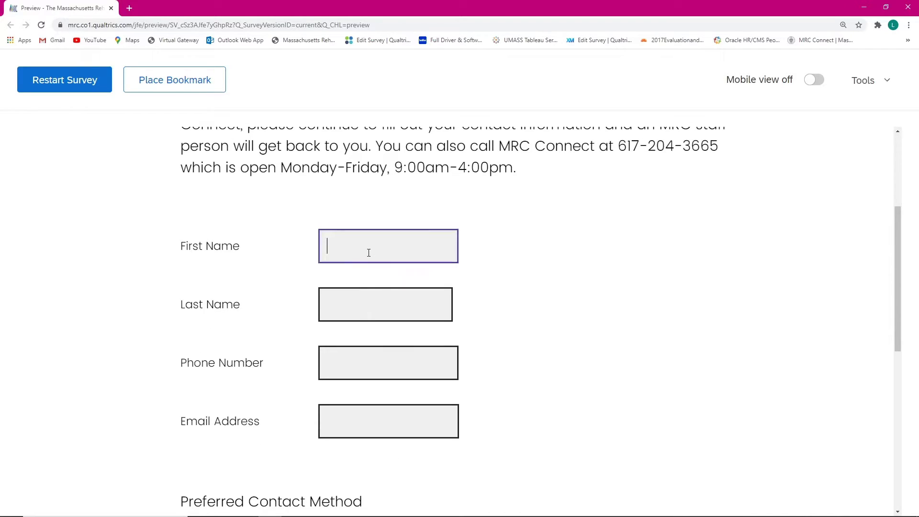
{"action": "key", "text": "Down"}
{"action": "key", "text": "Return"}
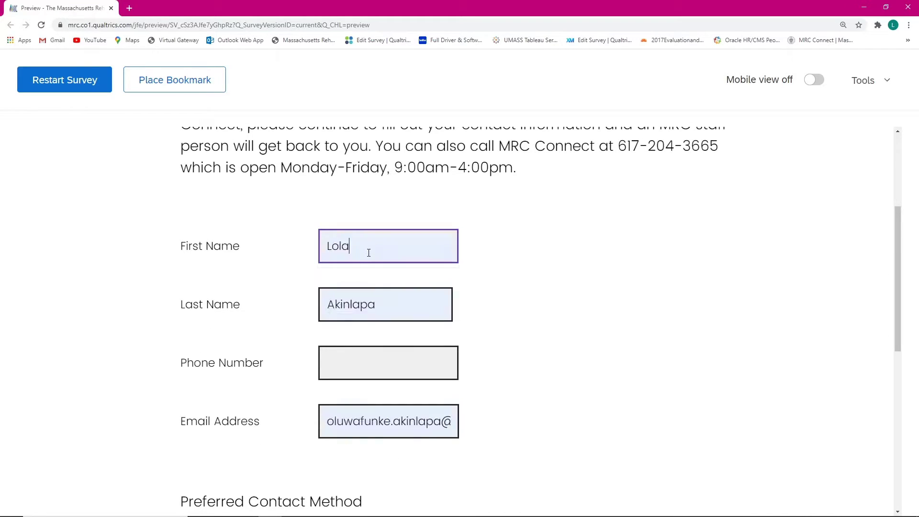
Step: Enter a phone number, set preferred contact to Other: text messaging, and submit the page
{"action": "left_click", "coordinate": [377, 373]}
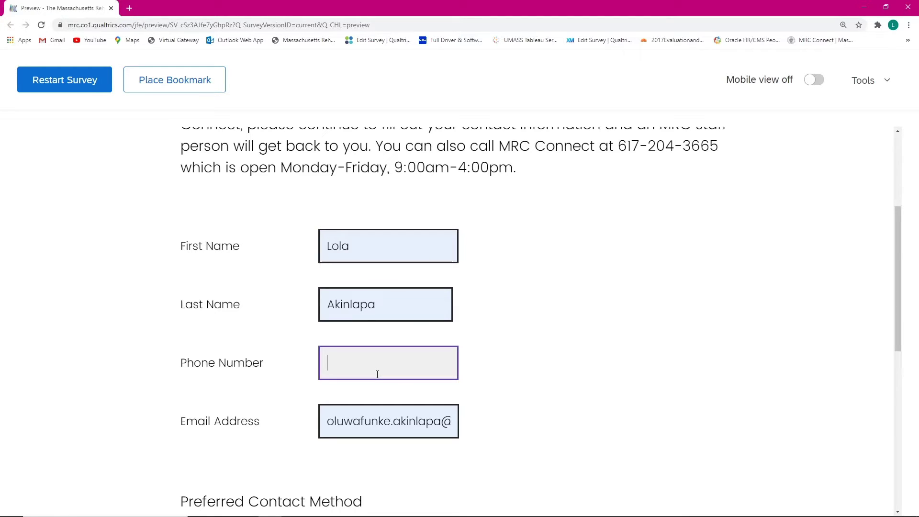
{"action": "type", "text": "617-999-9999"}
{"action": "scroll", "coordinate": [357, 377], "scroll_direction": "down", "scroll_amount": 4}
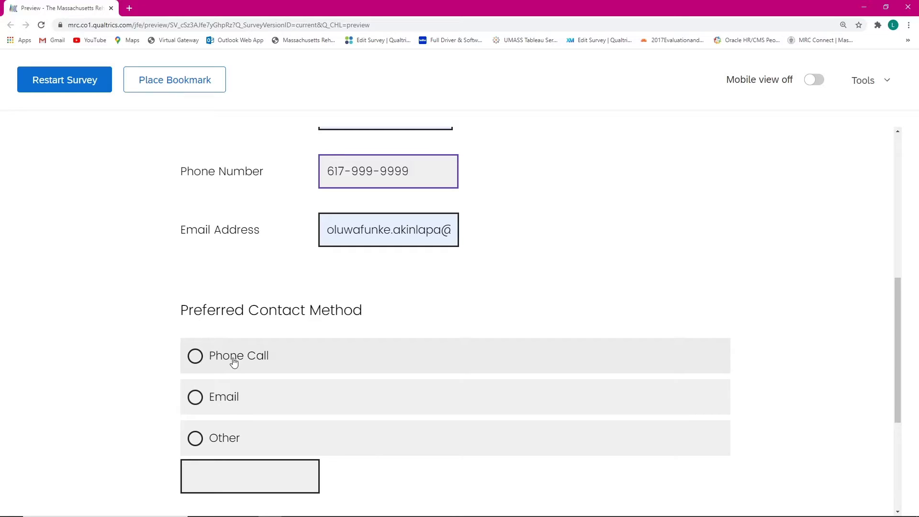
{"action": "left_click", "coordinate": [243, 486]}
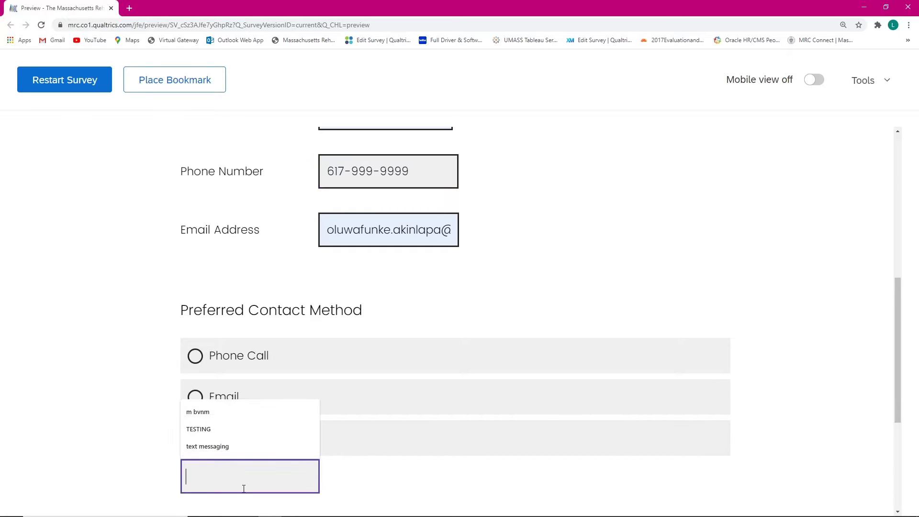
{"action": "type", "text": "tex"}
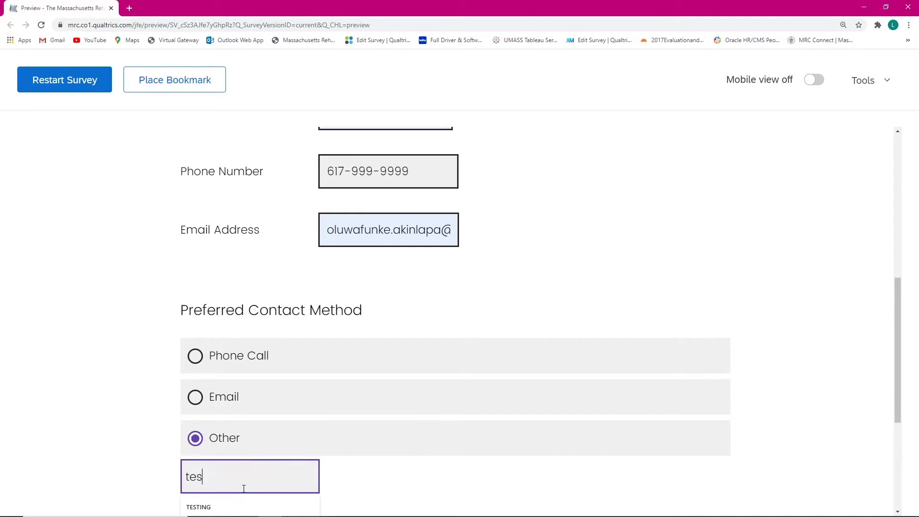
{"action": "type", "text": "t"}
{"action": "left_click", "coordinate": [230, 507]}
{"action": "scroll", "coordinate": [430, 436], "scroll_direction": "down", "scroll_amount": 2}
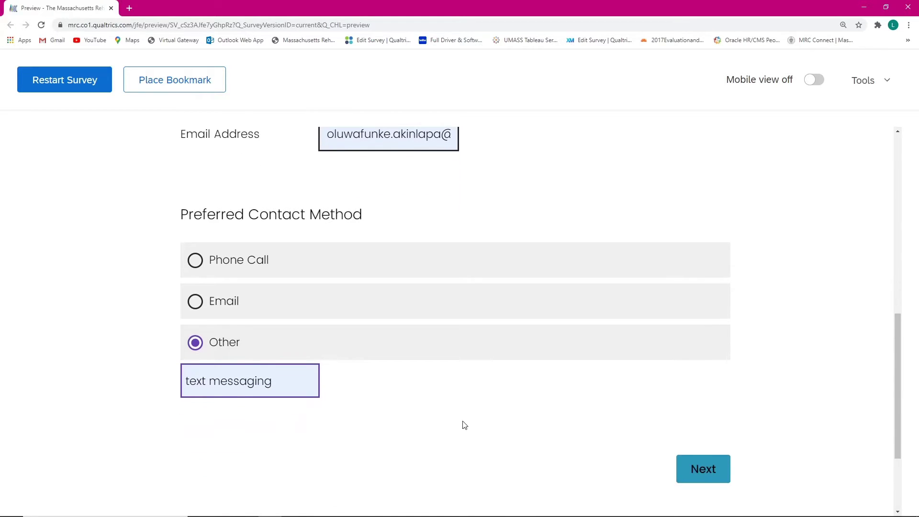
{"action": "scroll", "coordinate": [701, 454], "scroll_direction": "down", "scroll_amount": 2}
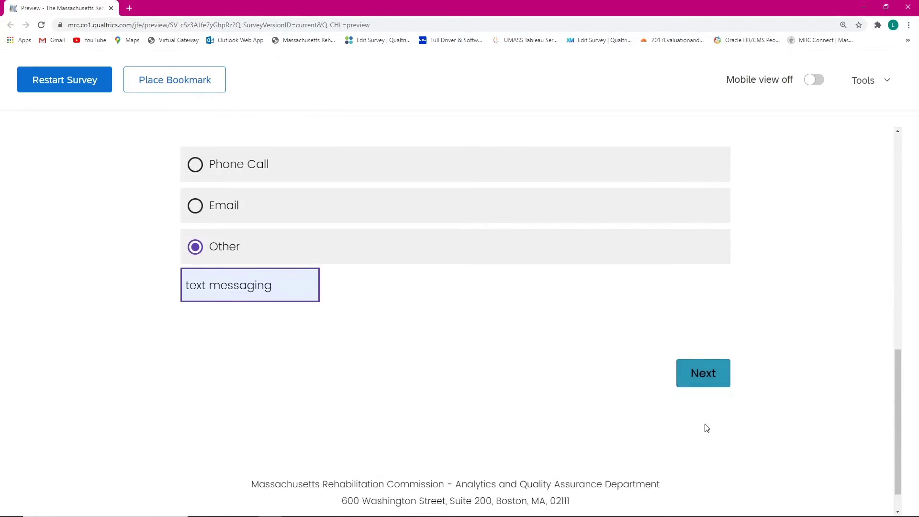
{"action": "left_click", "coordinate": [704, 376]}
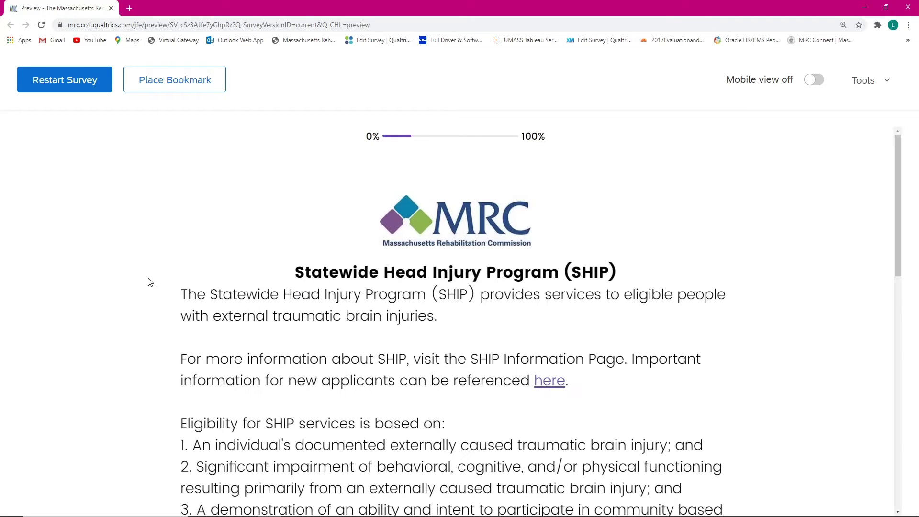
Step: Open the SHIP intro's 'here' link to the mass.gov SHIP page, then close it
{"action": "scroll", "coordinate": [353, 266], "scroll_direction": "down", "scroll_amount": 1}
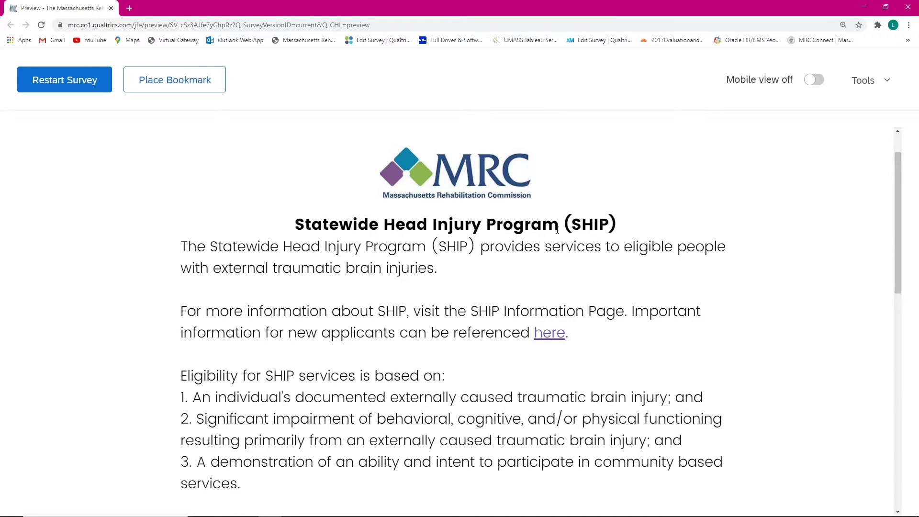
{"action": "scroll", "coordinate": [363, 272], "scroll_direction": "down", "scroll_amount": 2}
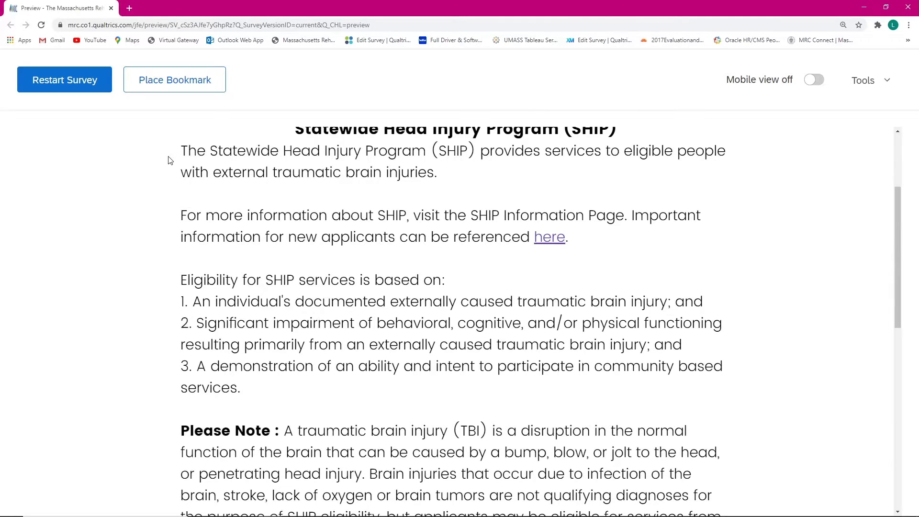
{"action": "scroll", "coordinate": [229, 211], "scroll_direction": "up", "scroll_amount": 1}
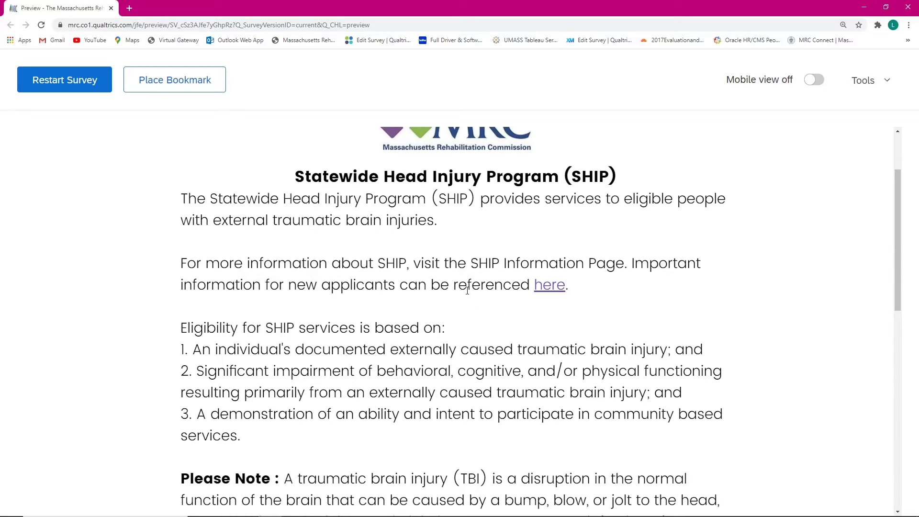
{"action": "left_click", "coordinate": [553, 286]}
{"action": "scroll", "coordinate": [279, 214], "scroll_direction": "down", "scroll_amount": 8}
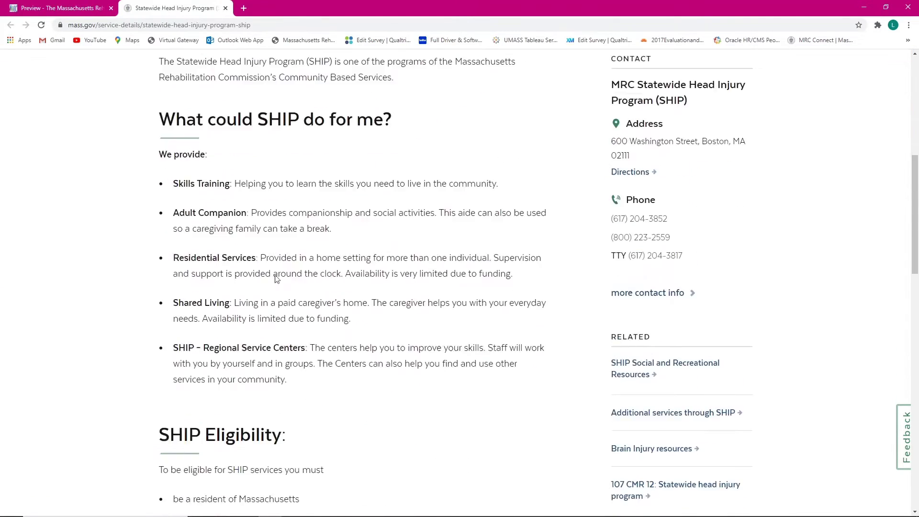
{"action": "left_click", "coordinate": [225, 9]}
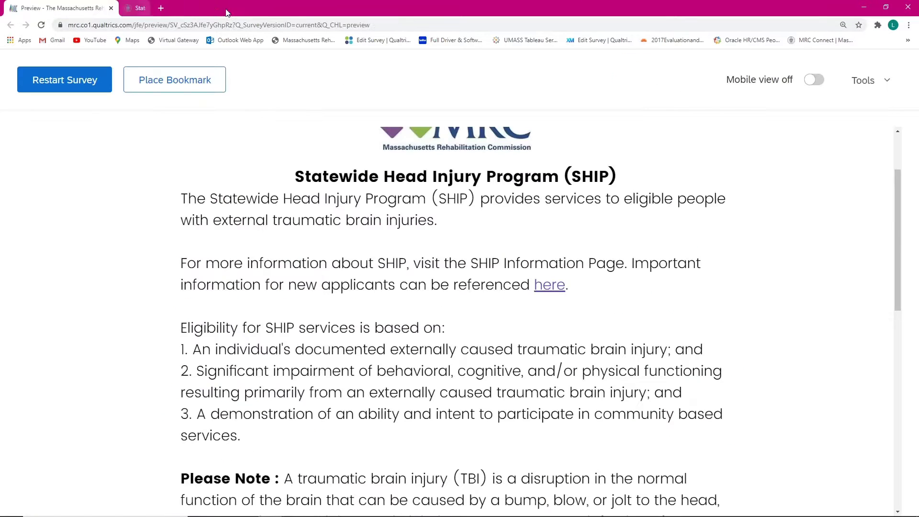
{"action": "scroll", "coordinate": [386, 301], "scroll_direction": "down", "scroll_amount": 3}
Step: Select No for proceeding with the Statewide Head Injury Program and submit the page
{"action": "scroll", "coordinate": [311, 263], "scroll_direction": "up", "scroll_amount": 1}
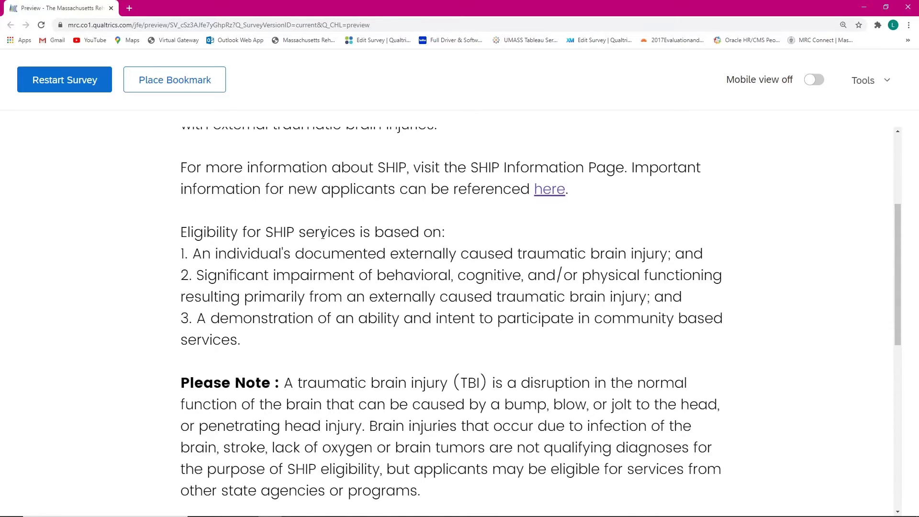
{"action": "scroll", "coordinate": [323, 235], "scroll_direction": "down", "scroll_amount": 2}
{"action": "scroll", "coordinate": [307, 277], "scroll_direction": "down", "scroll_amount": 1}
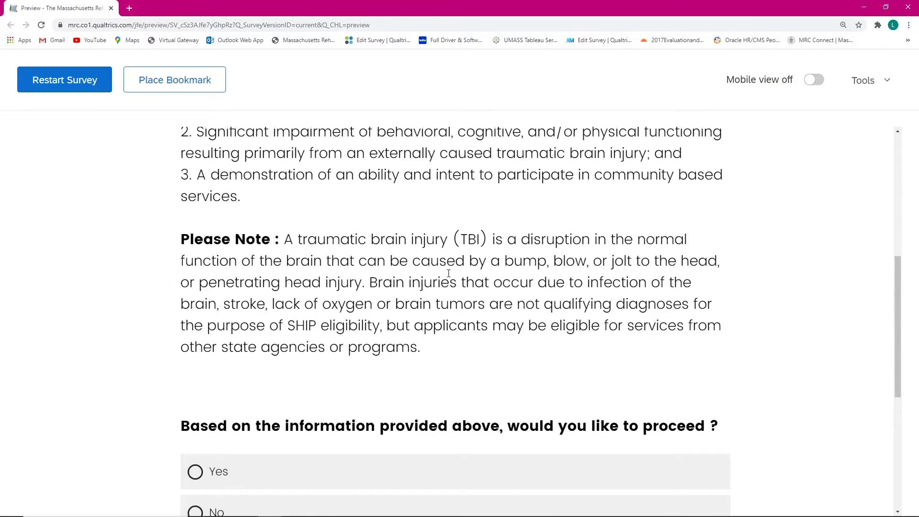
{"action": "scroll", "coordinate": [448, 273], "scroll_direction": "down", "scroll_amount": 2}
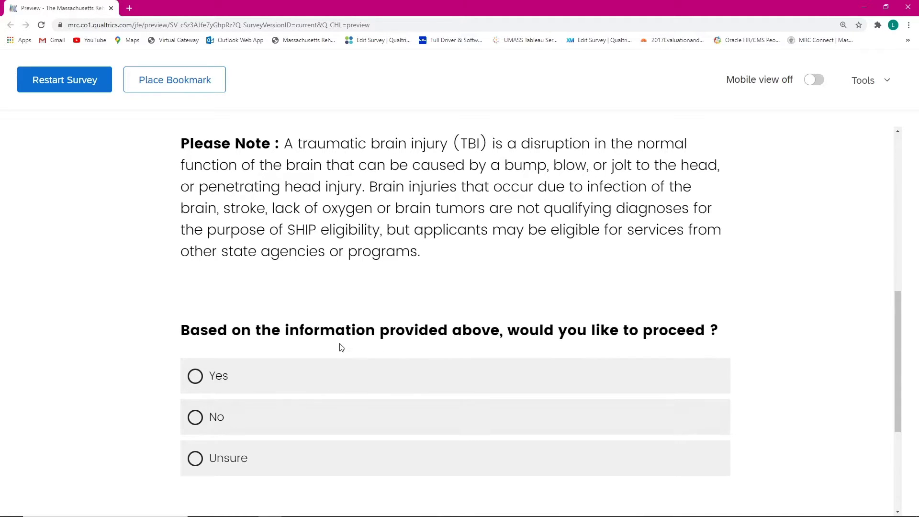
{"action": "scroll", "coordinate": [341, 347], "scroll_direction": "up", "scroll_amount": 10}
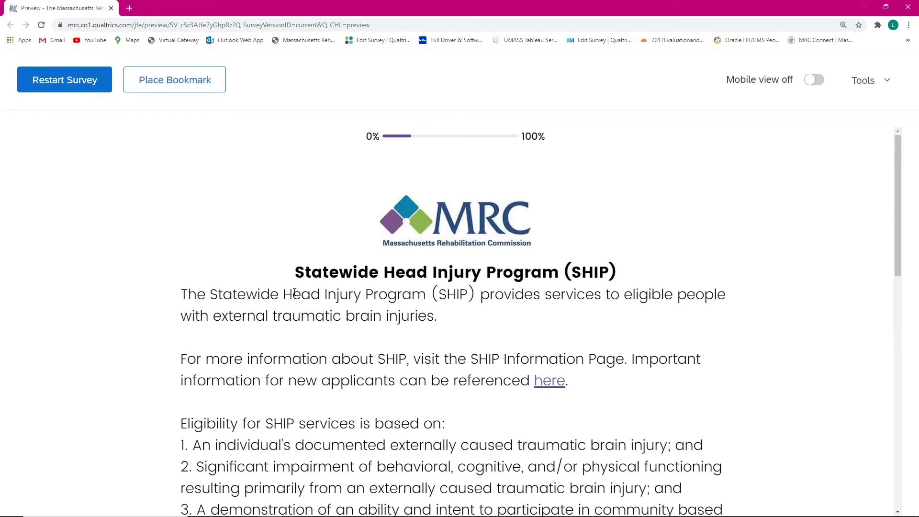
{"action": "scroll", "coordinate": [294, 292], "scroll_direction": "down", "scroll_amount": 8}
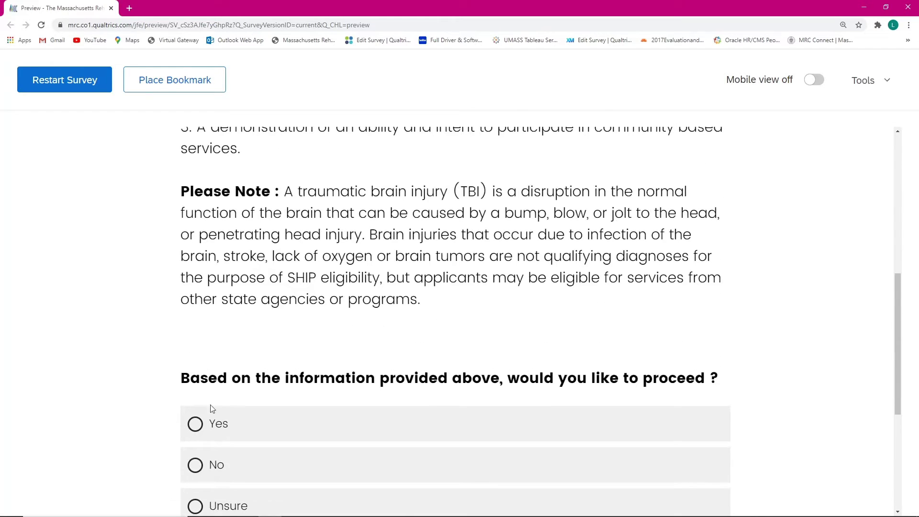
{"action": "scroll", "coordinate": [218, 464], "scroll_direction": "down", "scroll_amount": 1}
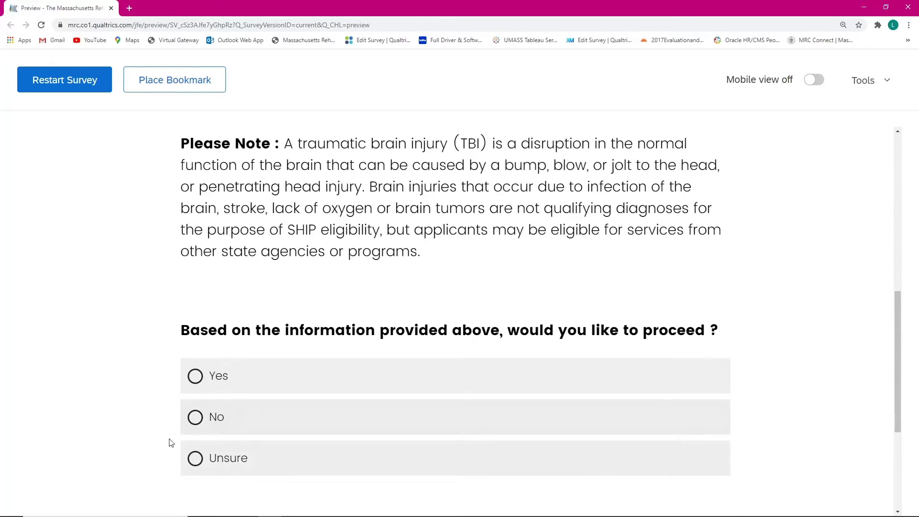
{"action": "left_click", "coordinate": [263, 416]}
{"action": "scroll", "coordinate": [40, 326], "scroll_direction": "down", "scroll_amount": 2}
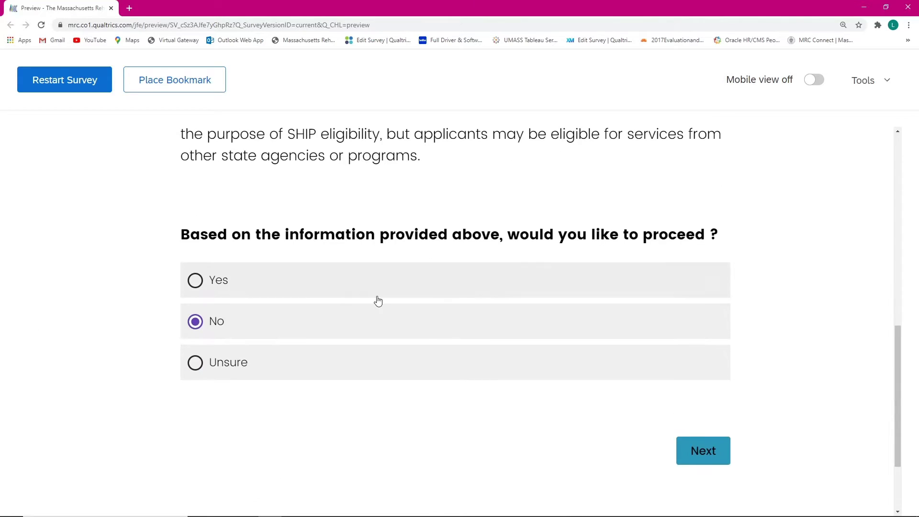
{"action": "left_click", "coordinate": [691, 462]}
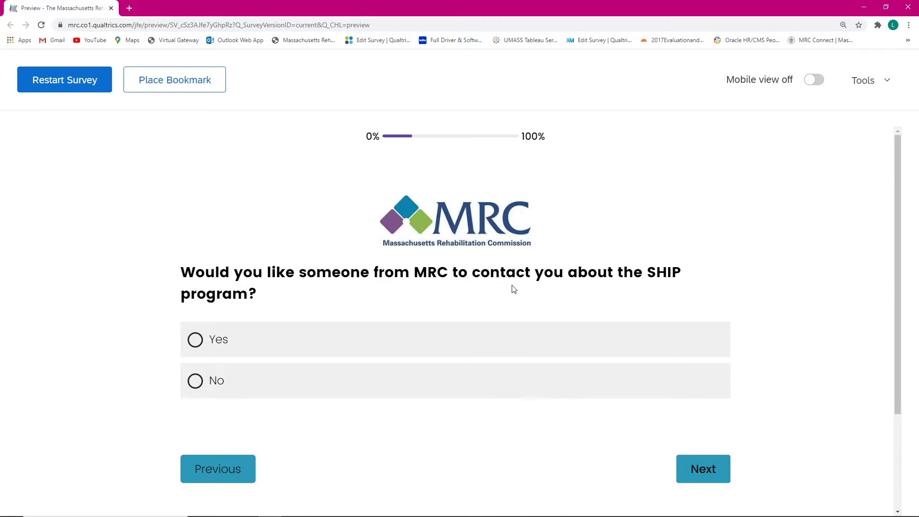
Step: Select Yes to being contacted by MRC about SHIP and continue to Contact Details
{"action": "left_click", "coordinate": [203, 344]}
{"action": "scroll", "coordinate": [304, 287], "scroll_direction": "down", "scroll_amount": 1}
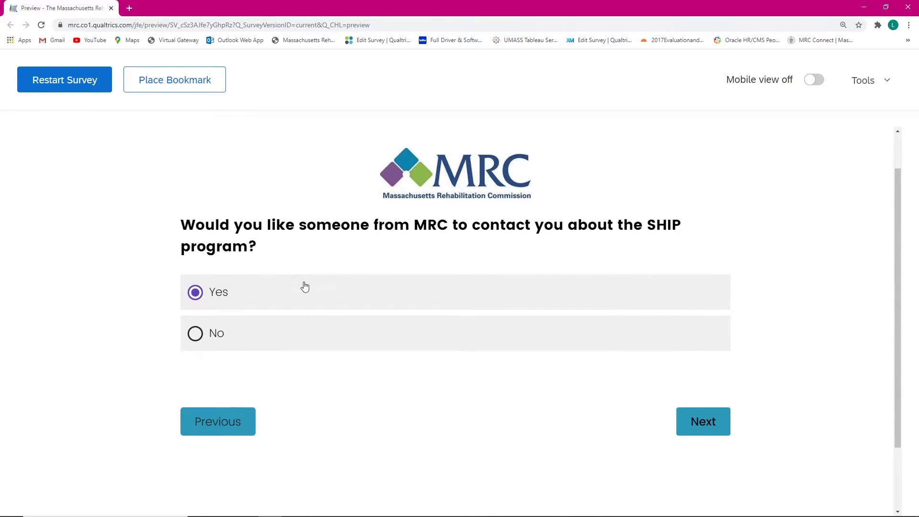
{"action": "left_click", "coordinate": [706, 427]}
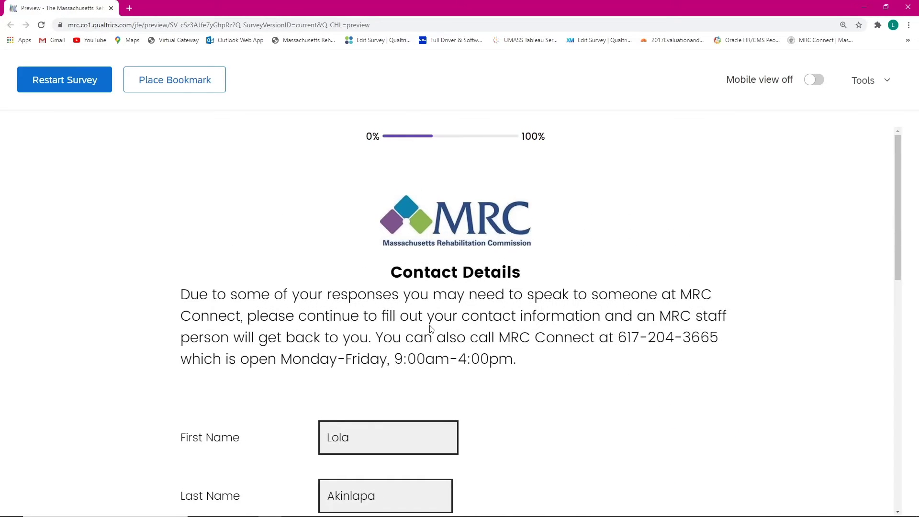
Step: Scroll through the Contact Details and check the pre-filled First Name entry
{"action": "scroll", "coordinate": [394, 340], "scroll_direction": "down", "scroll_amount": 2}
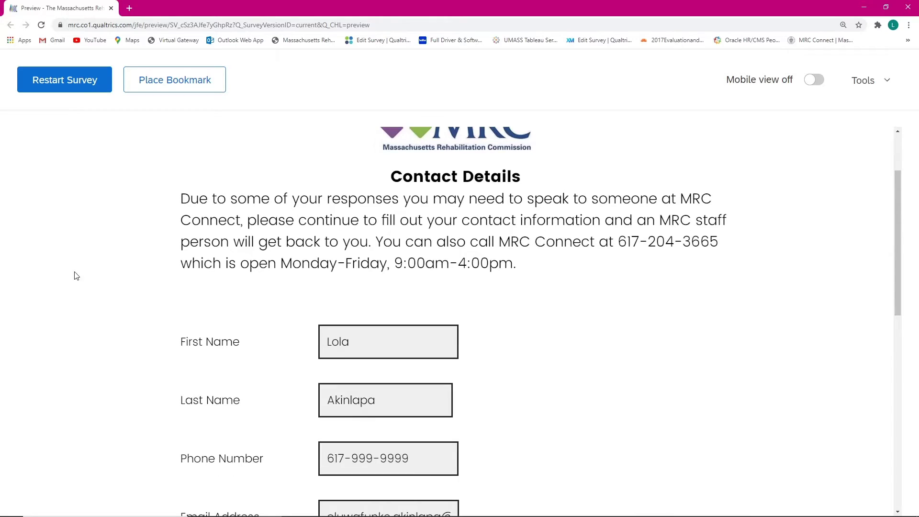
{"action": "scroll", "coordinate": [226, 283], "scroll_direction": "down", "scroll_amount": 1}
{"action": "scroll", "coordinate": [228, 287], "scroll_direction": "down", "scroll_amount": 1}
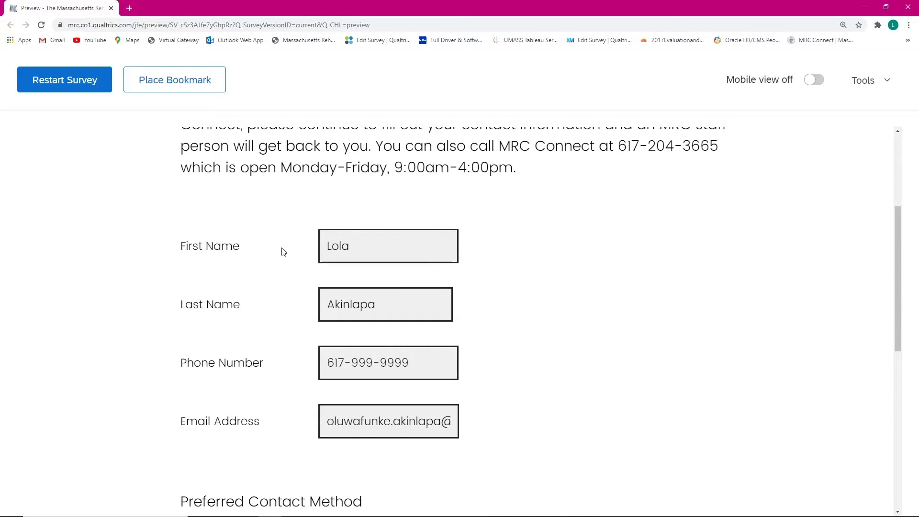
{"action": "scroll", "coordinate": [354, 238], "scroll_direction": "down", "scroll_amount": 1}
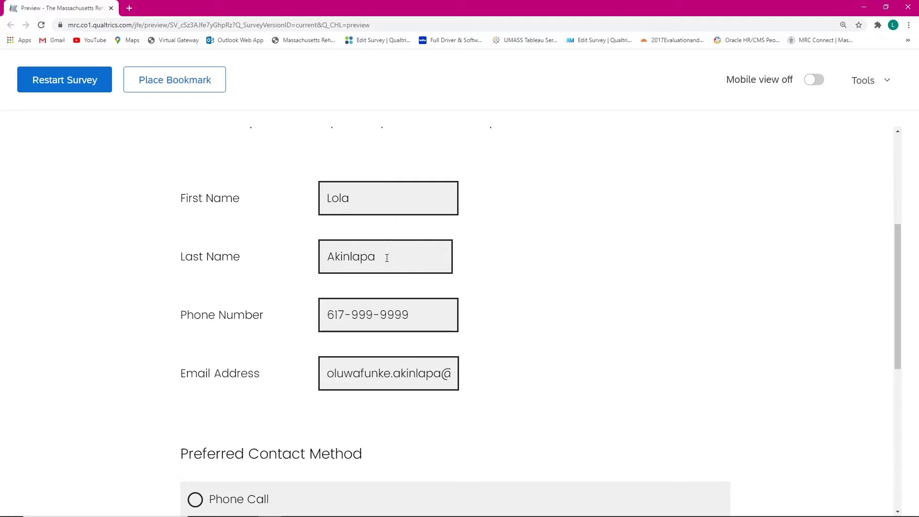
{"action": "left_click", "coordinate": [366, 200]}
{"action": "left_click", "coordinate": [574, 210]}
{"action": "scroll", "coordinate": [303, 185], "scroll_direction": "down", "scroll_amount": 1}
{"action": "scroll", "coordinate": [283, 188], "scroll_direction": "up", "scroll_amount": 3}
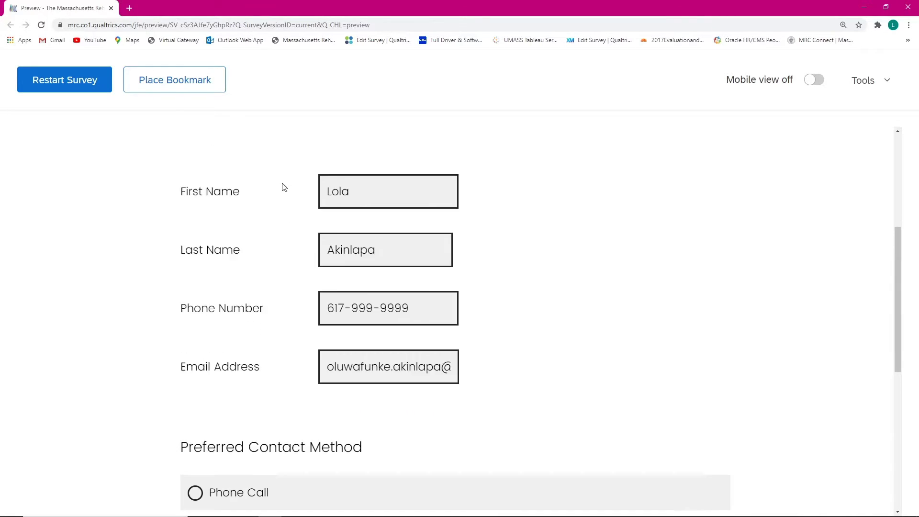
{"action": "scroll", "coordinate": [285, 185], "scroll_direction": "up", "scroll_amount": 1}
{"action": "scroll", "coordinate": [287, 185], "scroll_direction": "down", "scroll_amount": 1}
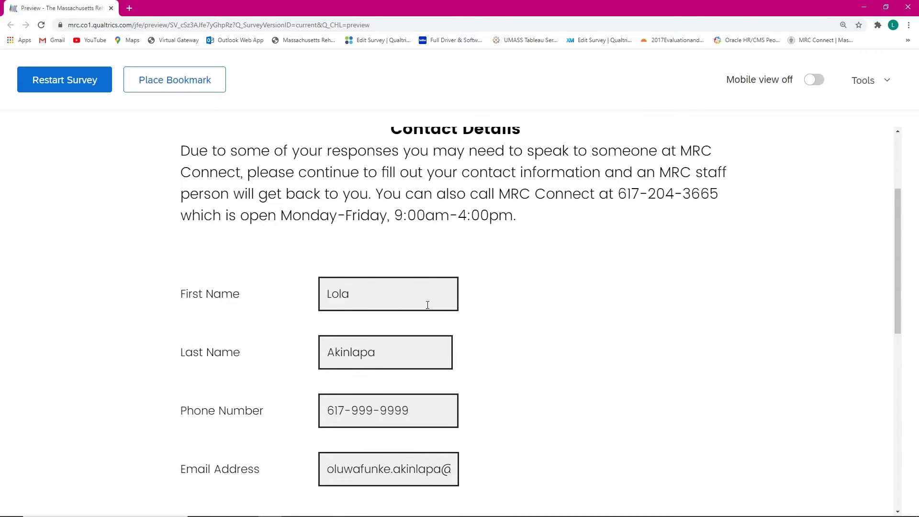
{"action": "scroll", "coordinate": [646, 296], "scroll_direction": "down", "scroll_amount": 2}
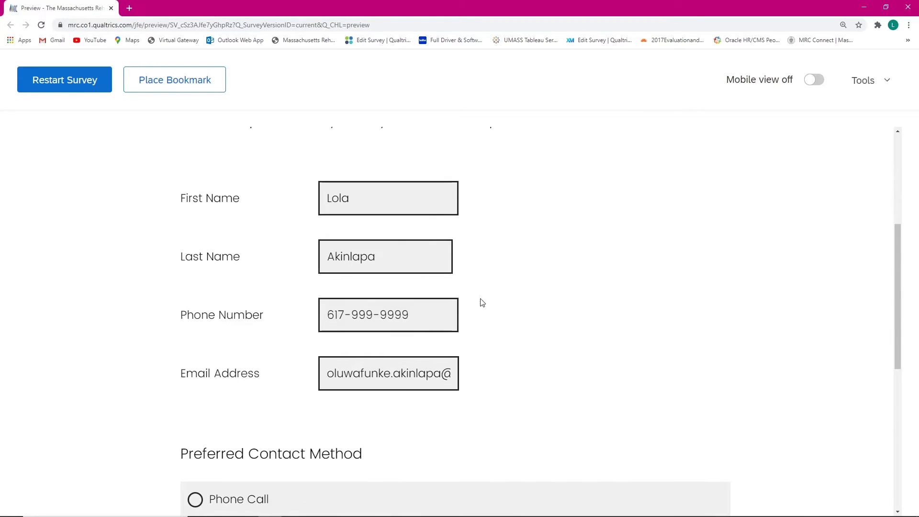
Step: Retype the phone number's final digits as 999 and recheck the email and first-name entries
{"action": "left_click", "coordinate": [426, 318]}
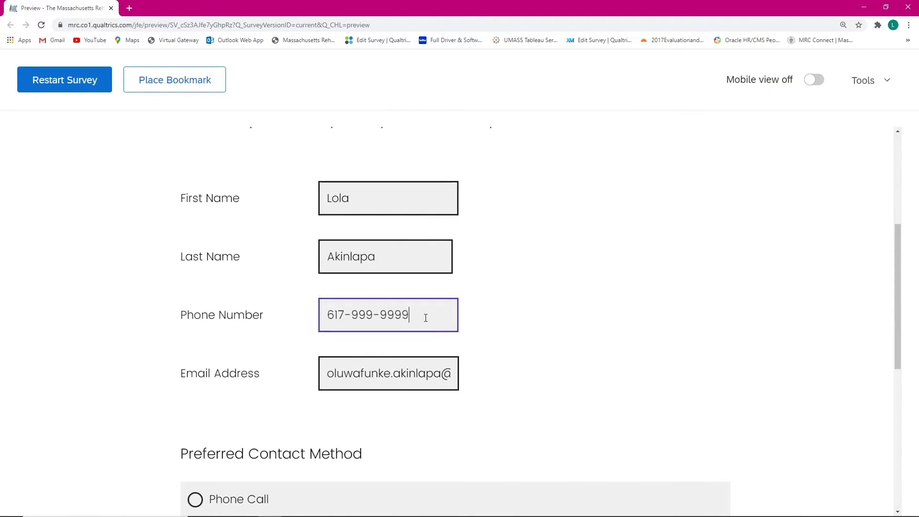
{"action": "key", "text": "BackSpace"}
{"action": "key", "text": "BackSpace"}
{"action": "type", "text": "999"}
{"action": "scroll", "coordinate": [430, 296], "scroll_direction": "down", "scroll_amount": 1}
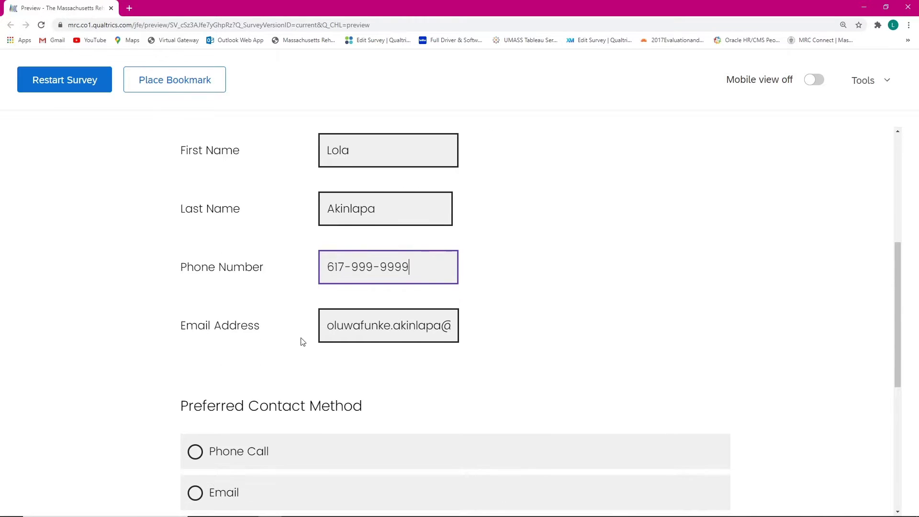
{"action": "left_click", "coordinate": [335, 325]}
{"action": "left_click", "coordinate": [516, 324]}
{"action": "left_click", "coordinate": [383, 147]}
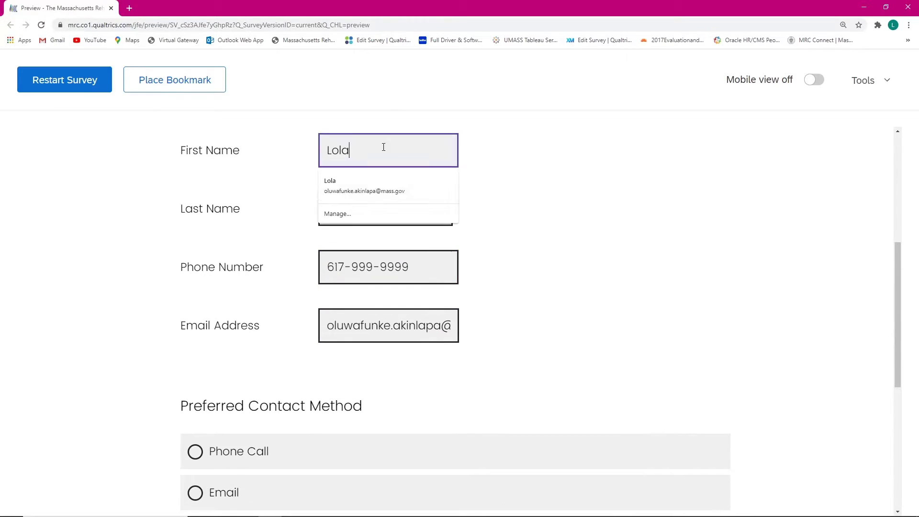
{"action": "left_click", "coordinate": [610, 236]}
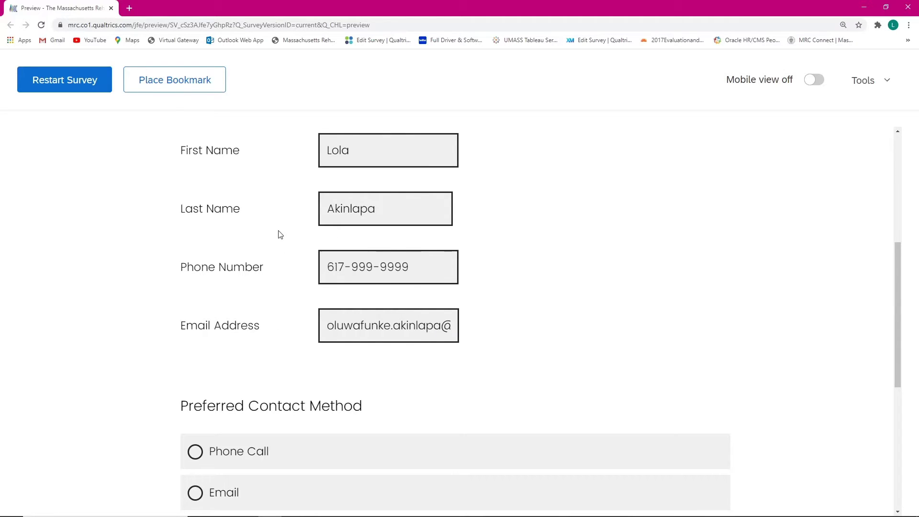
{"action": "scroll", "coordinate": [279, 285], "scroll_direction": "down", "scroll_amount": 2}
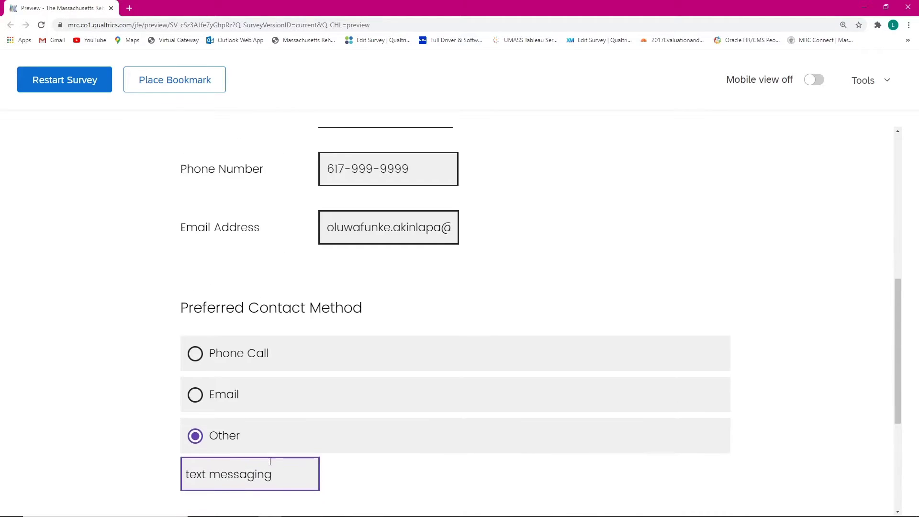
{"action": "scroll", "coordinate": [270, 461], "scroll_direction": "down", "scroll_amount": 1}
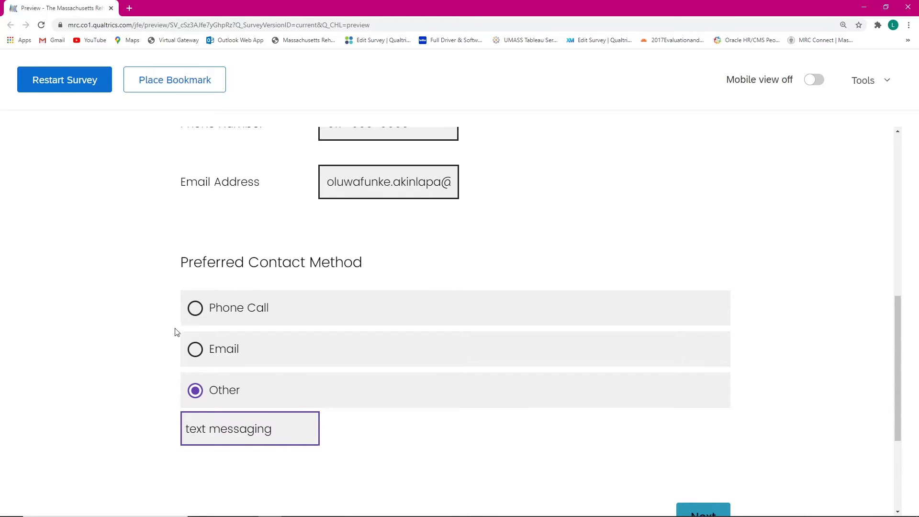
Step: Set the preferred contact method to Email and clear 'text messaging' from the Other box
{"action": "left_click", "coordinate": [243, 349]}
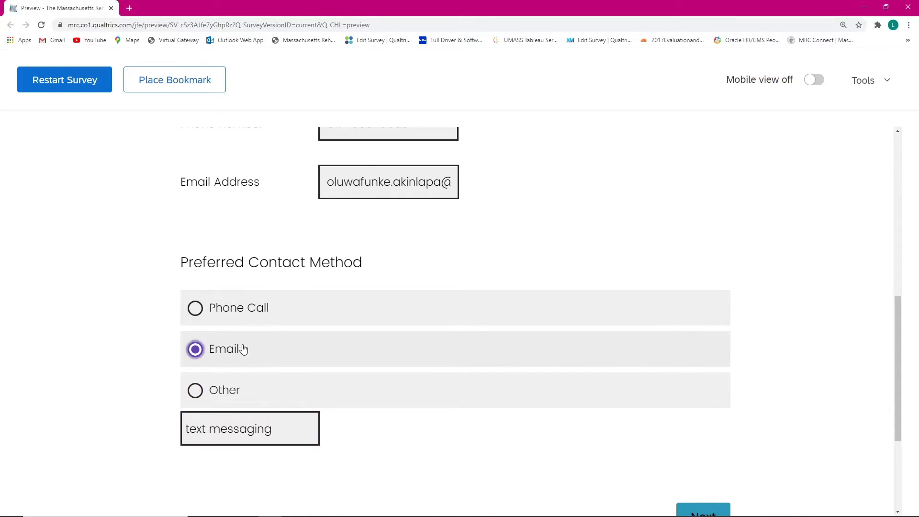
{"action": "left_click_drag", "start_coordinate": [293, 429], "coordinate": [128, 443]}
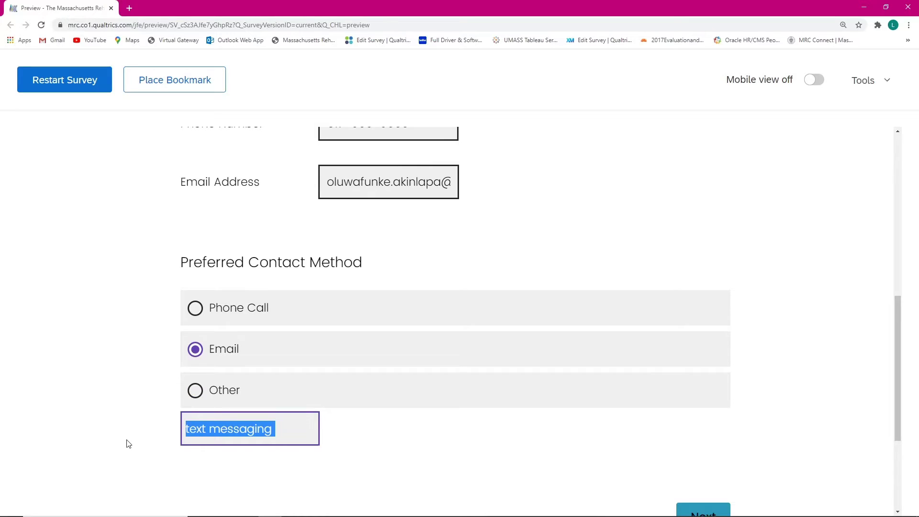
{"action": "key", "text": "BackSpace"}
{"action": "left_click", "coordinate": [457, 429]}
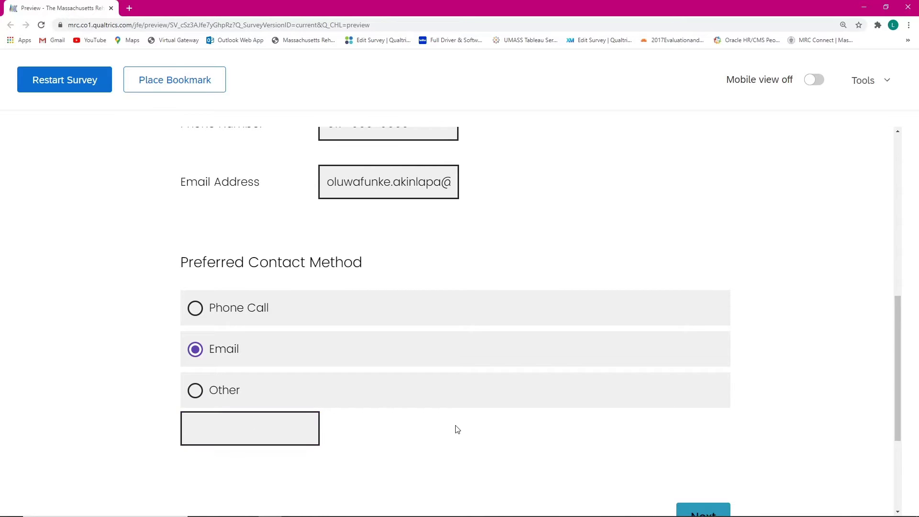
{"action": "scroll", "coordinate": [607, 289], "scroll_direction": "down", "scroll_amount": 2}
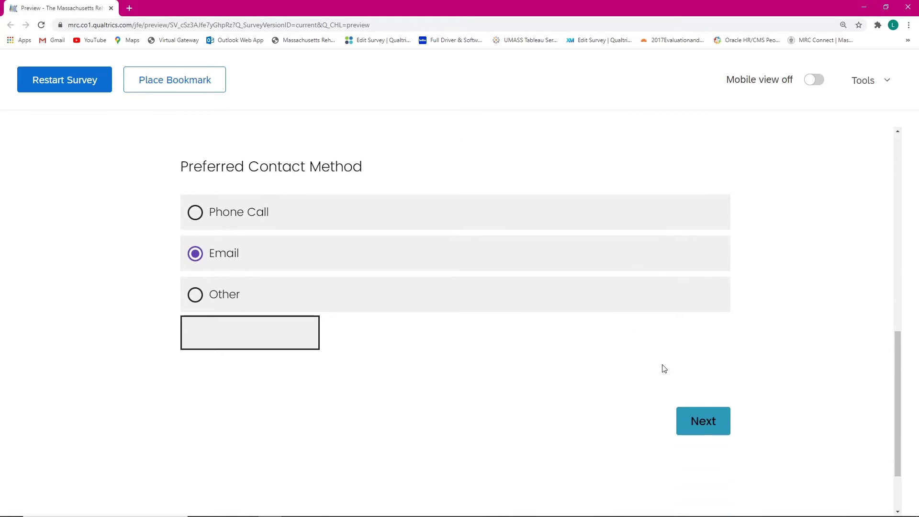
Step: Submit the contact details page and scroll through the HCAP intro and its eligibility criteria
{"action": "left_click", "coordinate": [701, 424]}
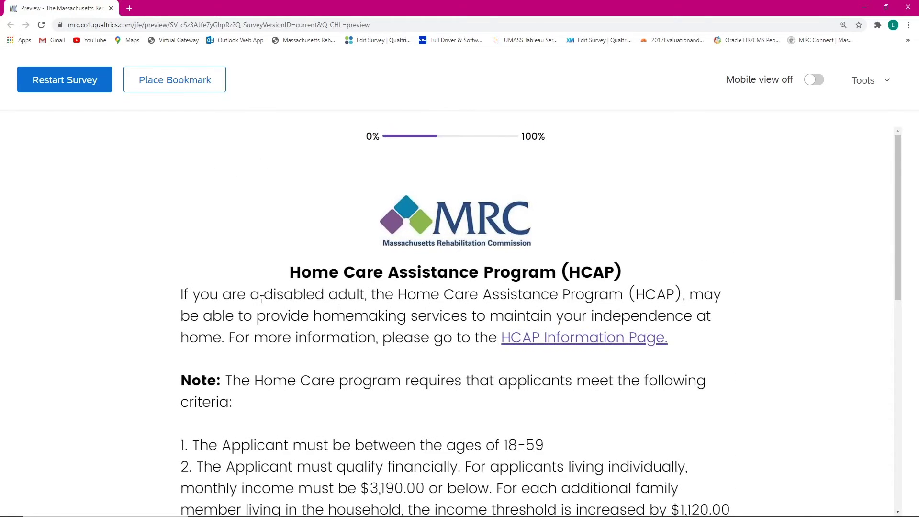
{"action": "scroll", "coordinate": [162, 272], "scroll_direction": "down", "scroll_amount": 1}
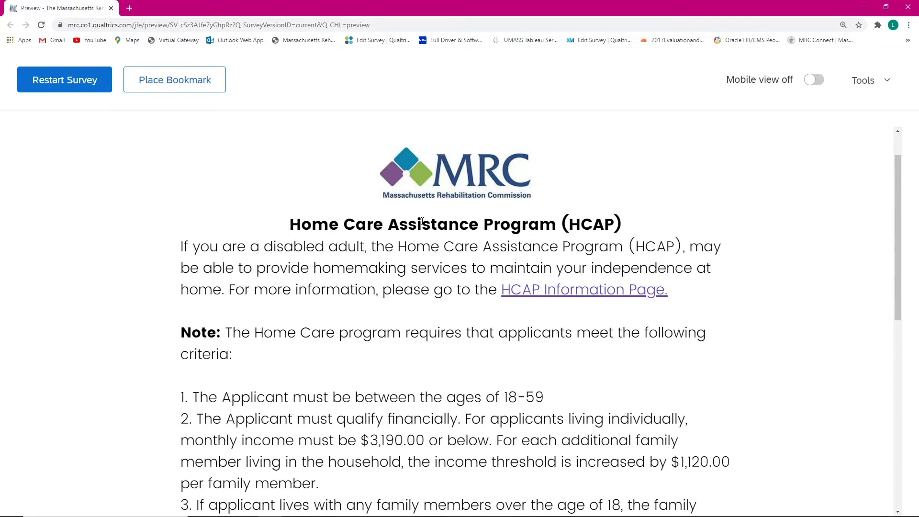
{"action": "scroll", "coordinate": [196, 246], "scroll_direction": "down", "scroll_amount": 1}
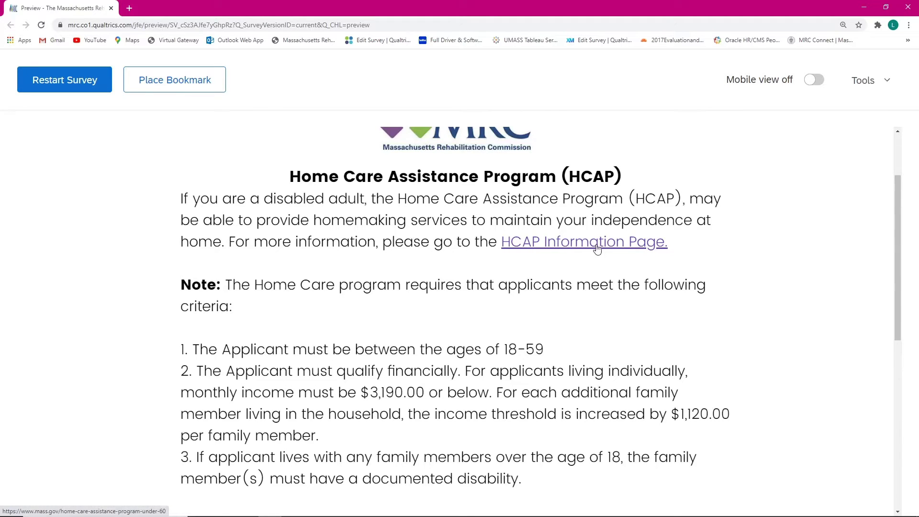
{"action": "left_click", "coordinate": [539, 246]}
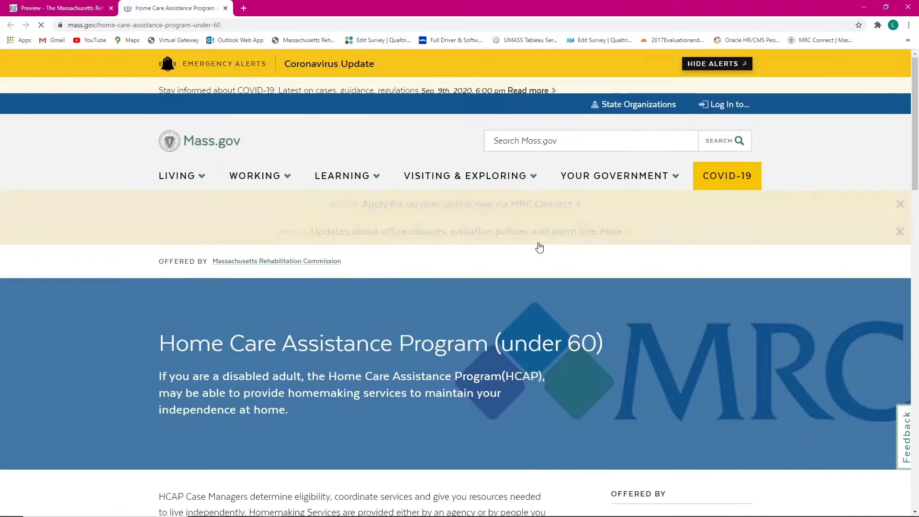
{"action": "scroll", "coordinate": [381, 263], "scroll_direction": "down", "scroll_amount": 3}
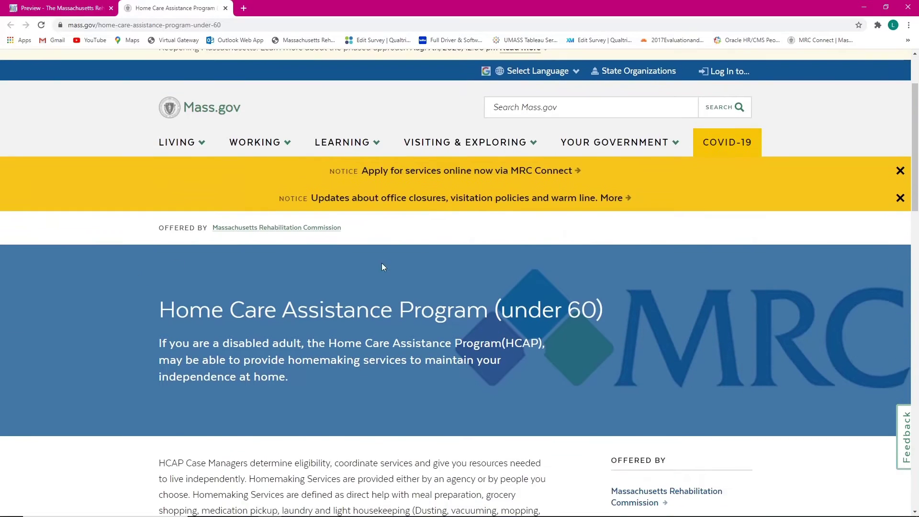
{"action": "scroll", "coordinate": [291, 246], "scroll_direction": "down", "scroll_amount": 6}
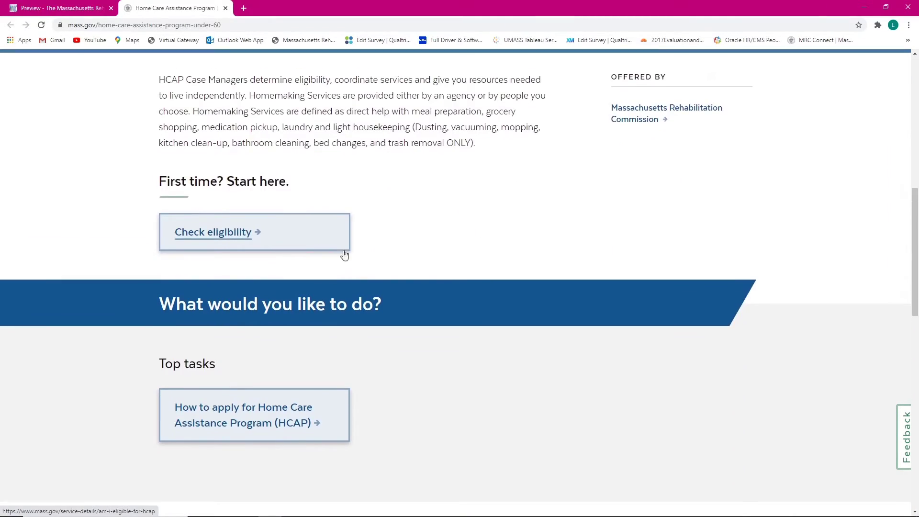
{"action": "scroll", "coordinate": [345, 261], "scroll_direction": "down", "scroll_amount": 4}
{"action": "scroll", "coordinate": [344, 270], "scroll_direction": "up", "scroll_amount": 8}
{"action": "scroll", "coordinate": [341, 268], "scroll_direction": "up", "scroll_amount": 4}
{"action": "scroll", "coordinate": [387, 255], "scroll_direction": "down", "scroll_amount": 3}
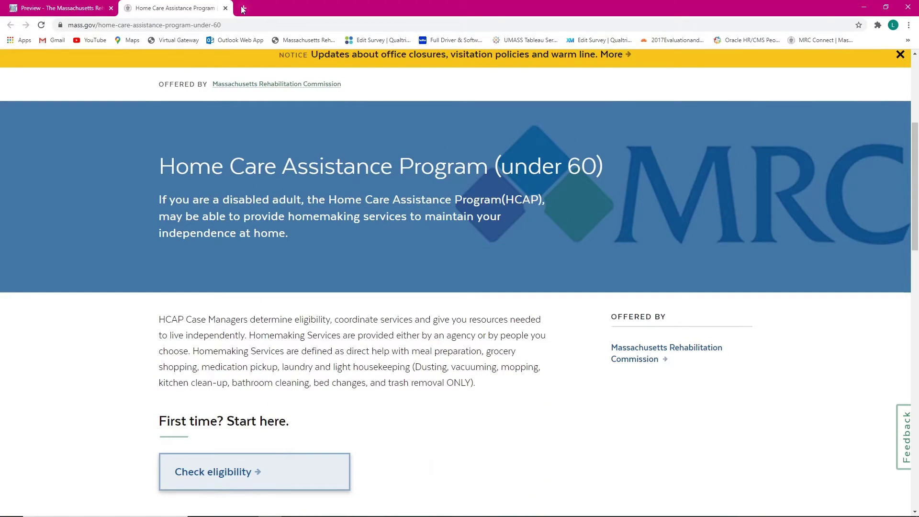
{"action": "left_click", "coordinate": [226, 9]}
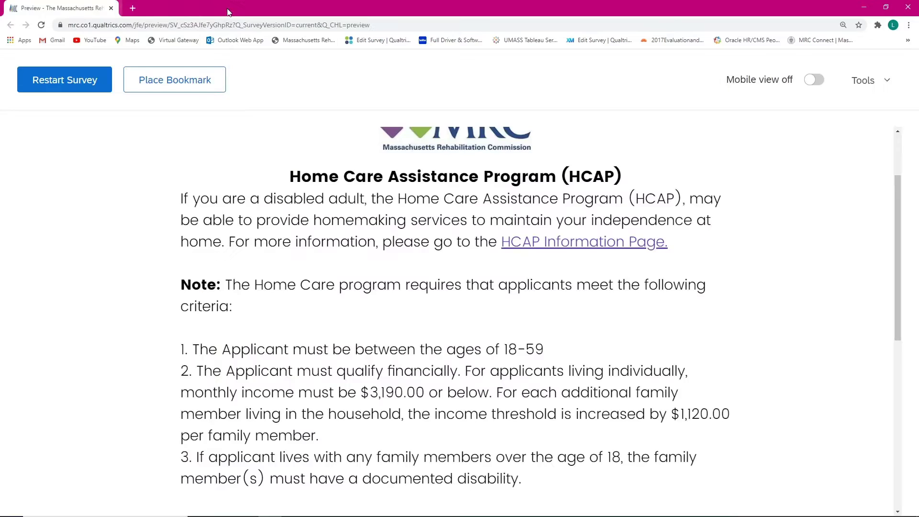
Step: Answer Yes to proceeding with the Home Care Assistance Program application and continue
{"action": "scroll", "coordinate": [544, 242], "scroll_direction": "down", "scroll_amount": 5}
{"action": "scroll", "coordinate": [494, 224], "scroll_direction": "down", "scroll_amount": 2}
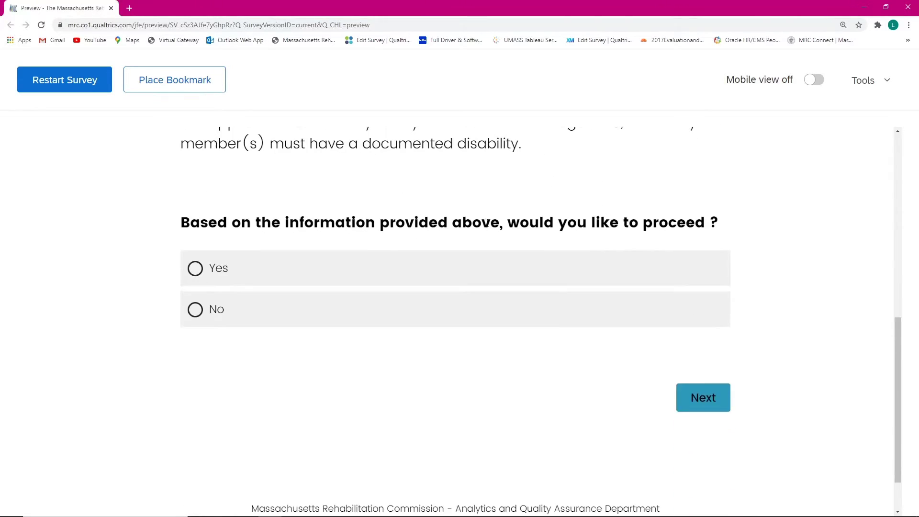
{"action": "scroll", "coordinate": [372, 253], "scroll_direction": "up", "scroll_amount": 3}
{"action": "scroll", "coordinate": [302, 194], "scroll_direction": "up", "scroll_amount": 1}
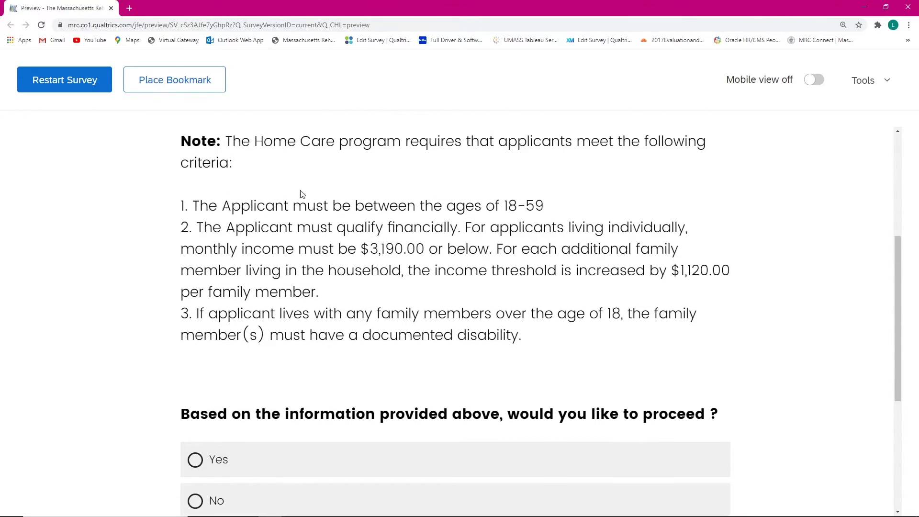
{"action": "scroll", "coordinate": [296, 201], "scroll_direction": "down", "scroll_amount": 1}
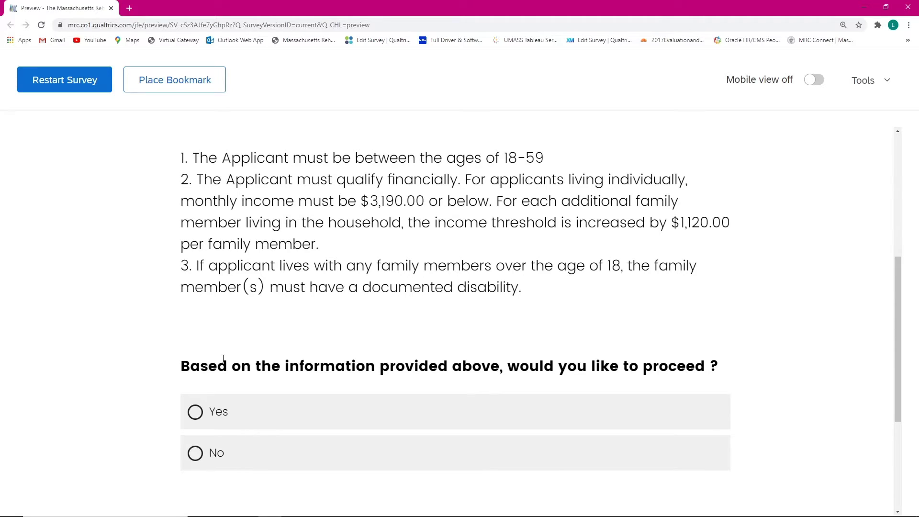
{"action": "left_click", "coordinate": [336, 414]}
{"action": "scroll", "coordinate": [717, 385], "scroll_direction": "down", "scroll_amount": 1}
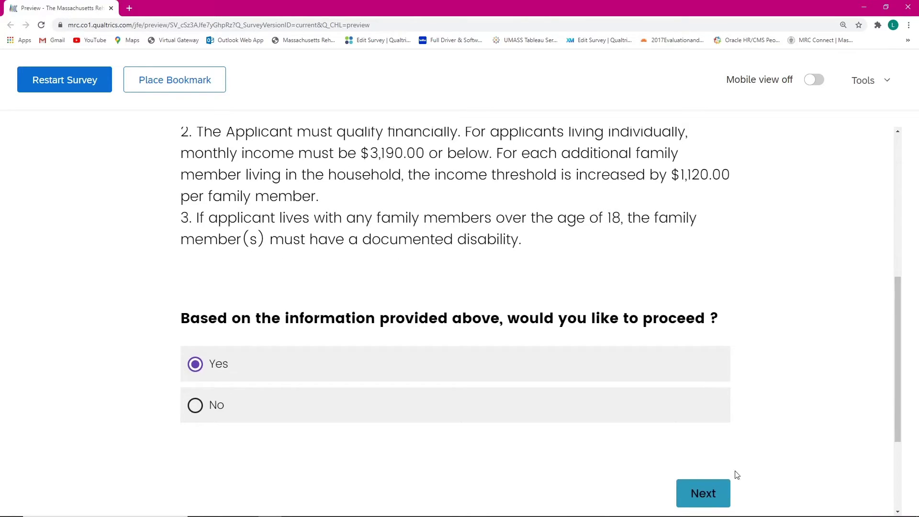
{"action": "left_click", "coordinate": [716, 497]}
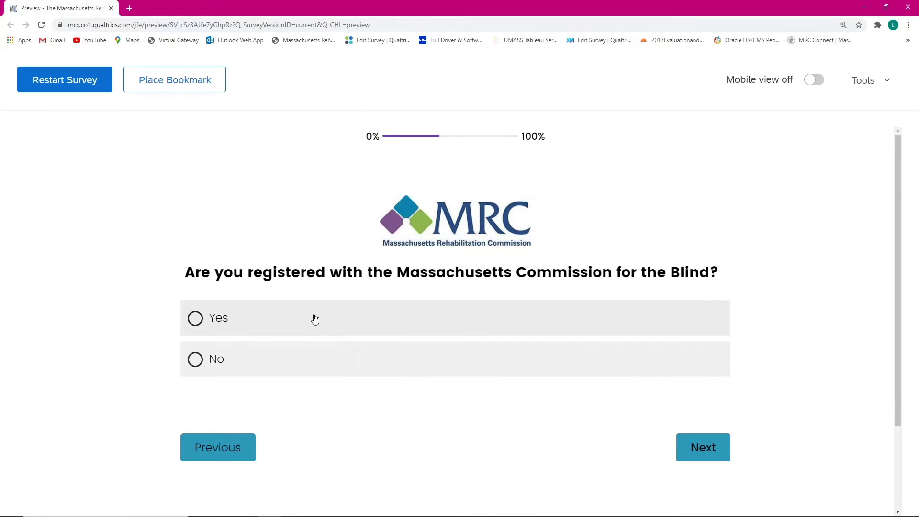
Step: Answer Yes to MCB registration and submit to view the HCAP ineligibility message
{"action": "left_click", "coordinate": [293, 325]}
{"action": "scroll", "coordinate": [622, 354], "scroll_direction": "down", "scroll_amount": 1}
{"action": "left_click", "coordinate": [698, 402]}
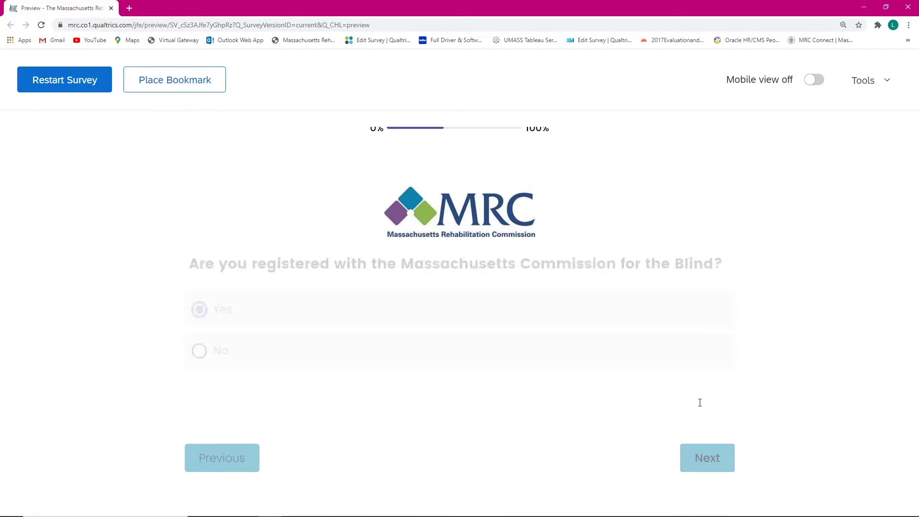
{"action": "scroll", "coordinate": [401, 294], "scroll_direction": "down", "scroll_amount": 1}
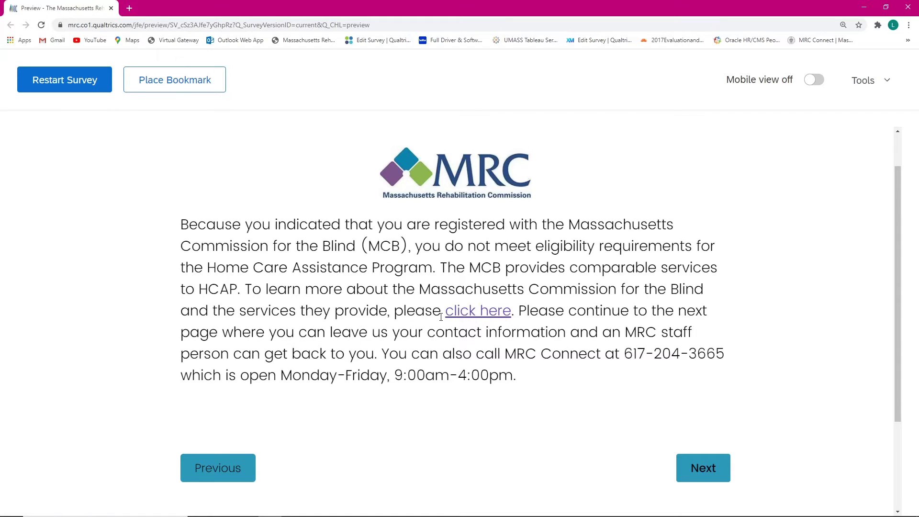
{"action": "left_click", "coordinate": [496, 313]}
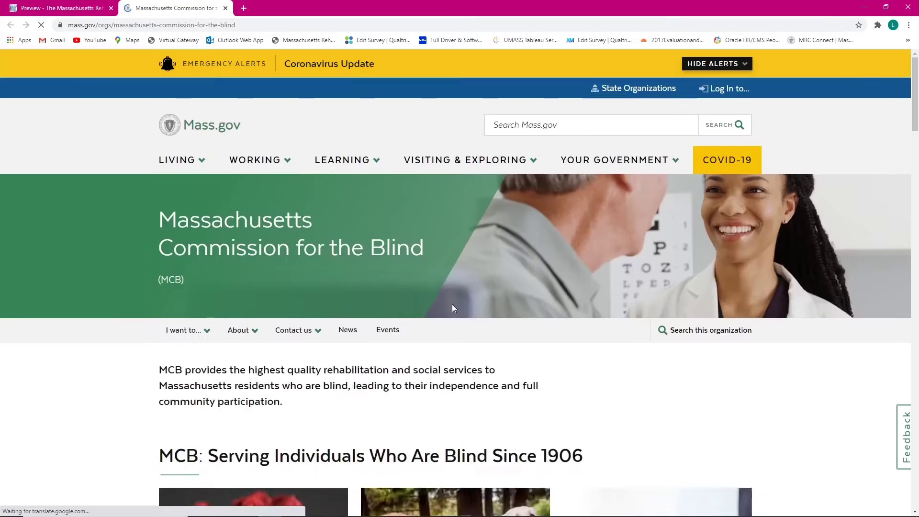
{"action": "scroll", "coordinate": [340, 259], "scroll_direction": "down", "scroll_amount": 3}
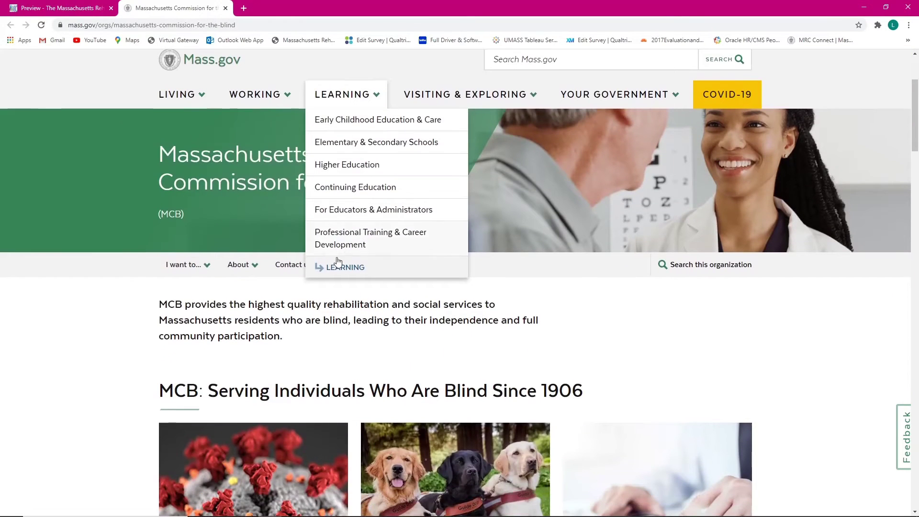
{"action": "left_click", "coordinate": [225, 8]}
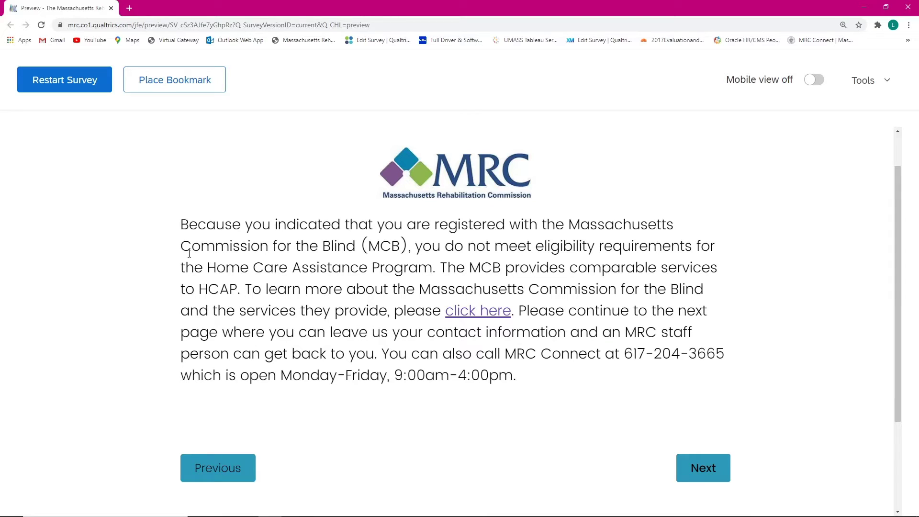
Step: Return to the Commission for the Blind question, change the answer to No, and continue
{"action": "scroll", "coordinate": [229, 452], "scroll_direction": "down", "scroll_amount": 1}
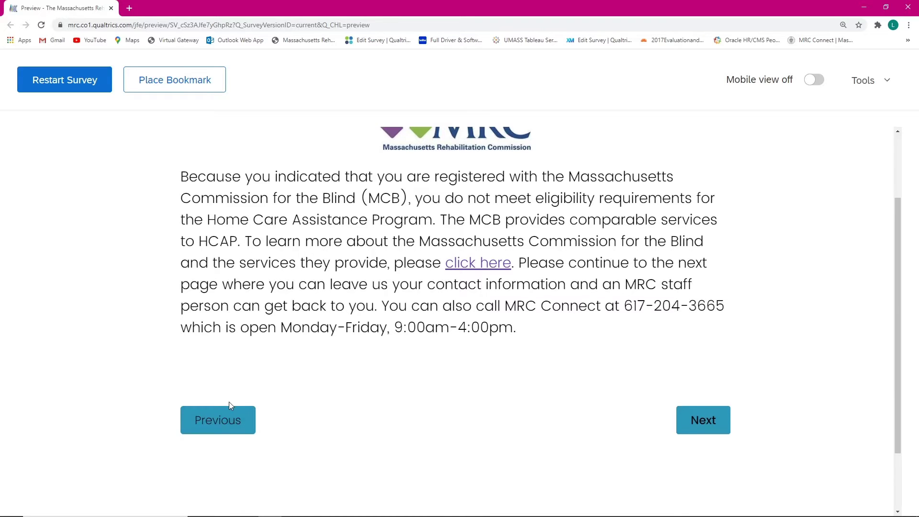
{"action": "left_click", "coordinate": [235, 429]}
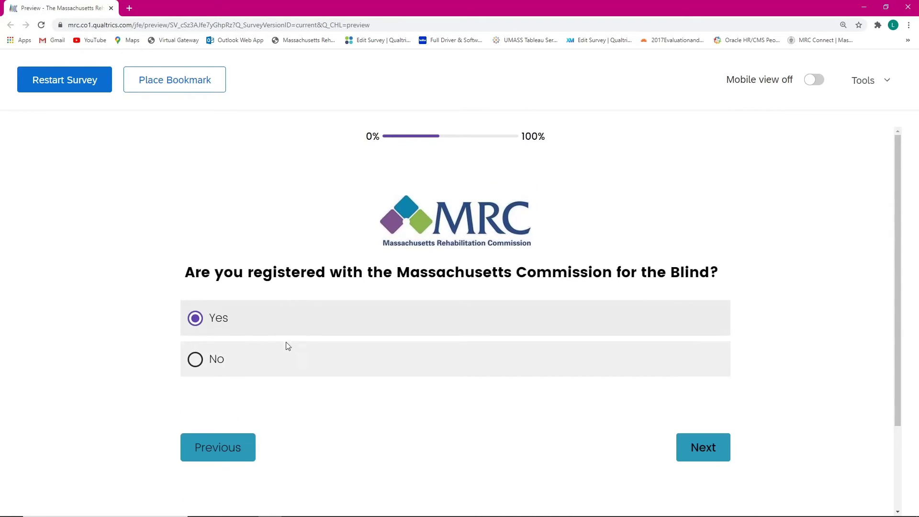
{"action": "left_click", "coordinate": [215, 372]}
{"action": "left_click", "coordinate": [718, 452]}
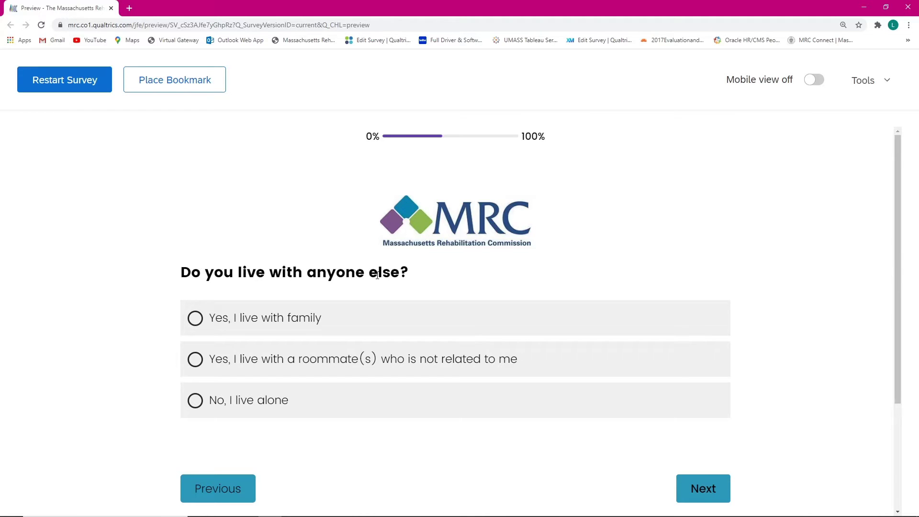
Step: Answer 'Yes, I live with a roommate(s)' and review the roommate verification page
{"action": "left_click", "coordinate": [380, 359]}
{"action": "scroll", "coordinate": [397, 316], "scroll_direction": "down", "scroll_amount": 2}
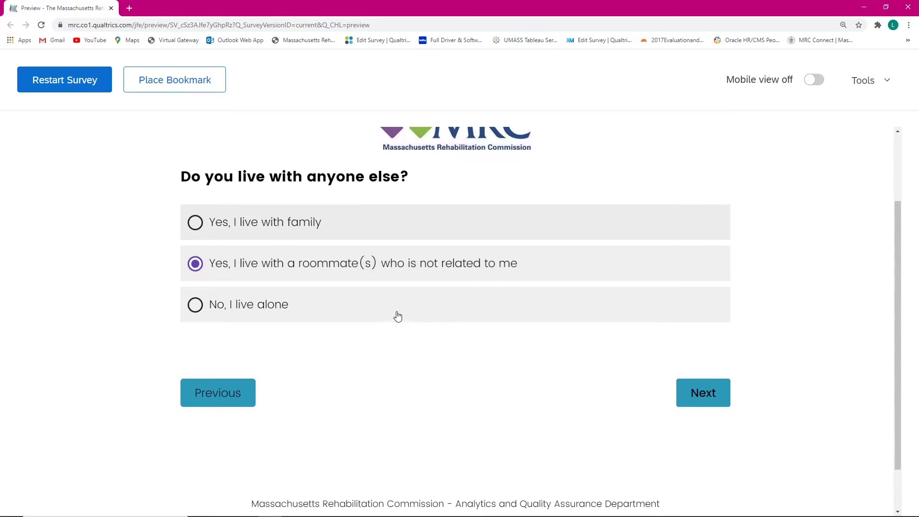
{"action": "left_click", "coordinate": [707, 405]}
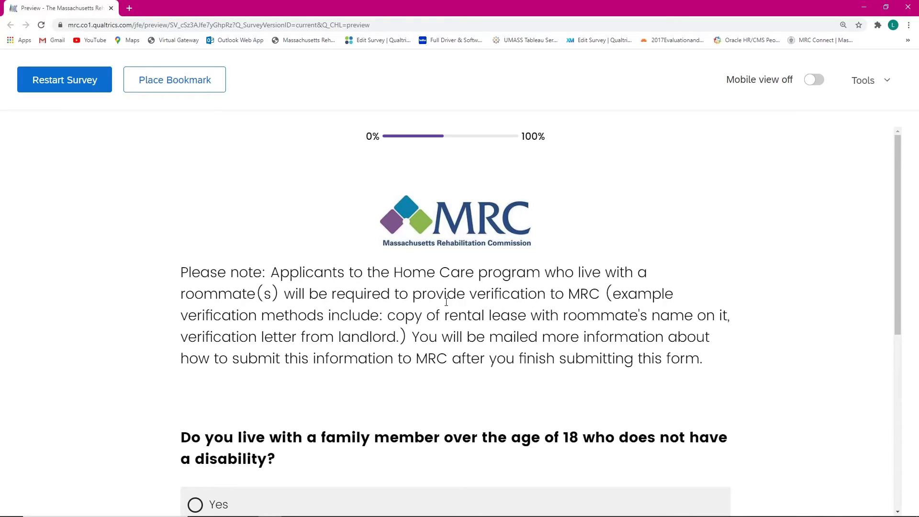
{"action": "scroll", "coordinate": [384, 308], "scroll_direction": "down", "scroll_amount": 1}
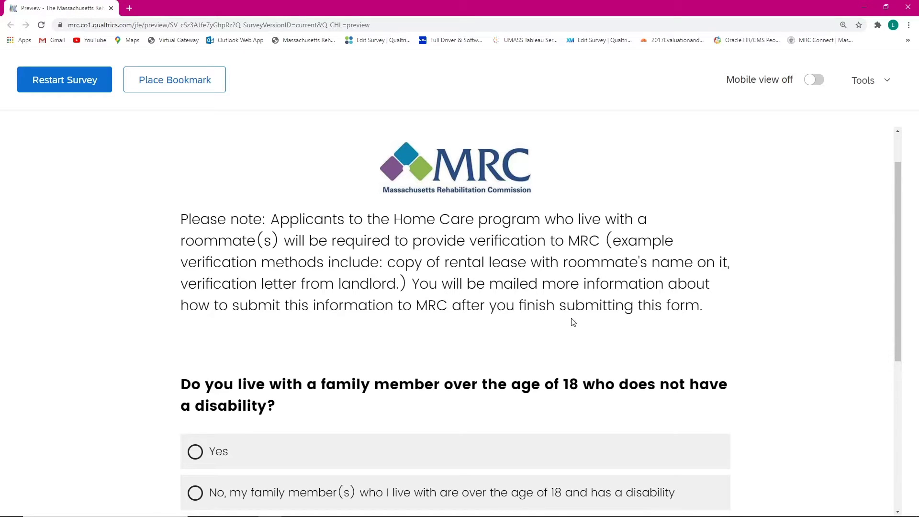
{"action": "scroll", "coordinate": [480, 328], "scroll_direction": "down", "scroll_amount": 3}
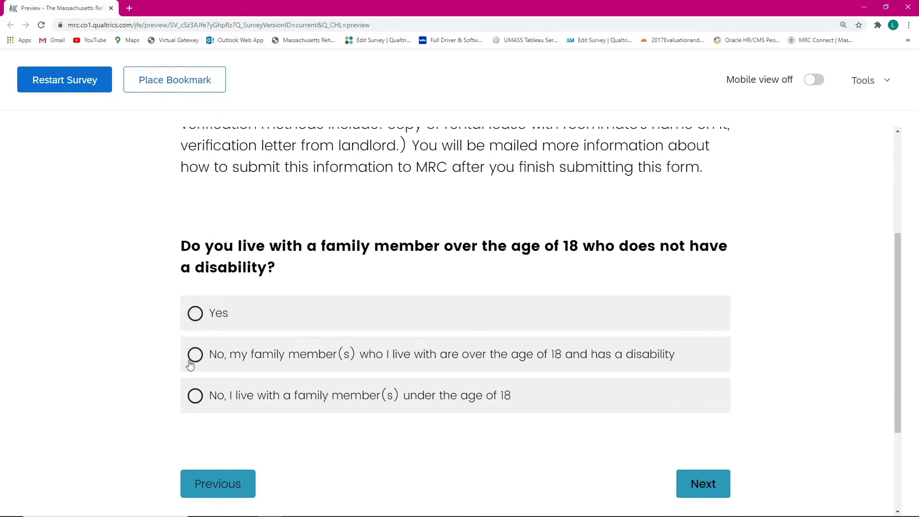
Step: Answer that adult family members have a disability and that the applicant is aged 18-59
{"action": "left_click", "coordinate": [284, 361]}
{"action": "left_click", "coordinate": [702, 484]}
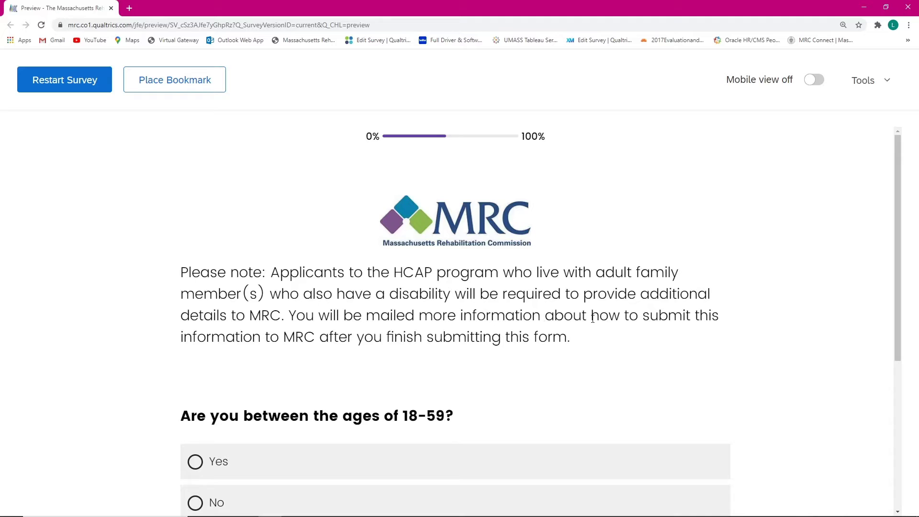
{"action": "scroll", "coordinate": [245, 329], "scroll_direction": "down", "scroll_amount": 2}
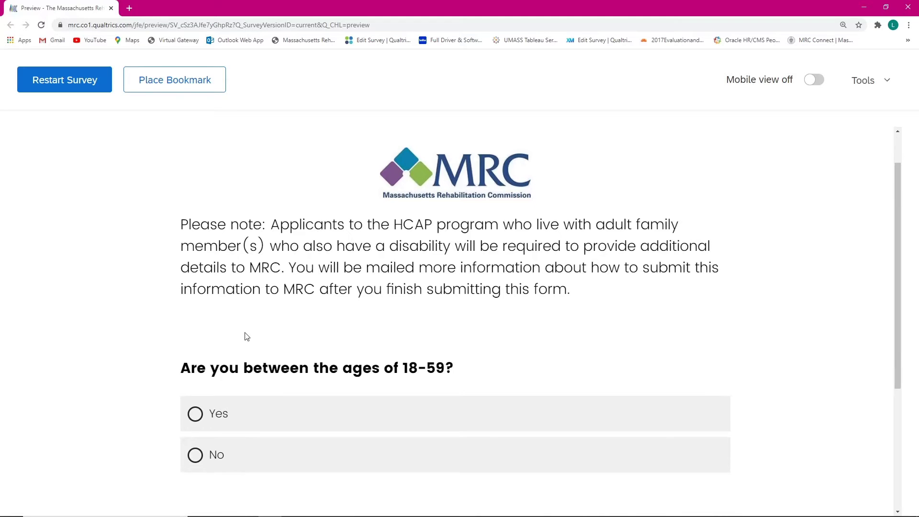
{"action": "scroll", "coordinate": [245, 330], "scroll_direction": "down", "scroll_amount": 1}
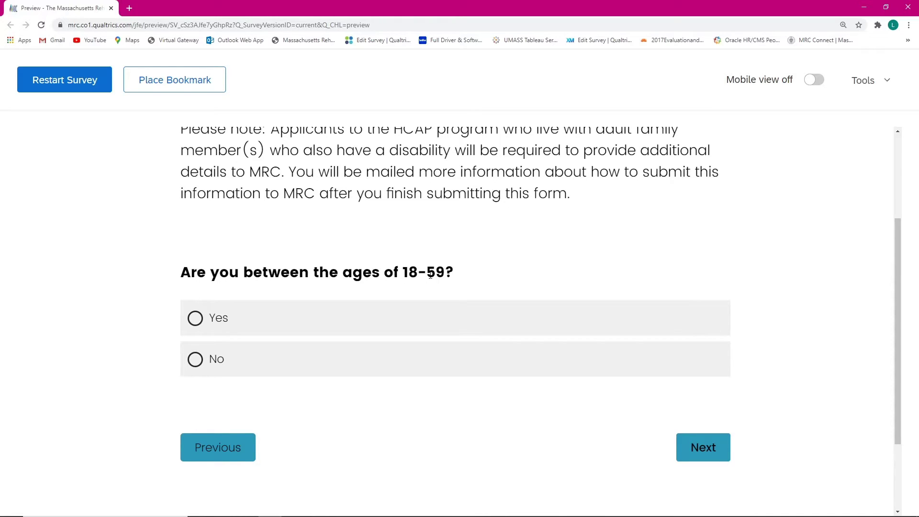
{"action": "left_click", "coordinate": [376, 327]}
{"action": "left_click", "coordinate": [708, 456]}
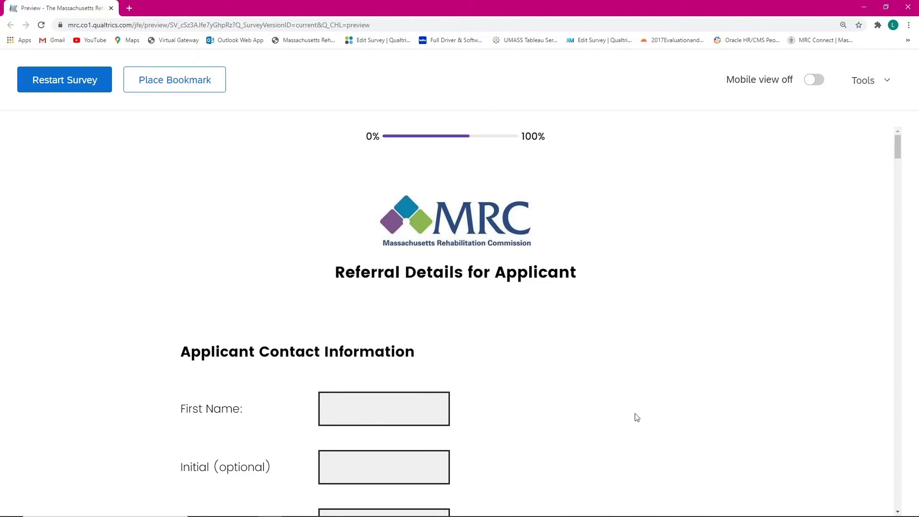
Step: Enter the applicant's first and last name and autofill the address, city and state
{"action": "scroll", "coordinate": [406, 303], "scroll_direction": "down", "scroll_amount": 2}
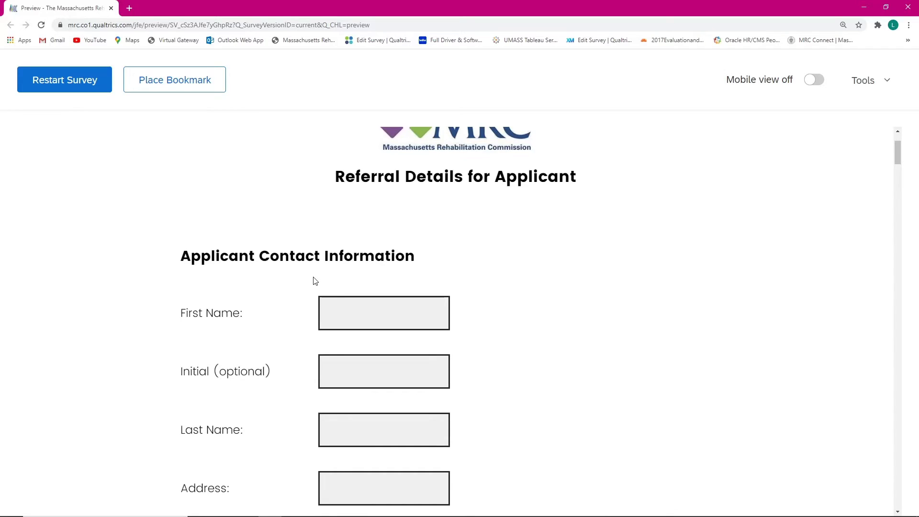
{"action": "left_click", "coordinate": [350, 310]}
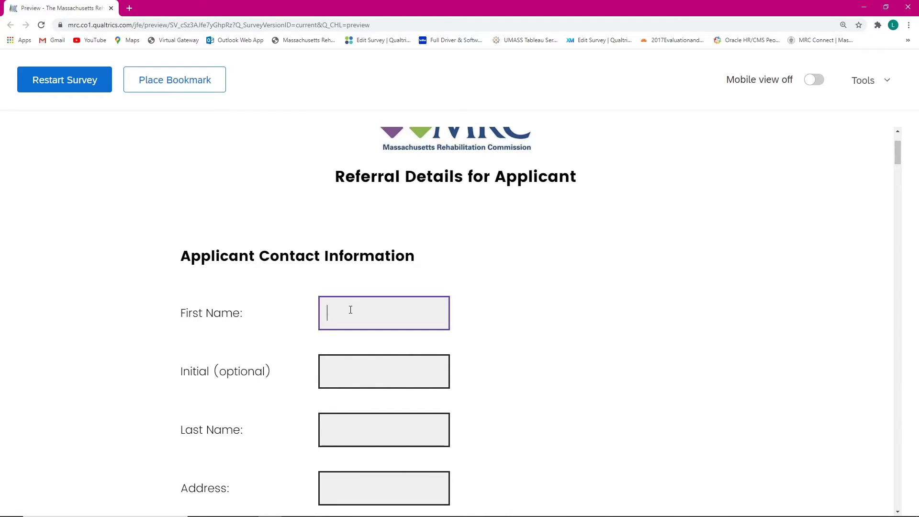
{"action": "key", "text": "Tab"}
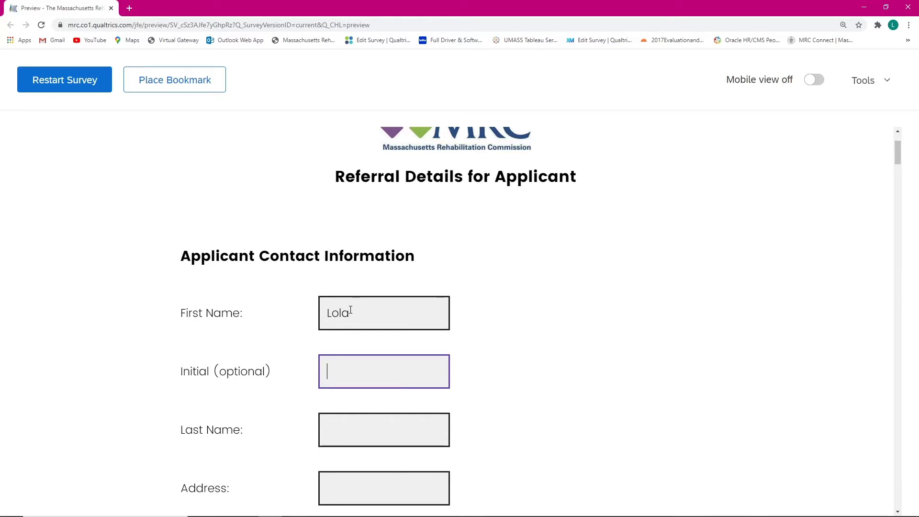
{"action": "key", "text": "Tab"}
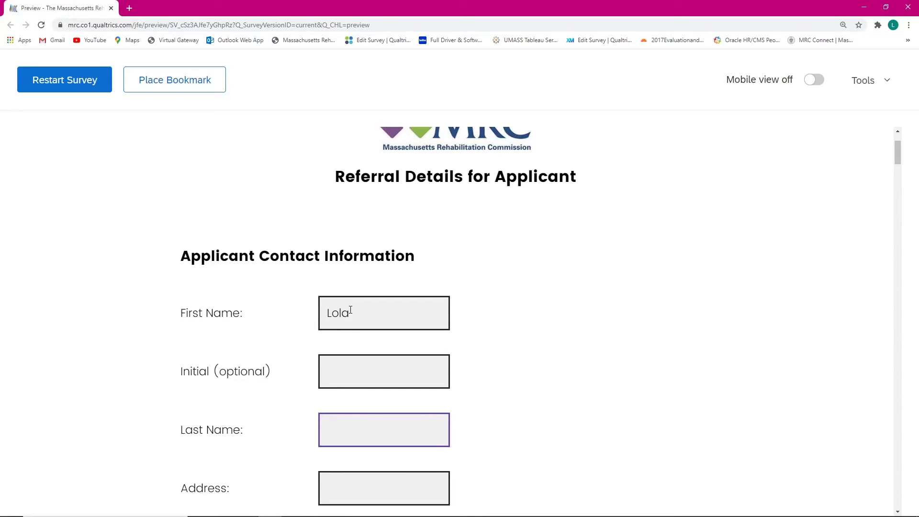
{"action": "key", "text": "Tab"}
{"action": "type", "text": "6"}
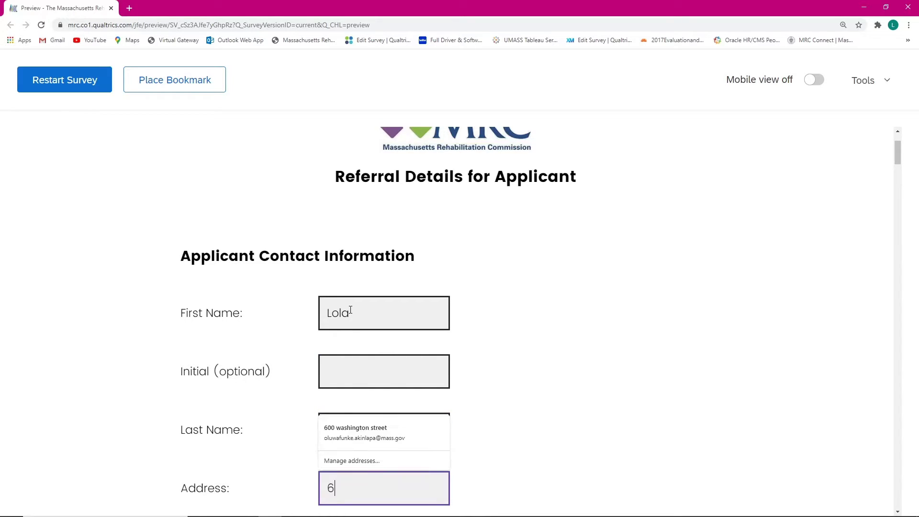
{"action": "left_click", "coordinate": [404, 430]}
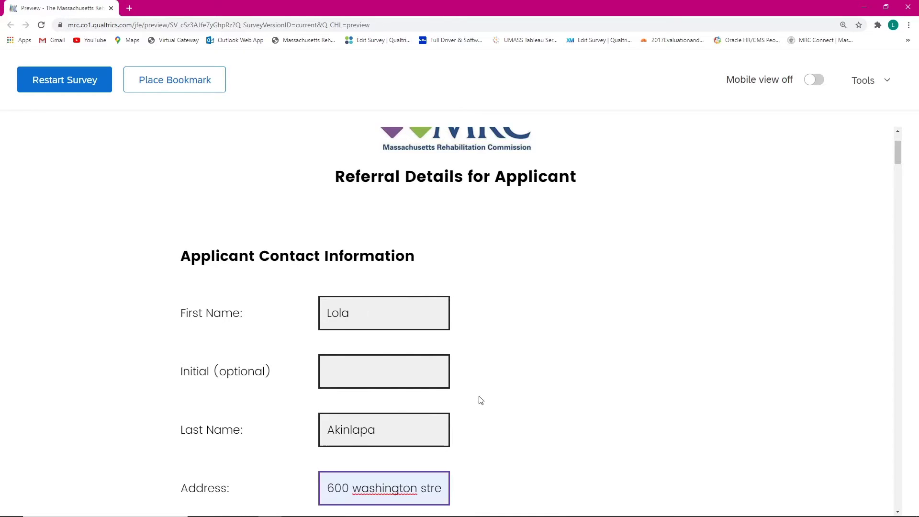
Step: Enter the applicant's phone number and complete the zip code field
{"action": "scroll", "coordinate": [479, 397], "scroll_direction": "down", "scroll_amount": 3}
{"action": "scroll", "coordinate": [480, 397], "scroll_direction": "down", "scroll_amount": 1}
{"action": "scroll", "coordinate": [453, 382], "scroll_direction": "down", "scroll_amount": 2}
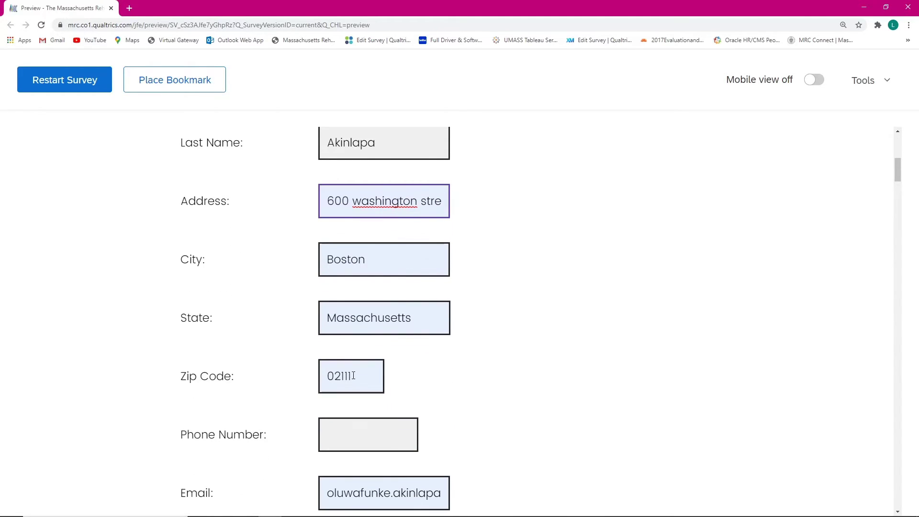
{"action": "left_click", "coordinate": [337, 441]}
{"action": "type", "text": "6"}
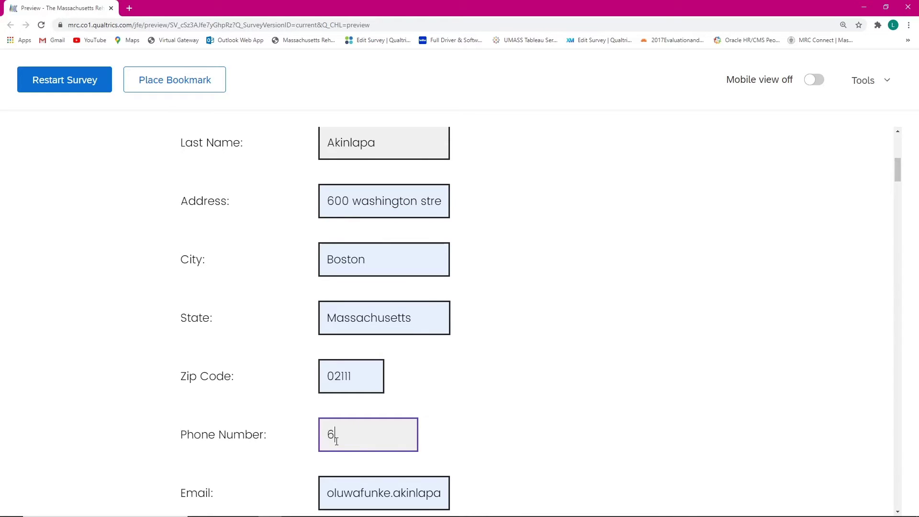
{"action": "type", "text": "17-999-9999"}
{"action": "left_click", "coordinate": [721, 298]}
{"action": "scroll", "coordinate": [386, 292], "scroll_direction": "down", "scroll_amount": 1}
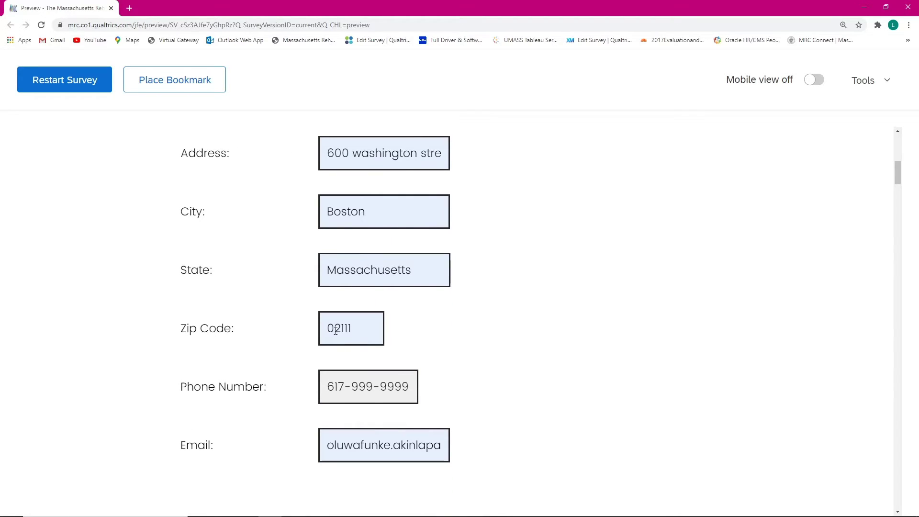
{"action": "left_click", "coordinate": [364, 342]}
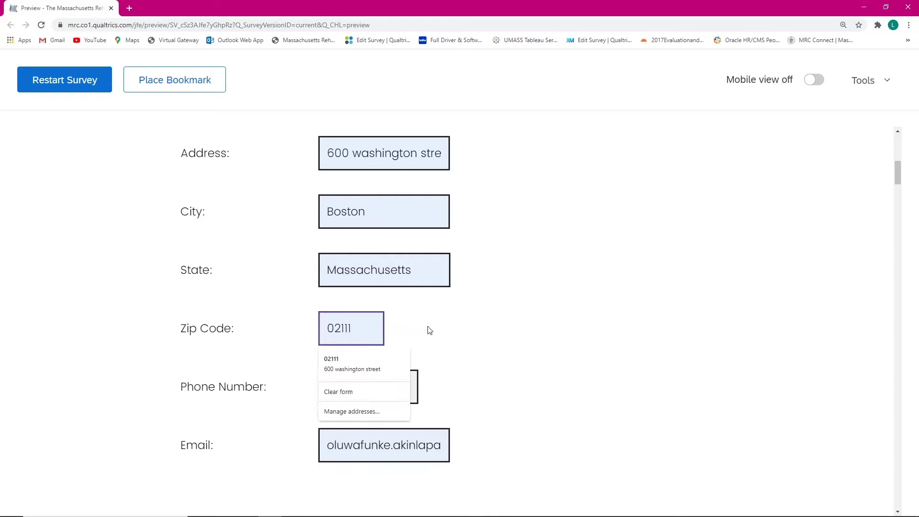
{"action": "left_click", "coordinate": [437, 328]}
{"action": "left_click", "coordinate": [350, 328]}
{"action": "type", "text": "12"}
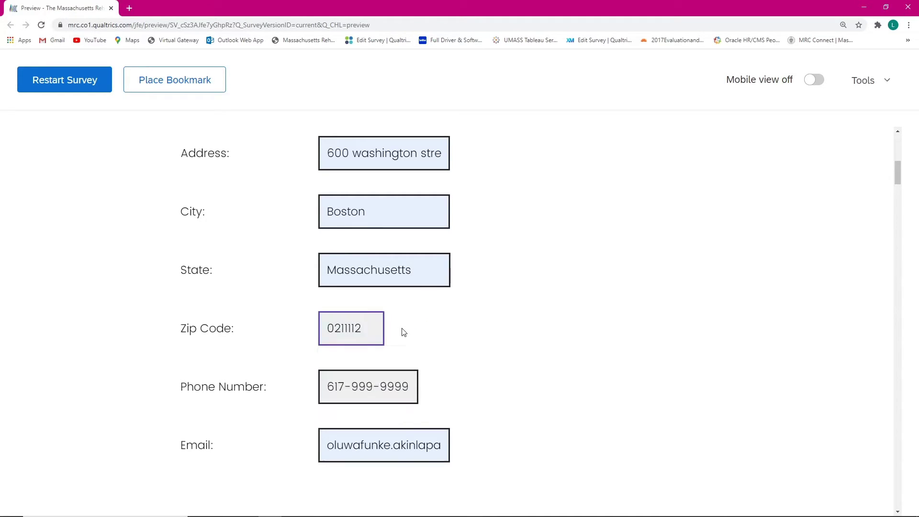
{"action": "left_click", "coordinate": [455, 343]}
Step: Test Yes on the different-last-name question to reveal the other-names box, then answer No
{"action": "scroll", "coordinate": [536, 295], "scroll_direction": "down", "scroll_amount": 3}
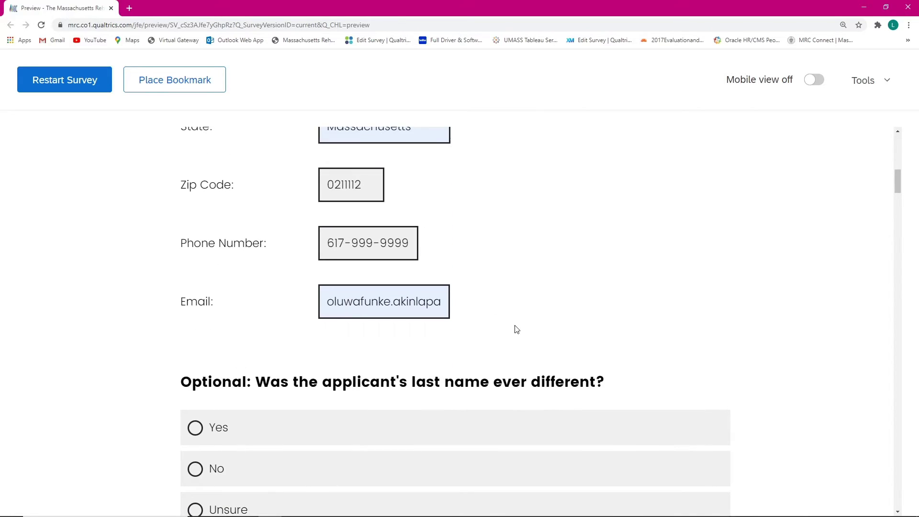
{"action": "scroll", "coordinate": [334, 191], "scroll_direction": "up", "scroll_amount": 1}
{"action": "scroll", "coordinate": [511, 264], "scroll_direction": "up", "scroll_amount": 3}
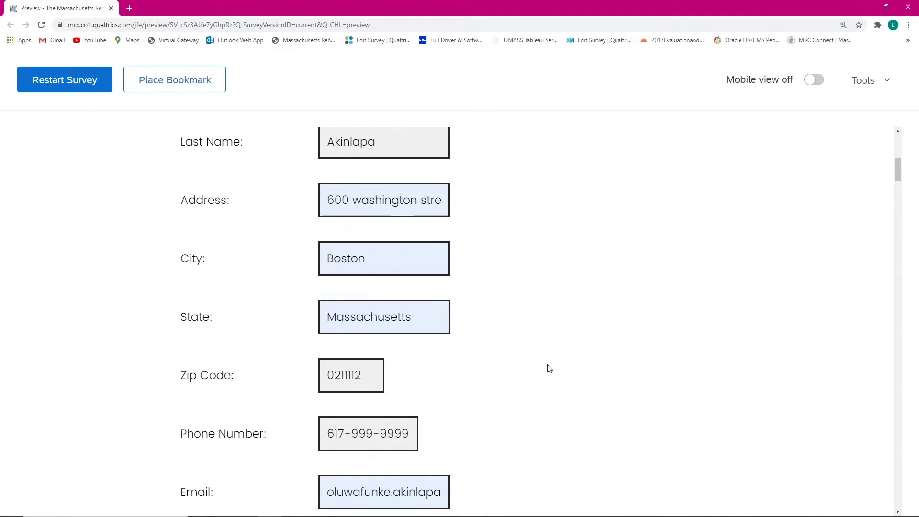
{"action": "scroll", "coordinate": [545, 368], "scroll_direction": "down", "scroll_amount": 5}
{"action": "scroll", "coordinate": [540, 363], "scroll_direction": "down", "scroll_amount": 1}
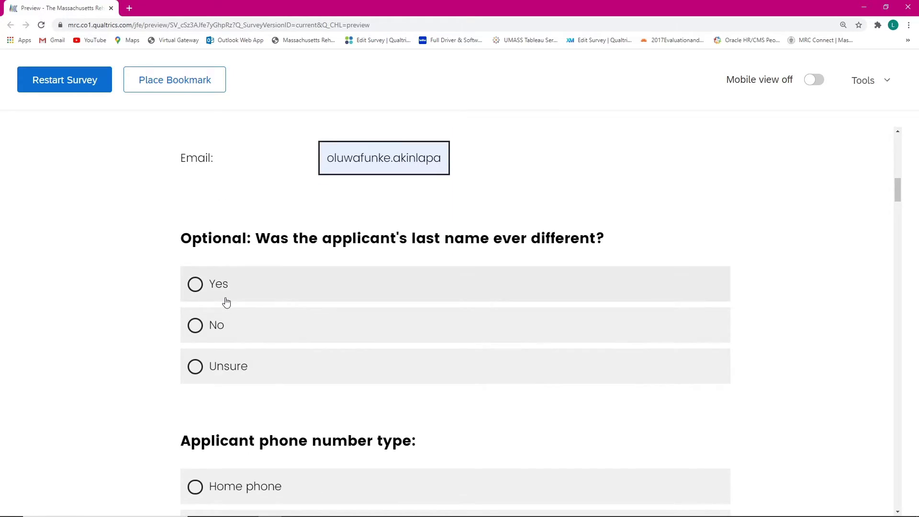
{"action": "scroll", "coordinate": [334, 251], "scroll_direction": "up", "scroll_amount": 3}
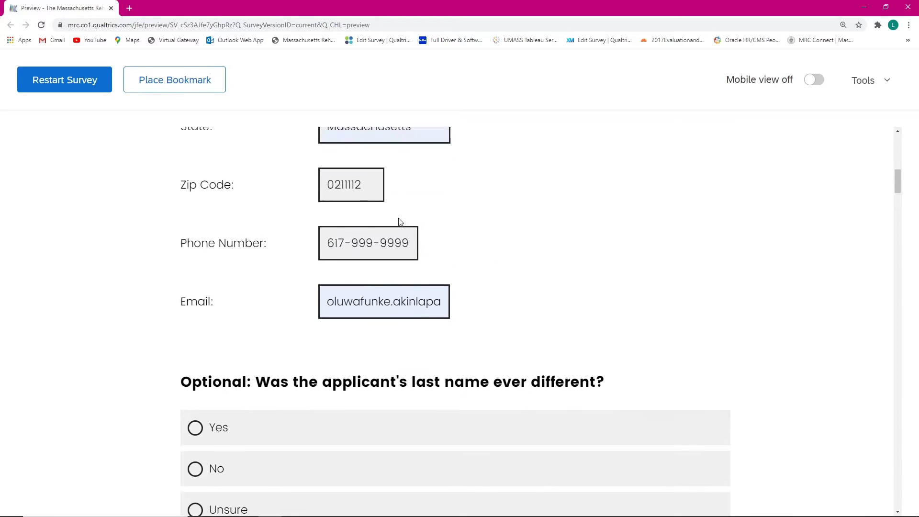
{"action": "scroll", "coordinate": [325, 278], "scroll_direction": "down", "scroll_amount": 3}
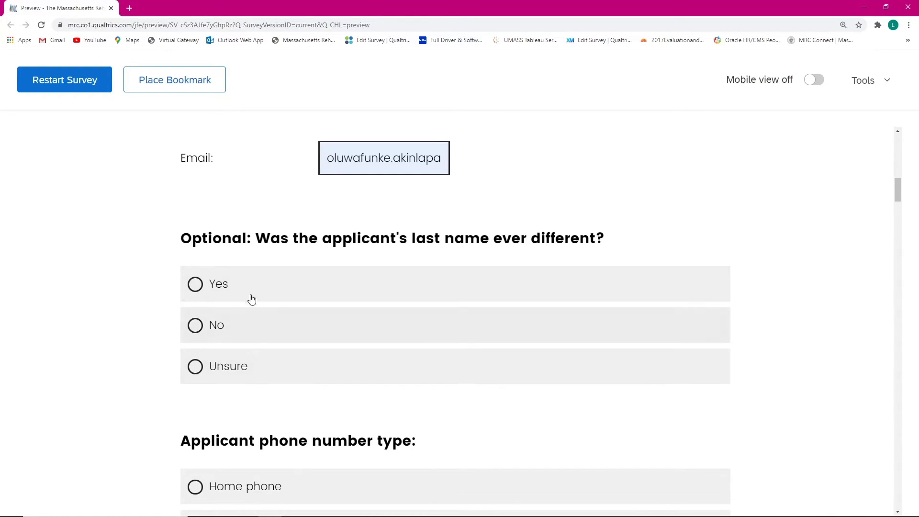
{"action": "left_click", "coordinate": [252, 293]}
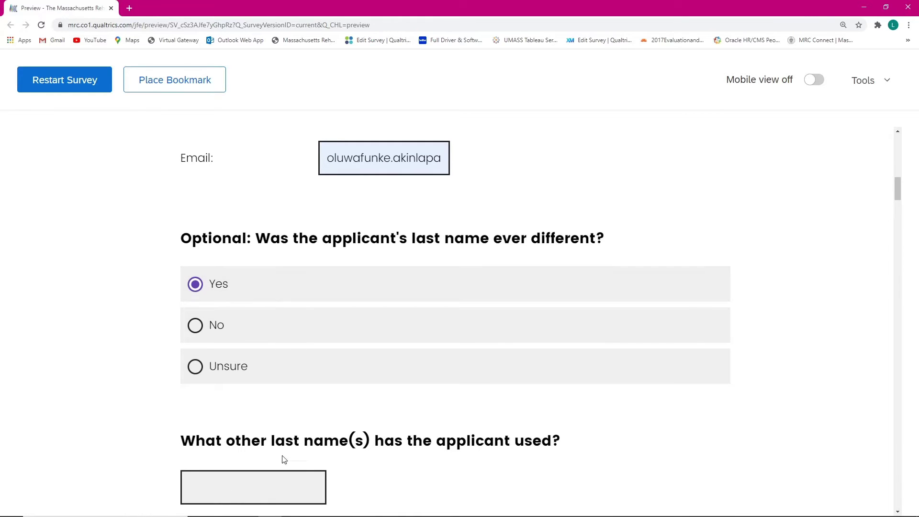
{"action": "scroll", "coordinate": [258, 444], "scroll_direction": "down", "scroll_amount": 1}
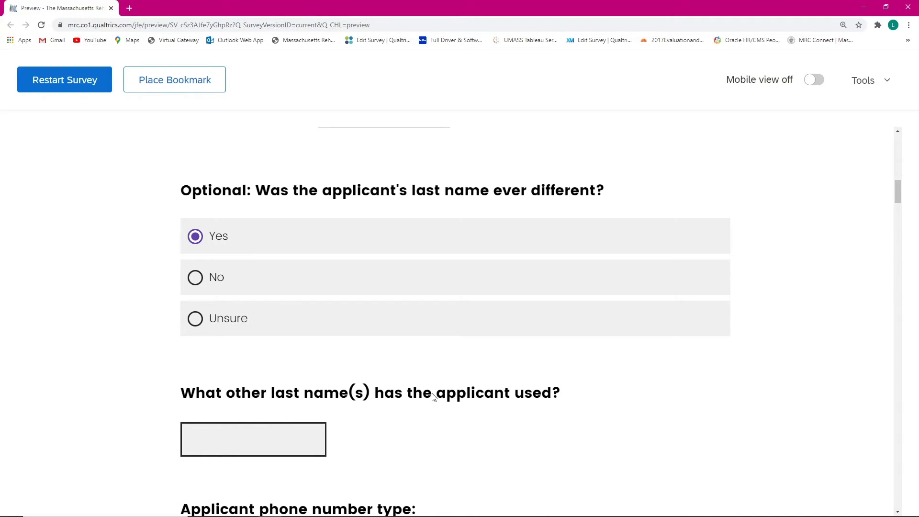
{"action": "left_click", "coordinate": [241, 437]}
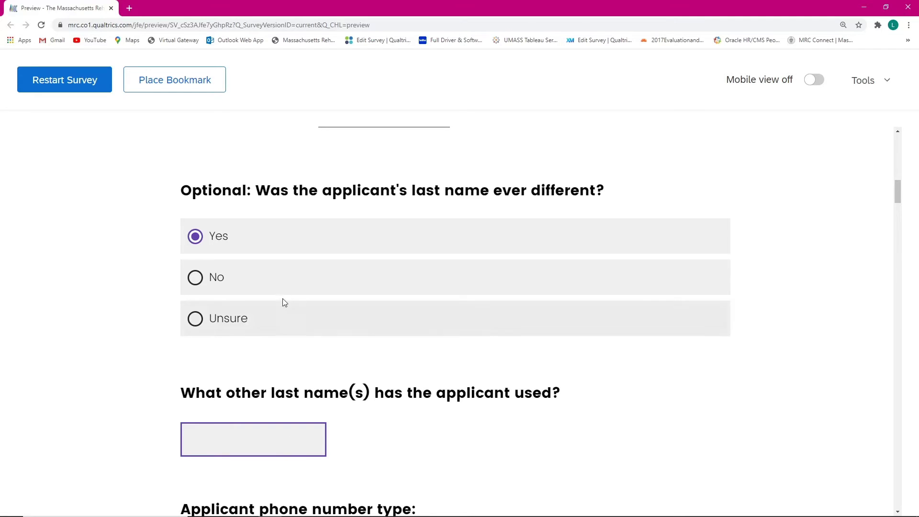
{"action": "left_click", "coordinate": [284, 284]}
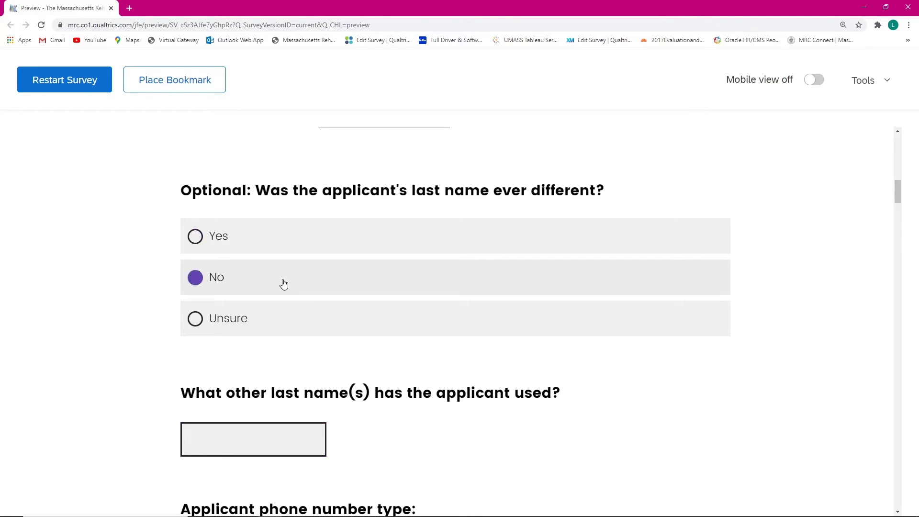
Step: Set the phone number type to Cell phone
{"action": "scroll", "coordinate": [283, 284], "scroll_direction": "down", "scroll_amount": 2}
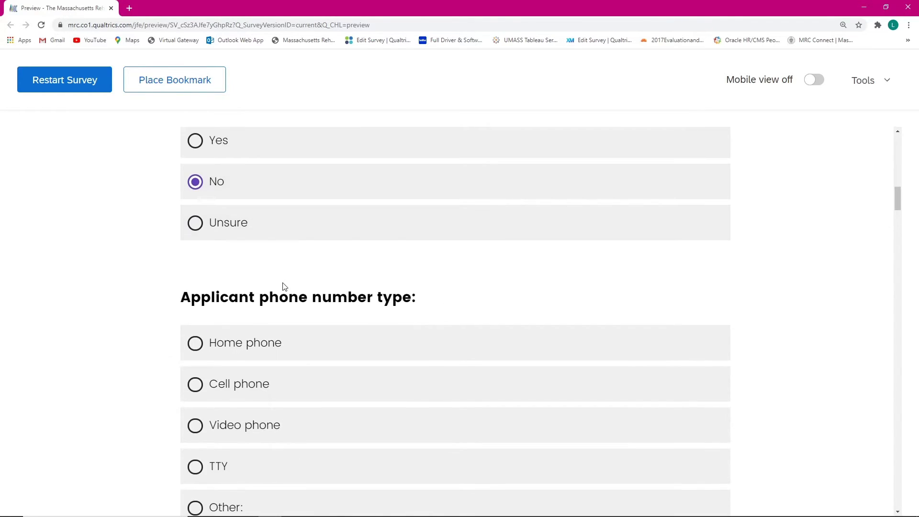
{"action": "scroll", "coordinate": [280, 282], "scroll_direction": "up", "scroll_amount": 5}
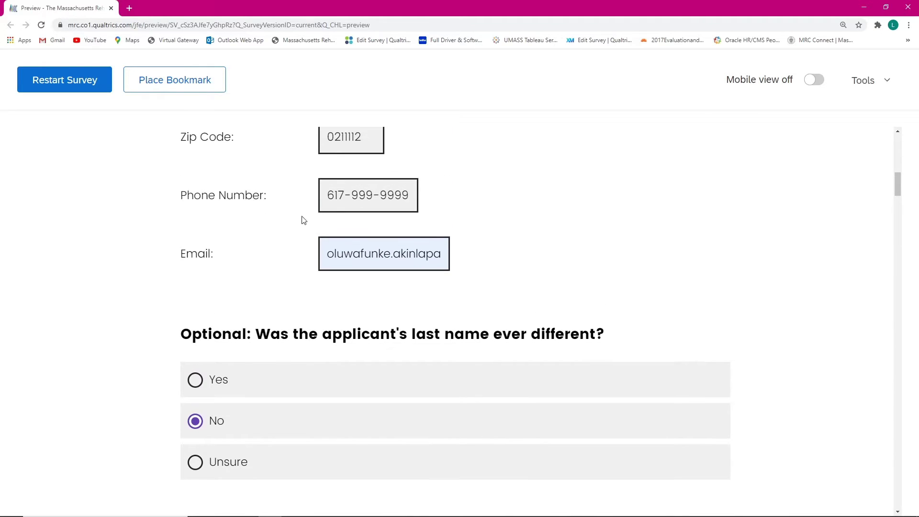
{"action": "scroll", "coordinate": [303, 218], "scroll_direction": "down", "scroll_amount": 4}
{"action": "scroll", "coordinate": [200, 290], "scroll_direction": "down", "scroll_amount": 3}
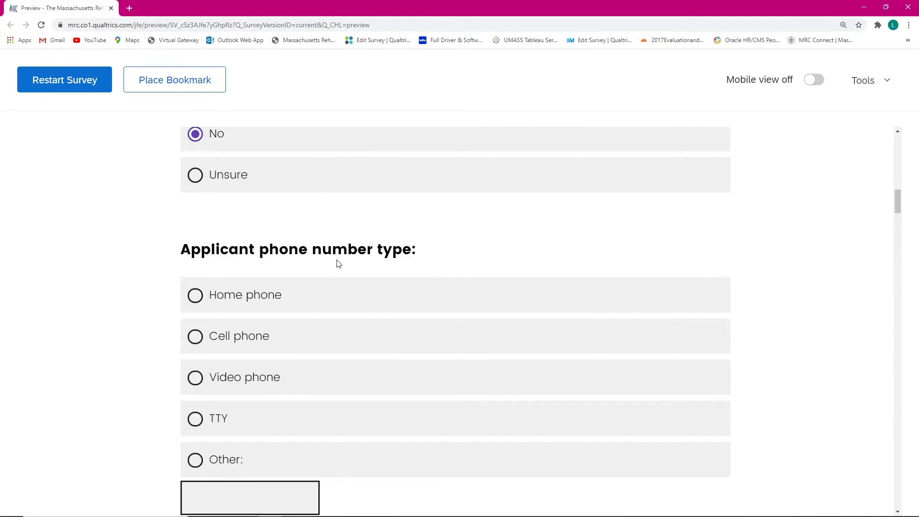
{"action": "left_click", "coordinate": [260, 343]}
Step: Toggle the mailing-address-same-as-home question between Yes and No, leaving Yes
{"action": "scroll", "coordinate": [232, 306], "scroll_direction": "down", "scroll_amount": 5}
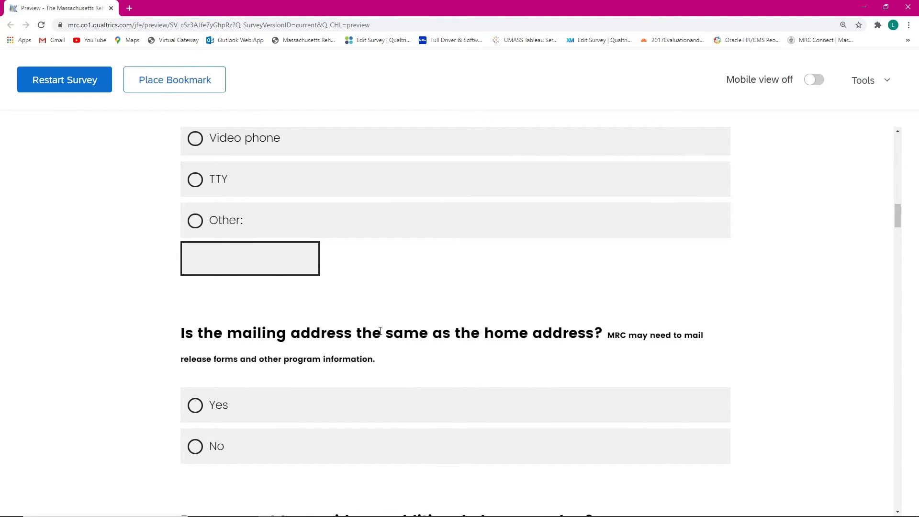
{"action": "scroll", "coordinate": [533, 338], "scroll_direction": "down", "scroll_amount": 2}
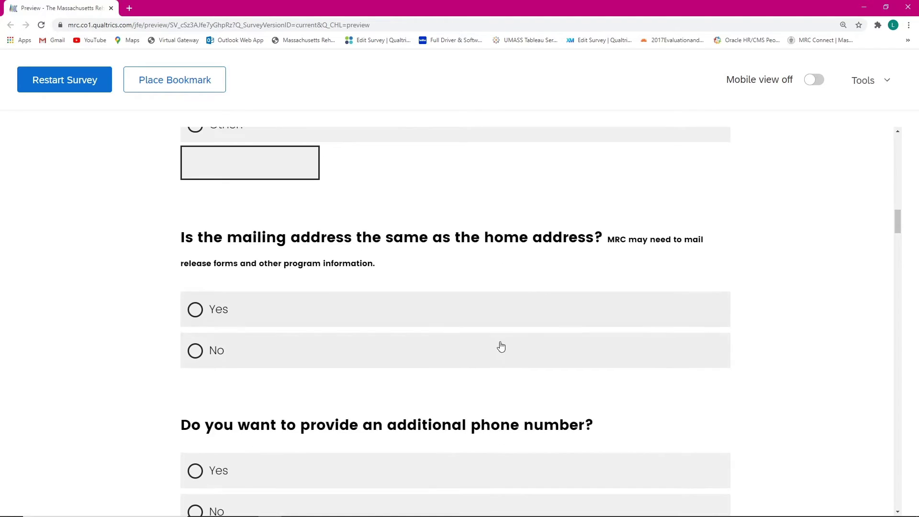
{"action": "left_click", "coordinate": [218, 320]}
{"action": "left_click", "coordinate": [222, 353]}
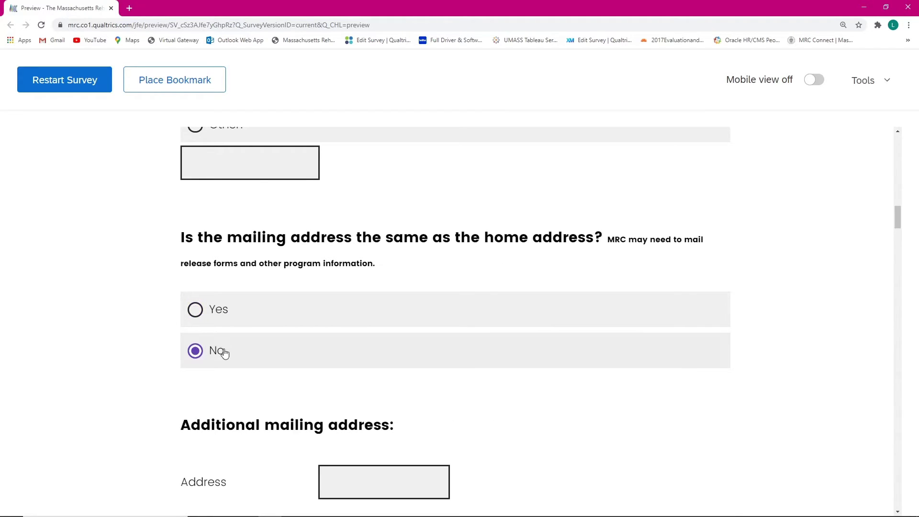
{"action": "scroll", "coordinate": [224, 335], "scroll_direction": "down", "scroll_amount": 3}
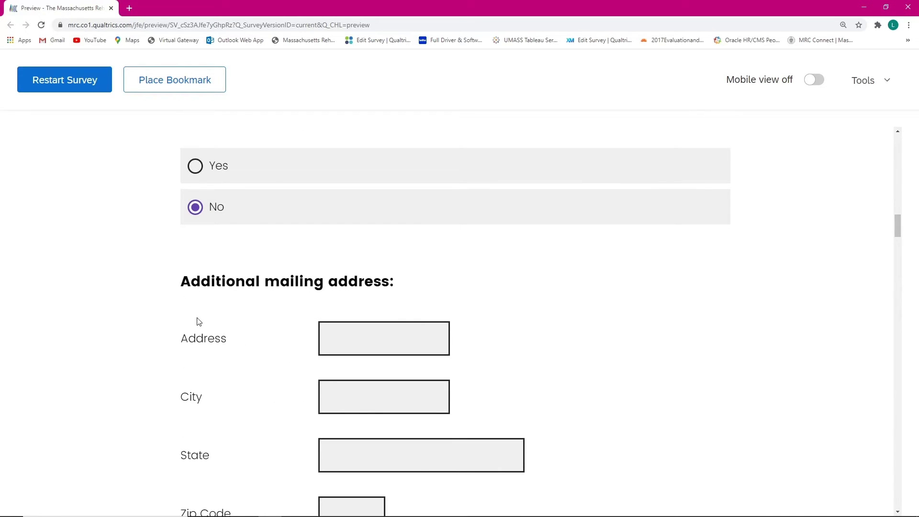
{"action": "scroll", "coordinate": [310, 304], "scroll_direction": "down", "scroll_amount": 1}
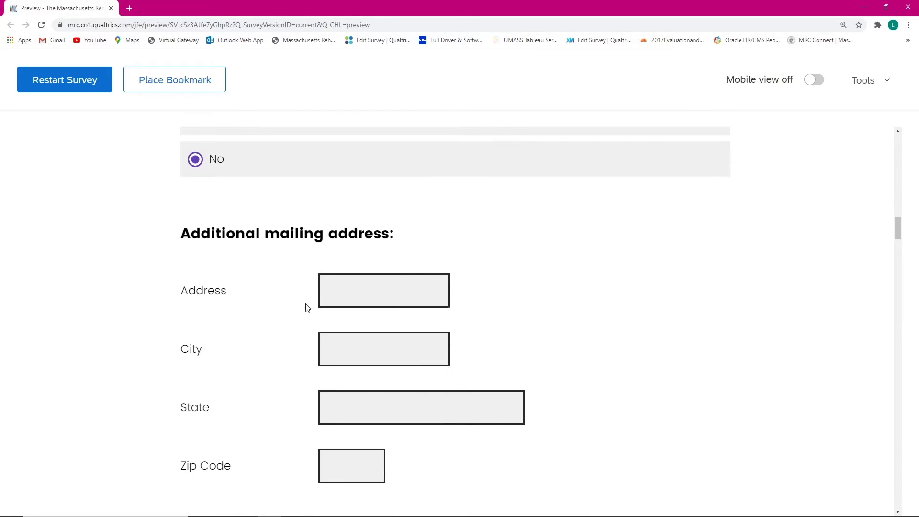
{"action": "scroll", "coordinate": [335, 345], "scroll_direction": "down", "scroll_amount": 2}
{"action": "scroll", "coordinate": [376, 395], "scroll_direction": "up", "scroll_amount": 5}
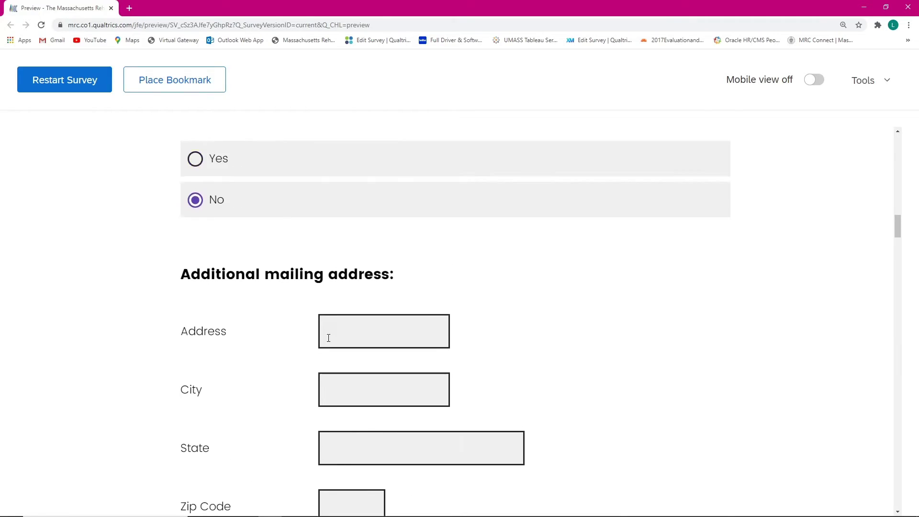
{"action": "left_click", "coordinate": [270, 258]}
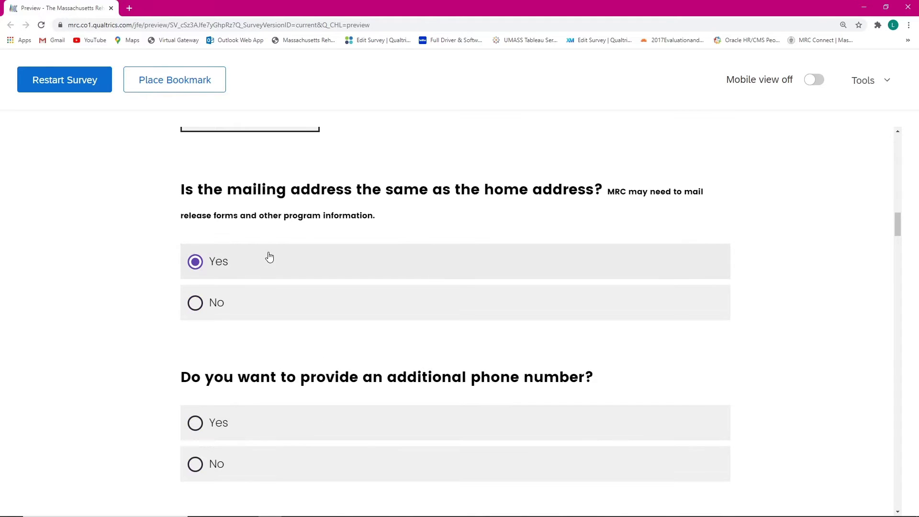
Step: Test Yes for an additional phone number, then answer No
{"action": "scroll", "coordinate": [282, 330], "scroll_direction": "down", "scroll_amount": 2}
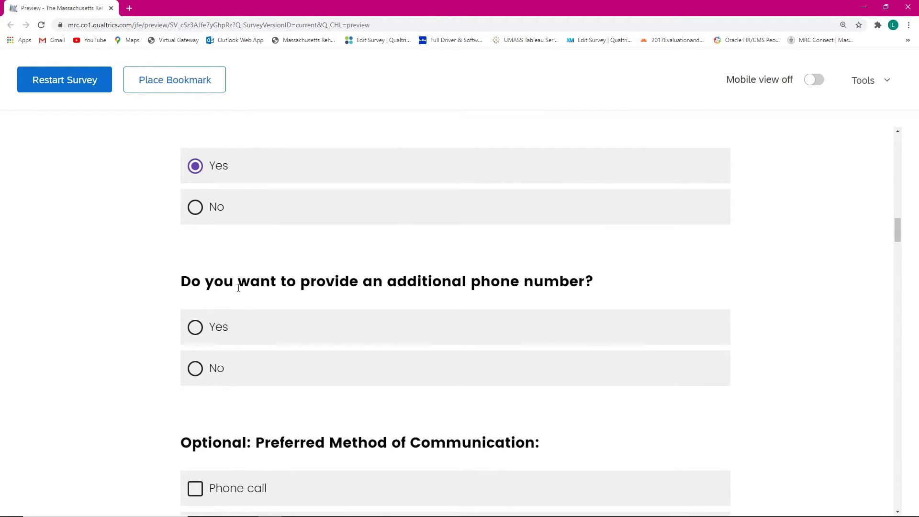
{"action": "scroll", "coordinate": [268, 316], "scroll_direction": "down", "scroll_amount": 2}
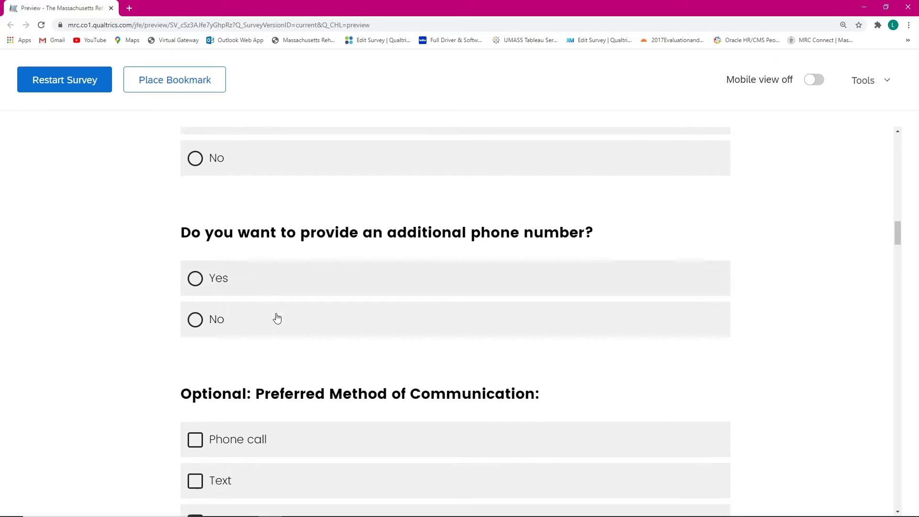
{"action": "left_click", "coordinate": [250, 238]}
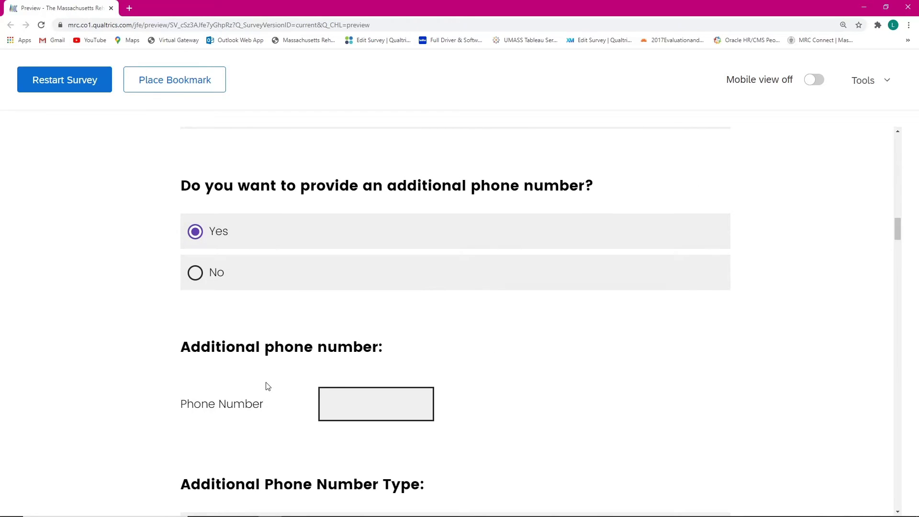
{"action": "left_click", "coordinate": [341, 399]}
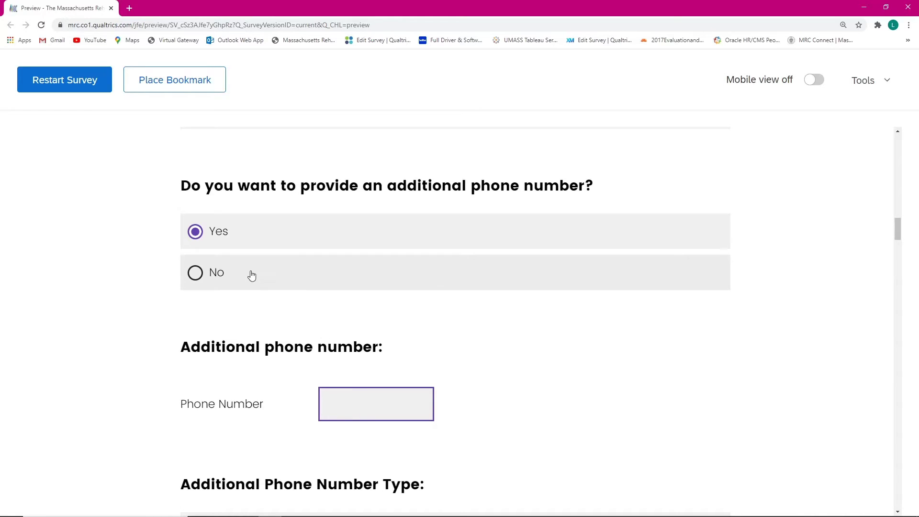
{"action": "left_click", "coordinate": [251, 273]}
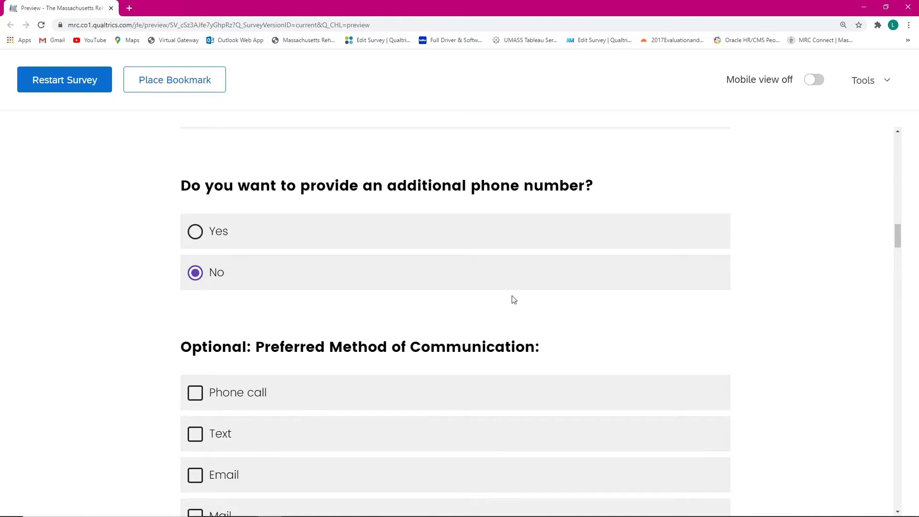
{"action": "scroll", "coordinate": [330, 266], "scroll_direction": "down", "scroll_amount": 3}
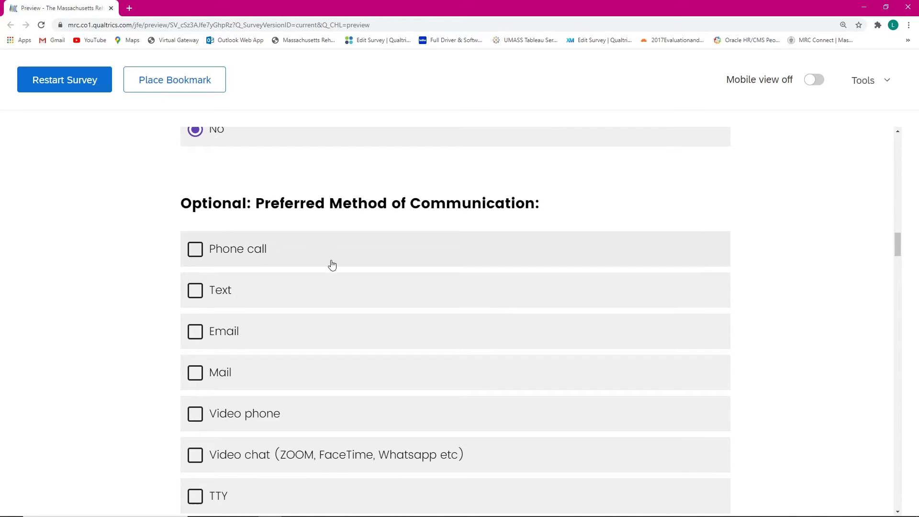
Step: Tick all communication methods, then untick all but Text and Email
{"action": "scroll", "coordinate": [294, 264], "scroll_direction": "down", "scroll_amount": 1}
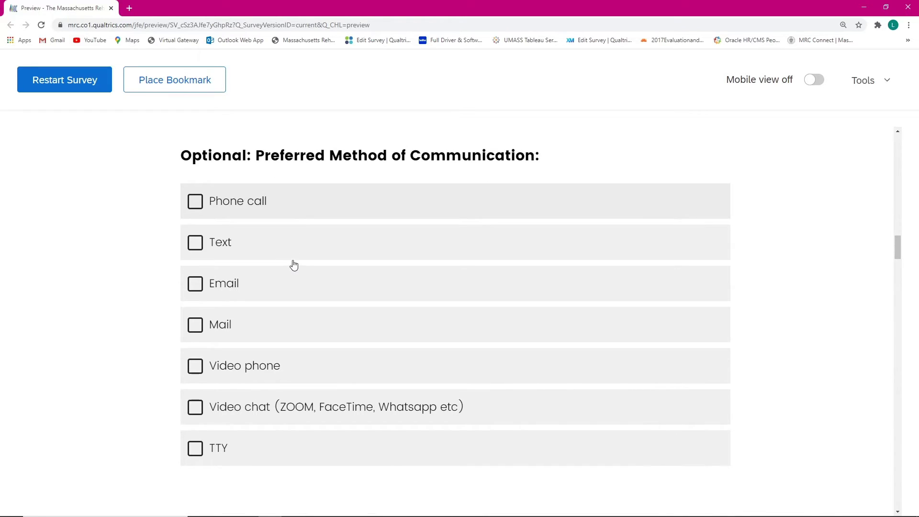
{"action": "left_click", "coordinate": [259, 203]}
{"action": "left_click", "coordinate": [268, 239]}
{"action": "left_click", "coordinate": [253, 286]}
{"action": "left_click", "coordinate": [262, 338]}
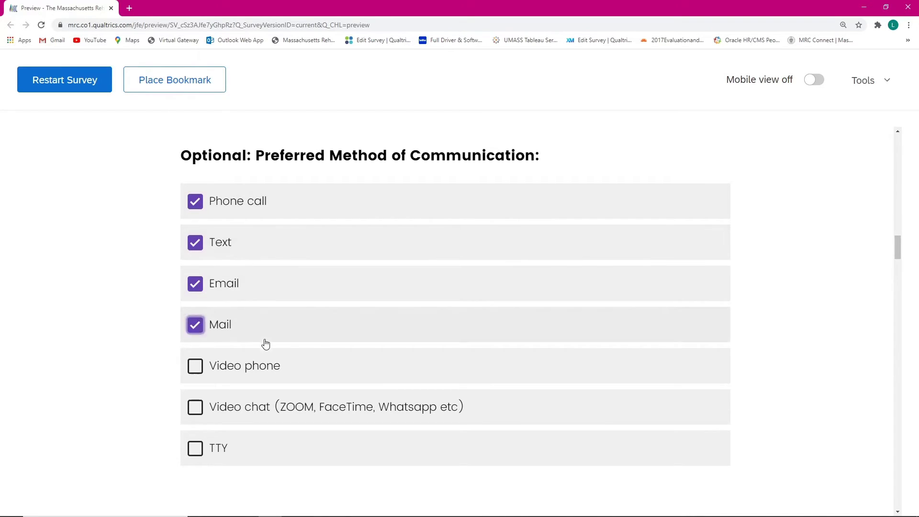
{"action": "left_click", "coordinate": [272, 373]}
{"action": "left_click", "coordinate": [263, 407]}
{"action": "left_click", "coordinate": [263, 450]}
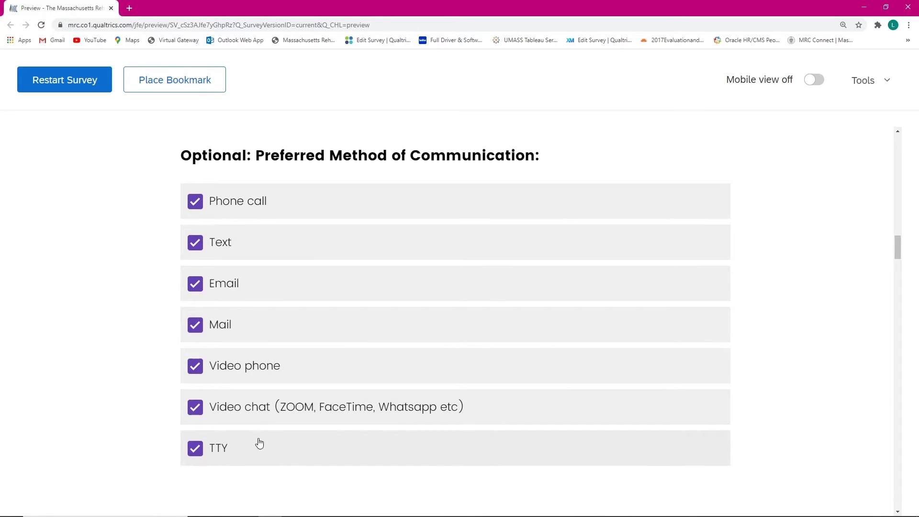
{"action": "left_click", "coordinate": [250, 442]}
{"action": "left_click", "coordinate": [244, 416]}
{"action": "left_click", "coordinate": [236, 370]}
{"action": "left_click", "coordinate": [211, 316]}
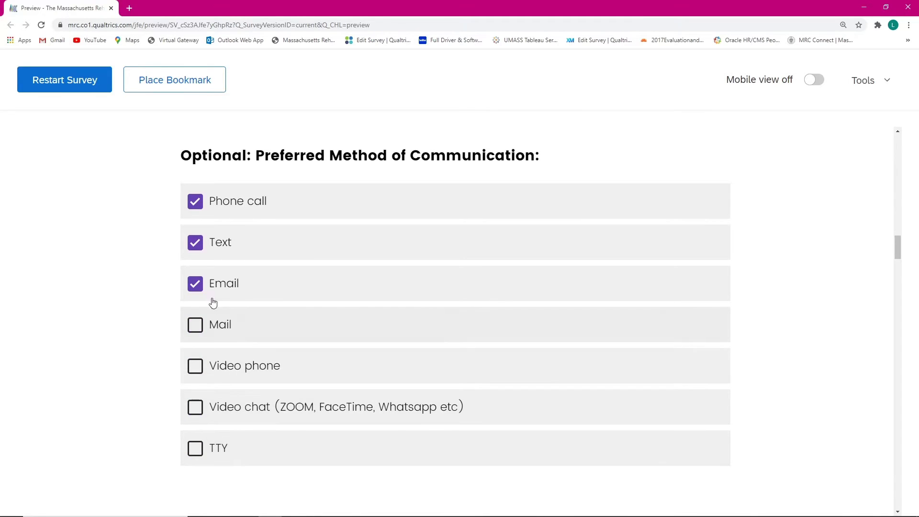
{"action": "left_click", "coordinate": [259, 202]}
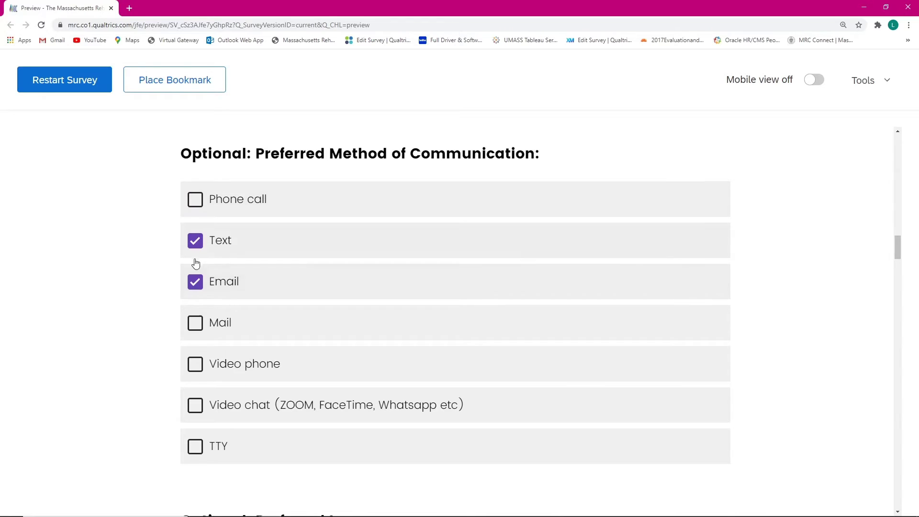
Step: Try Spanish and Portuguese as preferred language, settling on English
{"action": "scroll", "coordinate": [194, 266], "scroll_direction": "down", "scroll_amount": 4}
{"action": "scroll", "coordinate": [194, 268], "scroll_direction": "down", "scroll_amount": 2}
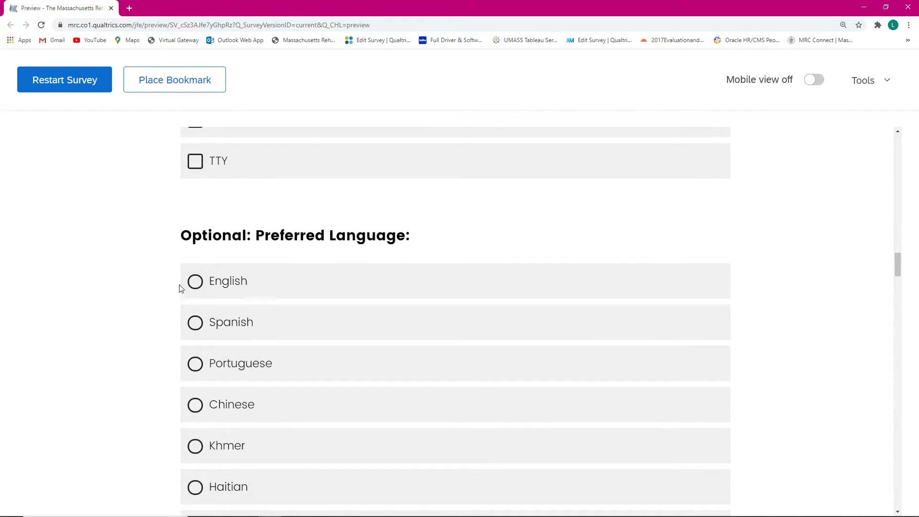
{"action": "left_click", "coordinate": [198, 282]}
{"action": "left_click", "coordinate": [195, 318]}
{"action": "left_click", "coordinate": [197, 285]}
{"action": "left_click", "coordinate": [195, 363]}
{"action": "left_click", "coordinate": [197, 286]}
Step: Switch the preferred language from Other back to English
{"action": "scroll", "coordinate": [287, 292], "scroll_direction": "down", "scroll_amount": 6}
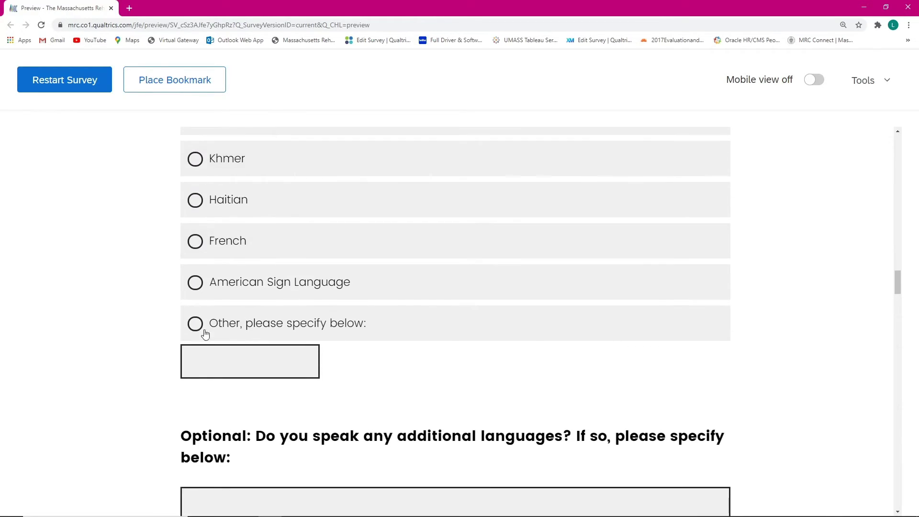
{"action": "left_click", "coordinate": [205, 331]}
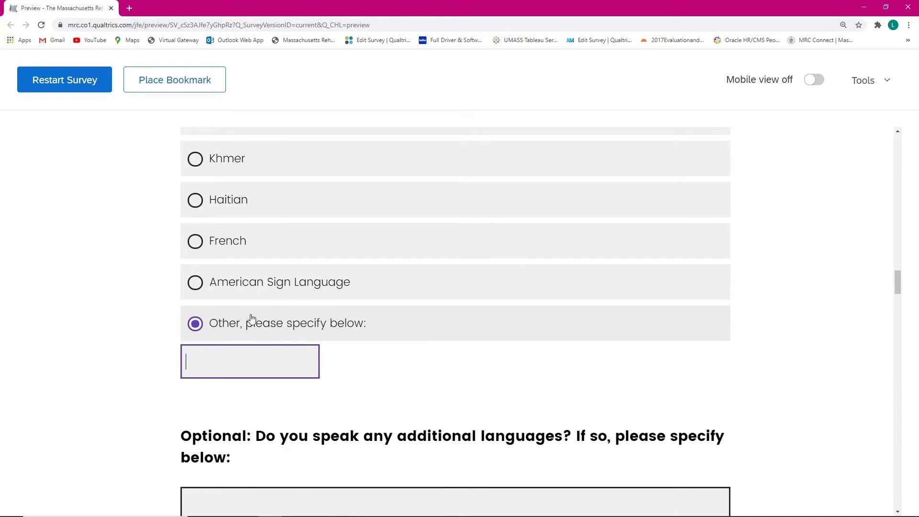
{"action": "scroll", "coordinate": [290, 345], "scroll_direction": "up", "scroll_amount": 5}
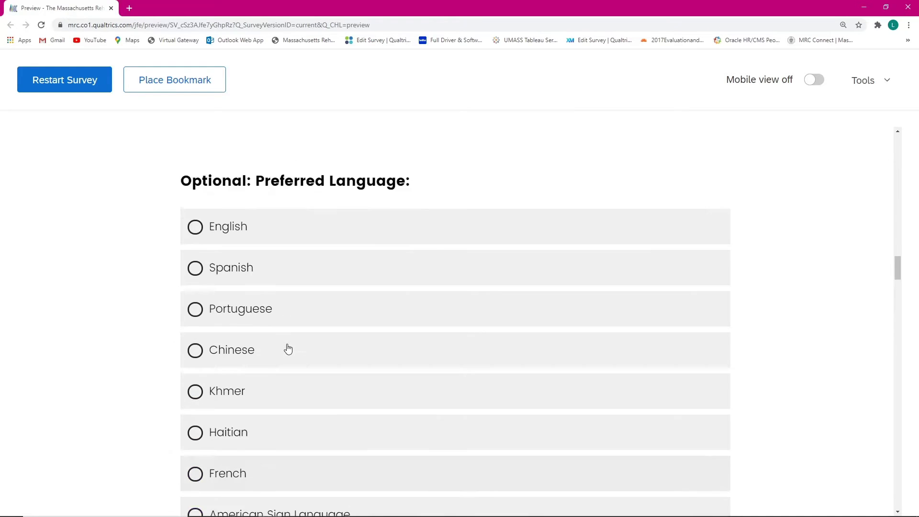
{"action": "scroll", "coordinate": [231, 441], "scroll_direction": "down", "scroll_amount": 2}
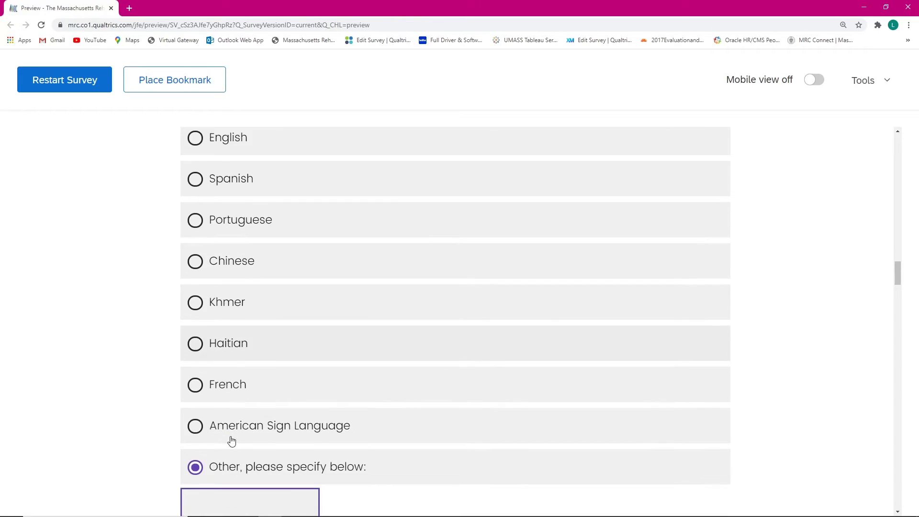
{"action": "scroll", "coordinate": [232, 440], "scroll_direction": "up", "scroll_amount": 3}
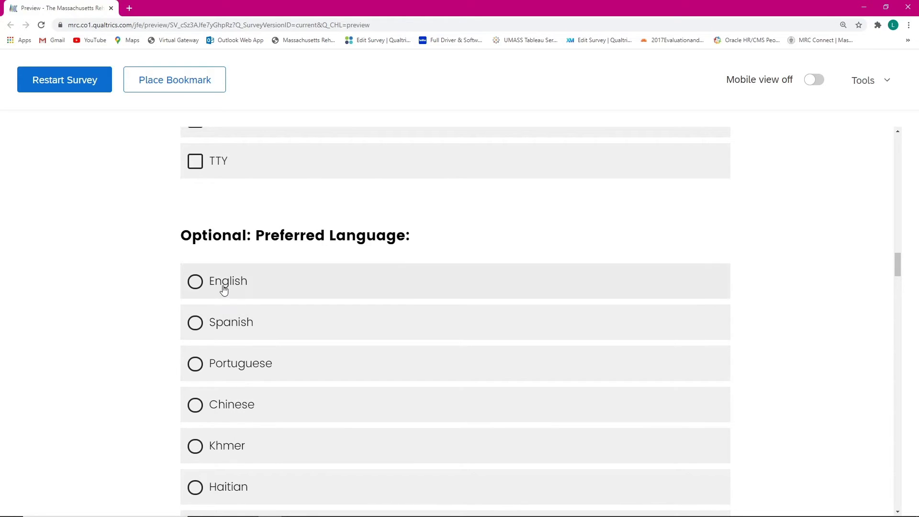
{"action": "left_click", "coordinate": [223, 288]}
{"action": "scroll", "coordinate": [225, 305], "scroll_direction": "down", "scroll_amount": 8}
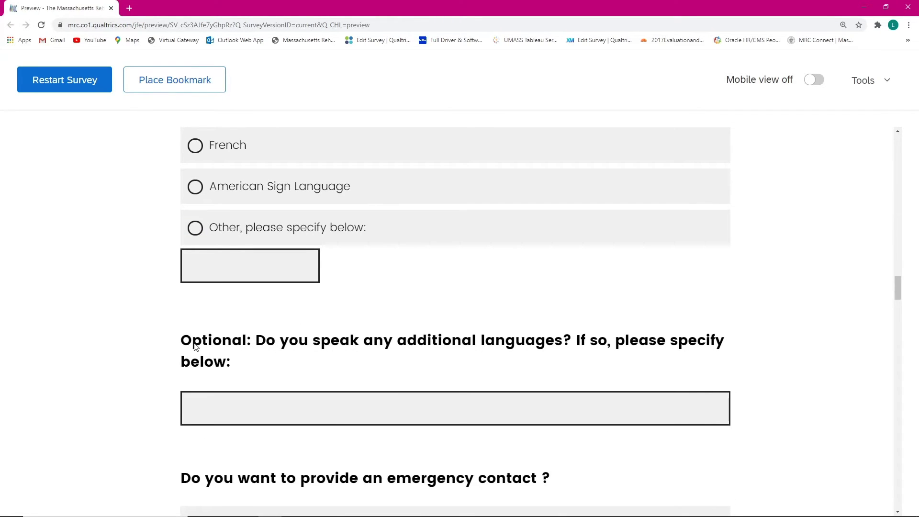
{"action": "scroll", "coordinate": [293, 357], "scroll_direction": "down", "scroll_amount": 1}
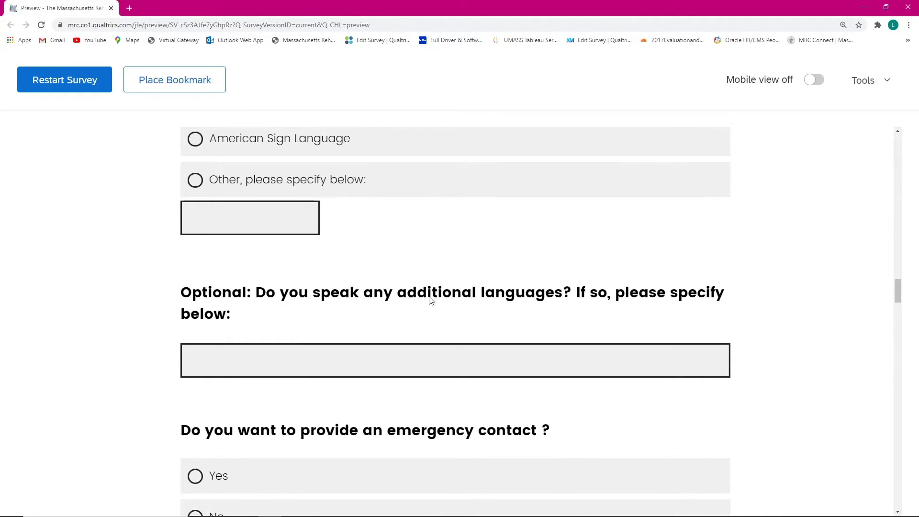
Step: Enter 'yoruba' as an additional language spoken
{"action": "left_click", "coordinate": [447, 368]}
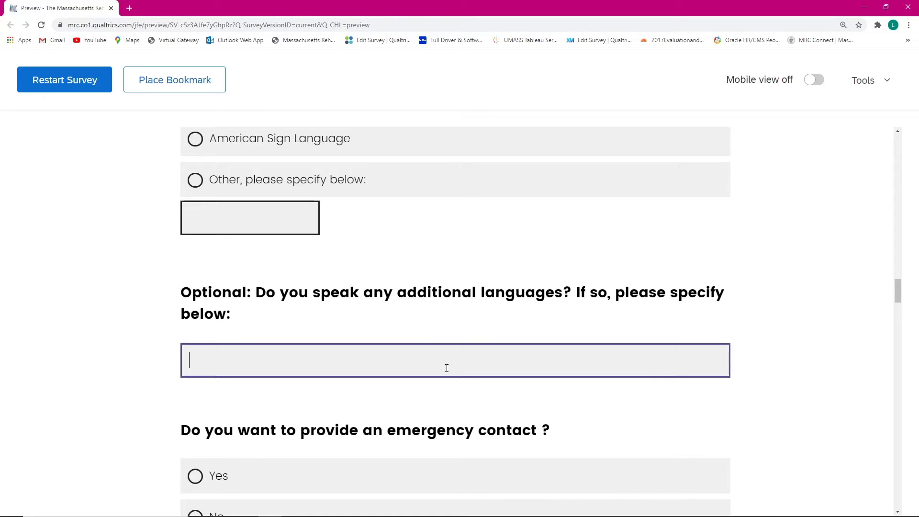
{"action": "type", "text": "yoruba"}
{"action": "left_click", "coordinate": [117, 351]}
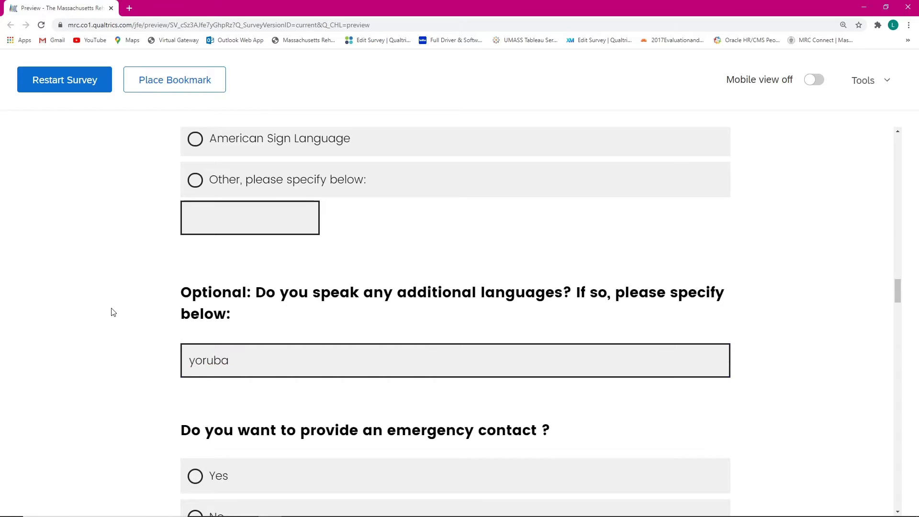
{"action": "scroll", "coordinate": [160, 301], "scroll_direction": "down", "scroll_amount": 2}
{"action": "scroll", "coordinate": [176, 325], "scroll_direction": "down", "scroll_amount": 1}
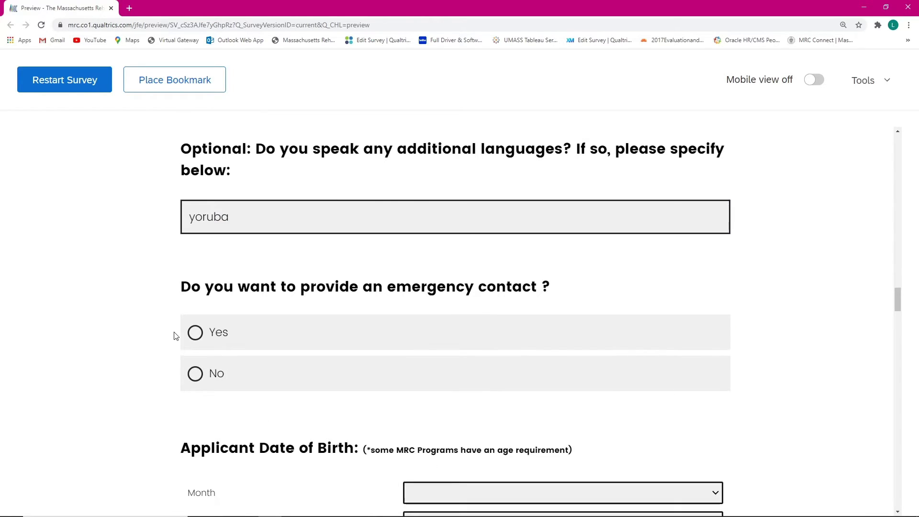
Step: Answer Yes to the emergency contact question to reveal its fields, then switch back to No
{"action": "scroll", "coordinate": [173, 311], "scroll_direction": "down", "scroll_amount": 1}
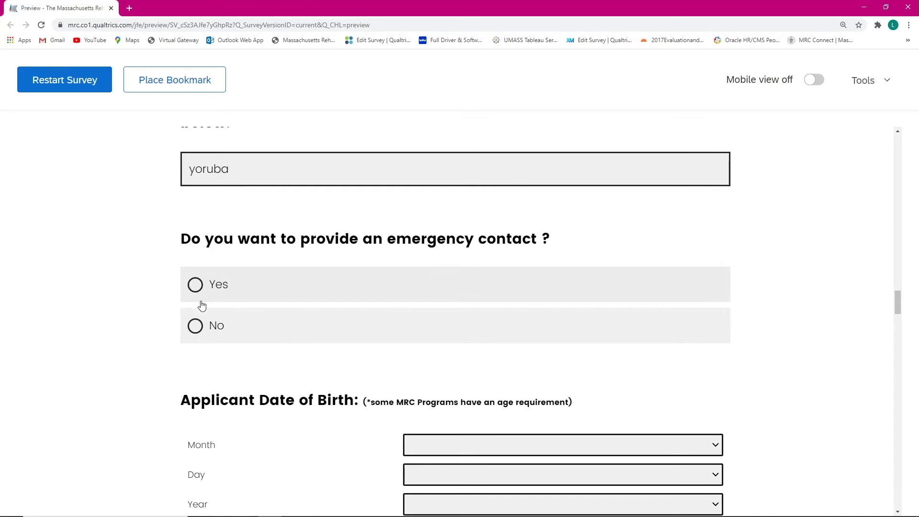
{"action": "left_click", "coordinate": [237, 283]}
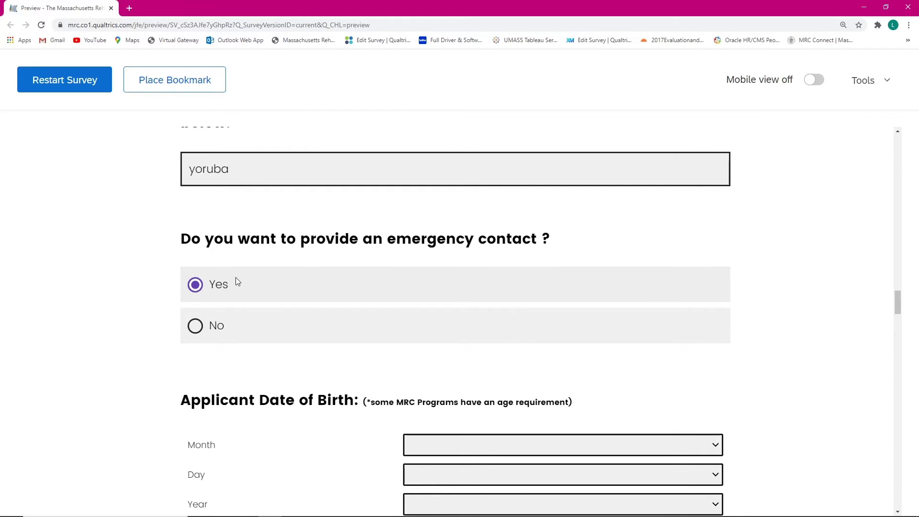
{"action": "scroll", "coordinate": [248, 322], "scroll_direction": "down", "scroll_amount": 4}
{"action": "scroll", "coordinate": [257, 349], "scroll_direction": "down", "scroll_amount": 5}
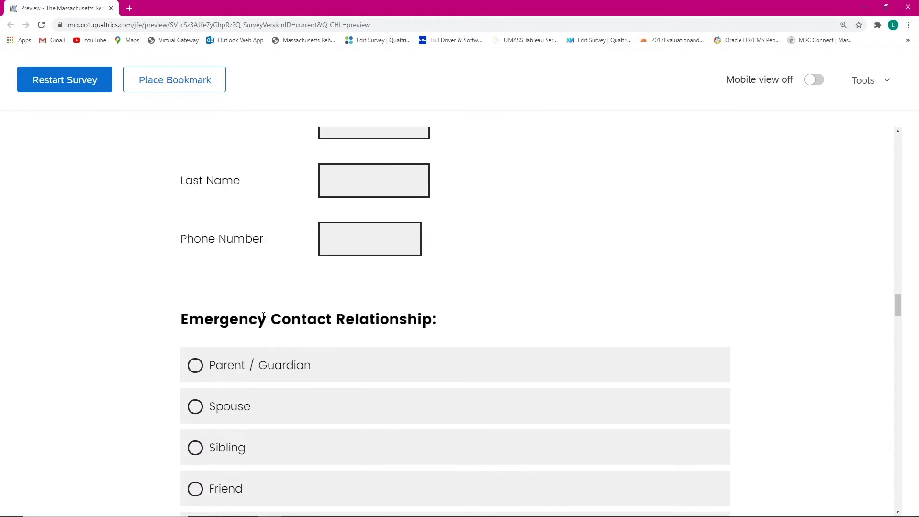
{"action": "scroll", "coordinate": [271, 406], "scroll_direction": "up", "scroll_amount": 7}
{"action": "scroll", "coordinate": [272, 407], "scroll_direction": "up", "scroll_amount": 1}
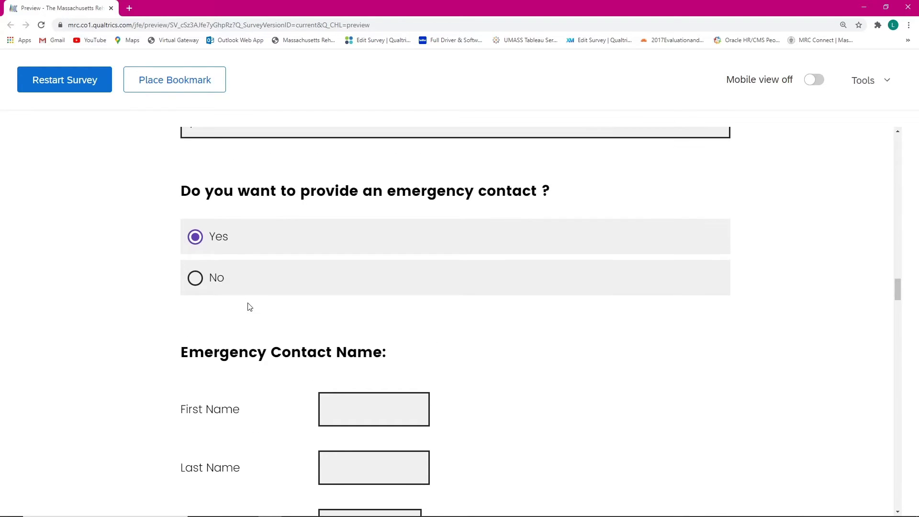
{"action": "left_click", "coordinate": [247, 286]}
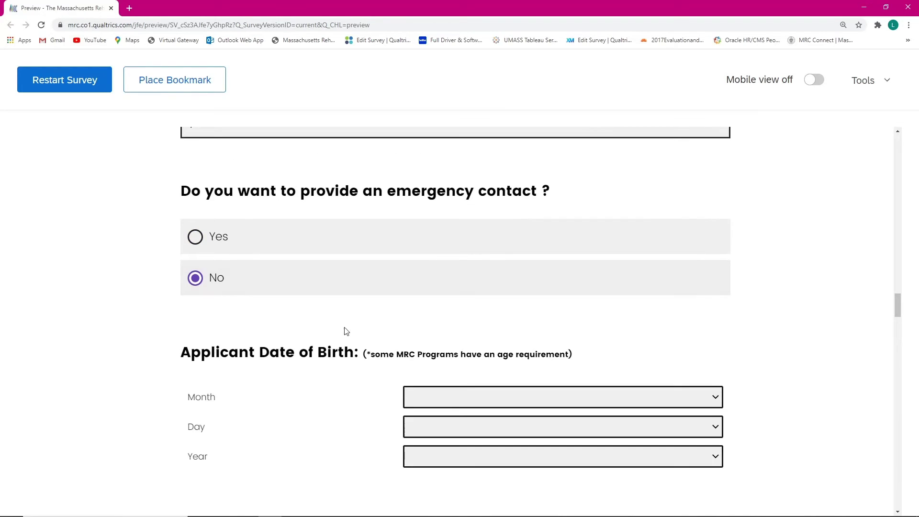
Step: Enter a date of birth of June 15, 1989 in the Month, Day and Year fields
{"action": "scroll", "coordinate": [349, 333], "scroll_direction": "down", "scroll_amount": 1}
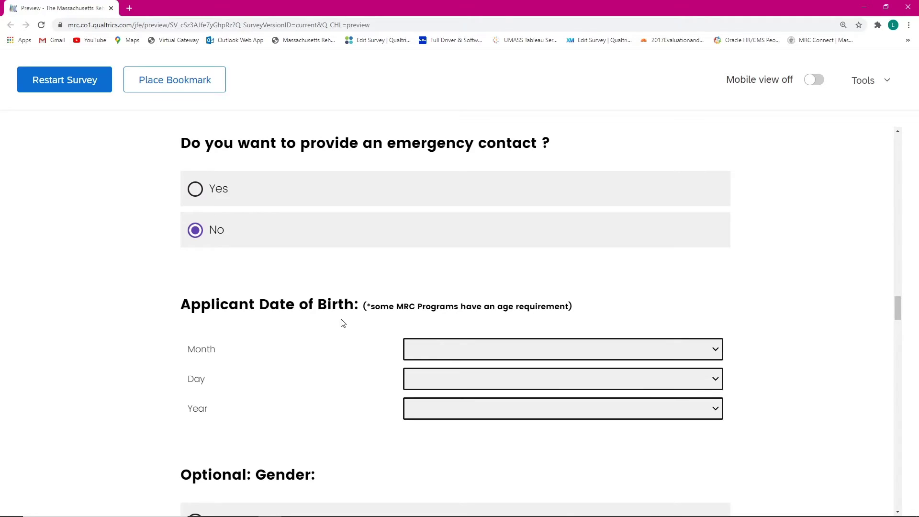
{"action": "left_click", "coordinate": [487, 347]}
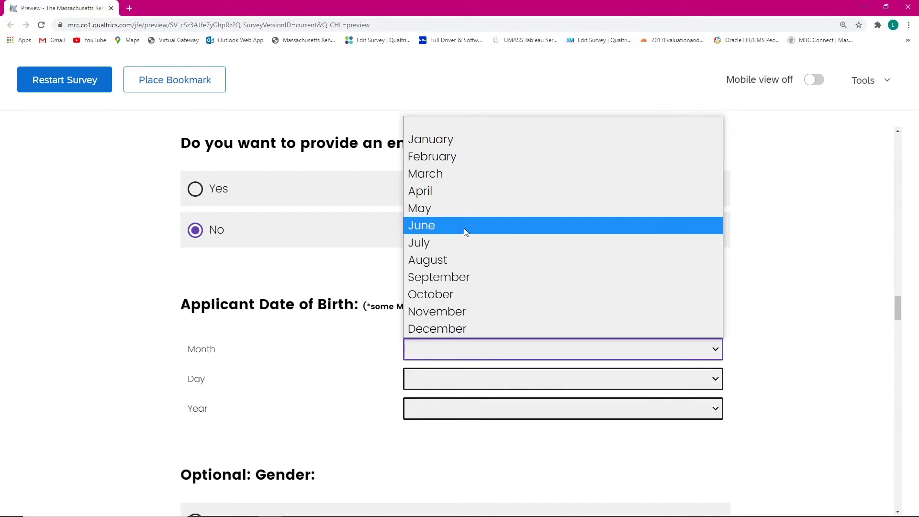
{"action": "left_click", "coordinate": [463, 228]}
{"action": "key", "text": "Tab"}
{"action": "type", "text": "1"}
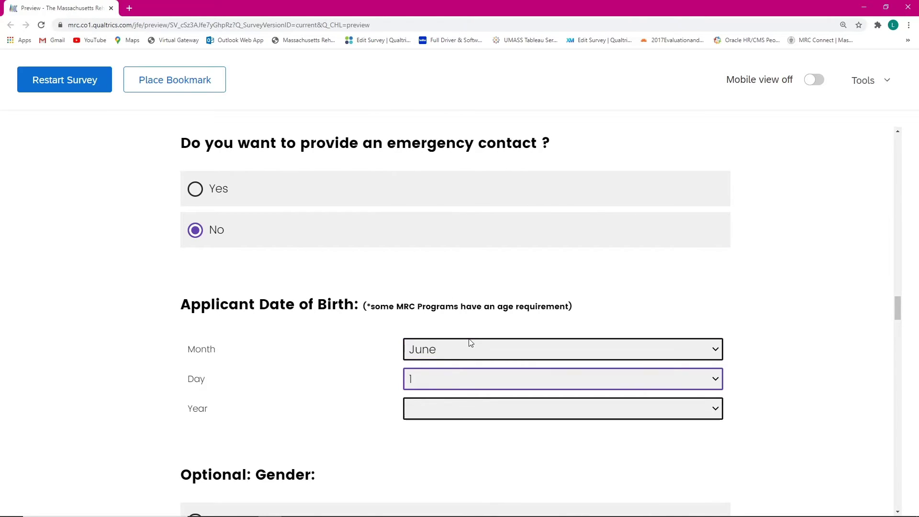
{"action": "key", "text": "Tab"}
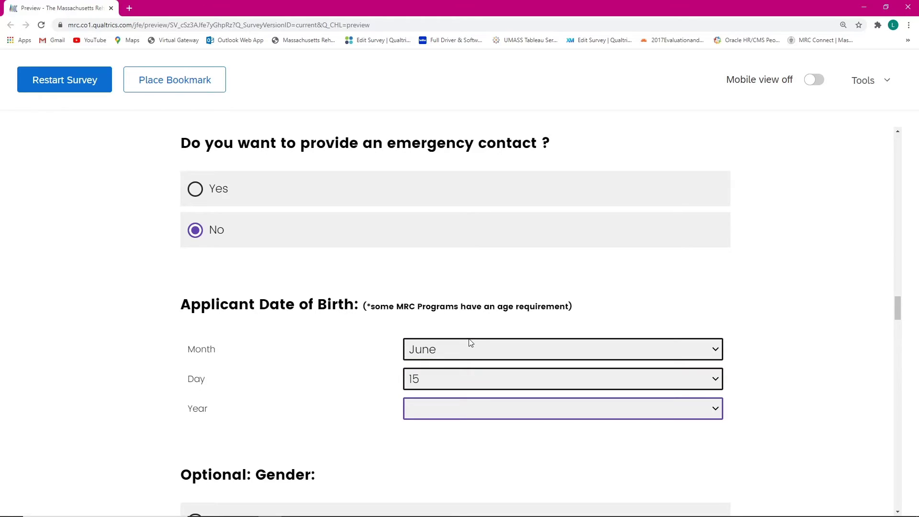
{"action": "type", "text": "19251980"}
{"action": "left_click", "coordinate": [387, 374]}
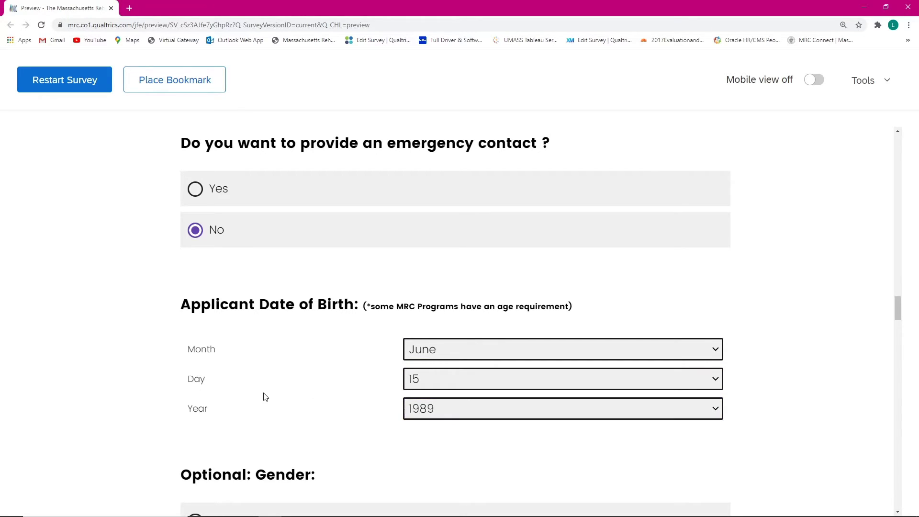
Step: Select Woman for Gender, She for Pronouns and Partnered for Marital Status
{"action": "scroll", "coordinate": [263, 395], "scroll_direction": "down", "scroll_amount": 4}
{"action": "scroll", "coordinate": [251, 334], "scroll_direction": "down", "scroll_amount": 1}
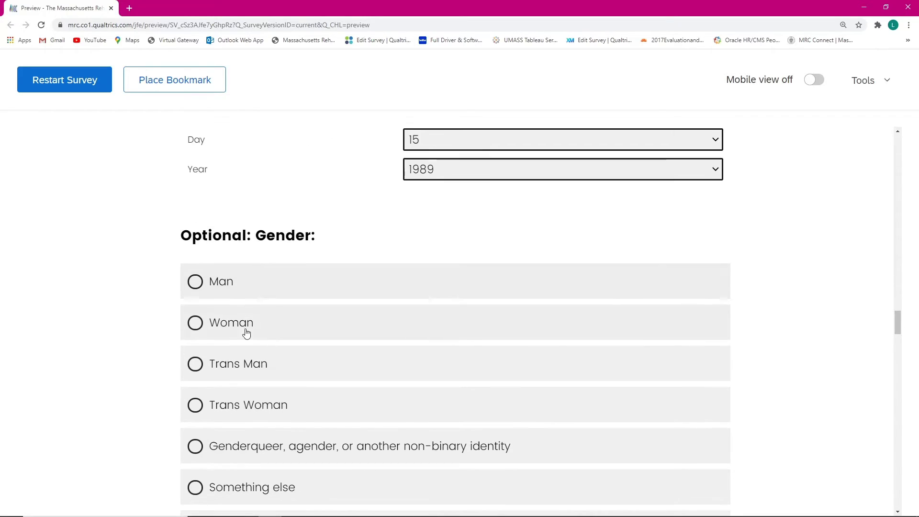
{"action": "scroll", "coordinate": [268, 266], "scroll_direction": "down", "scroll_amount": 1}
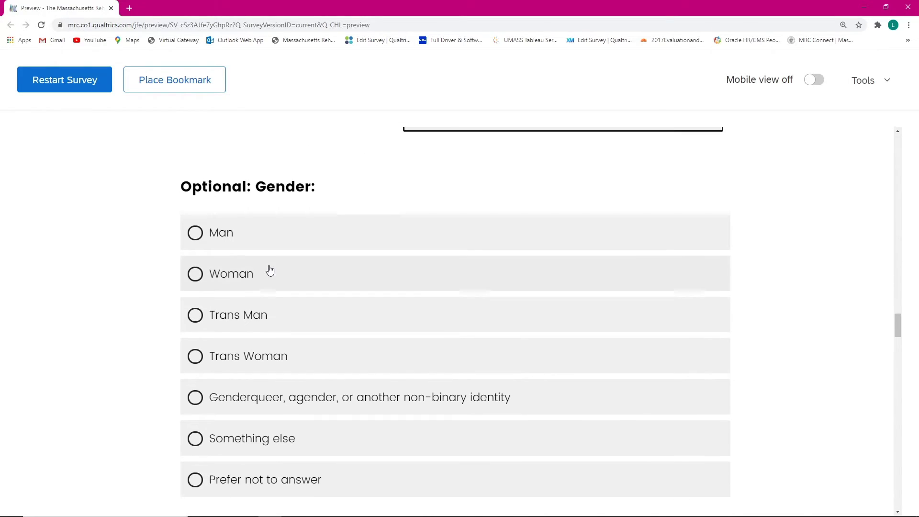
{"action": "scroll", "coordinate": [268, 275], "scroll_direction": "down", "scroll_amount": 1}
{"action": "left_click", "coordinate": [279, 228]}
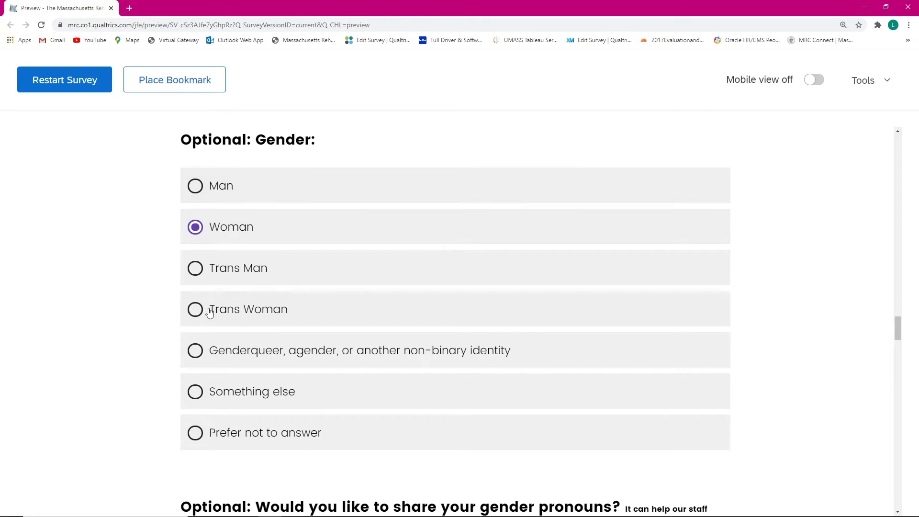
{"action": "scroll", "coordinate": [209, 316], "scroll_direction": "down", "scroll_amount": 5}
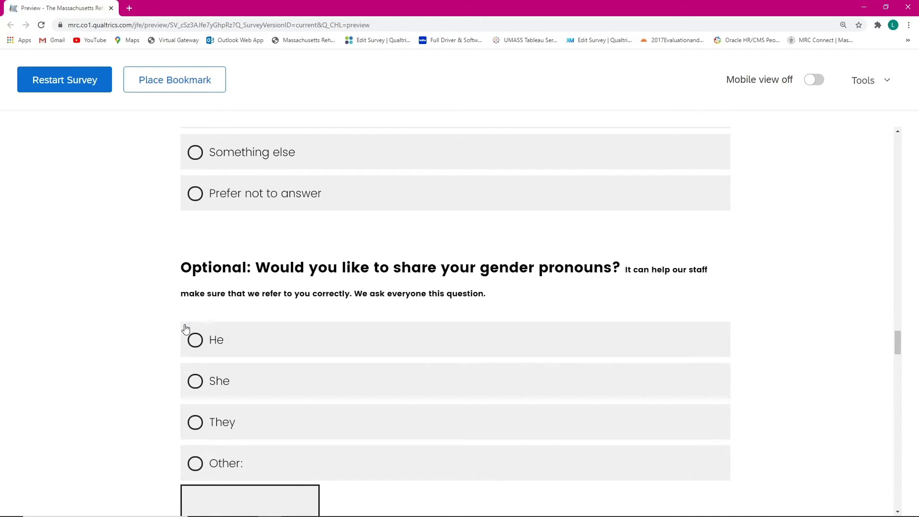
{"action": "scroll", "coordinate": [185, 335], "scroll_direction": "down", "scroll_amount": 1}
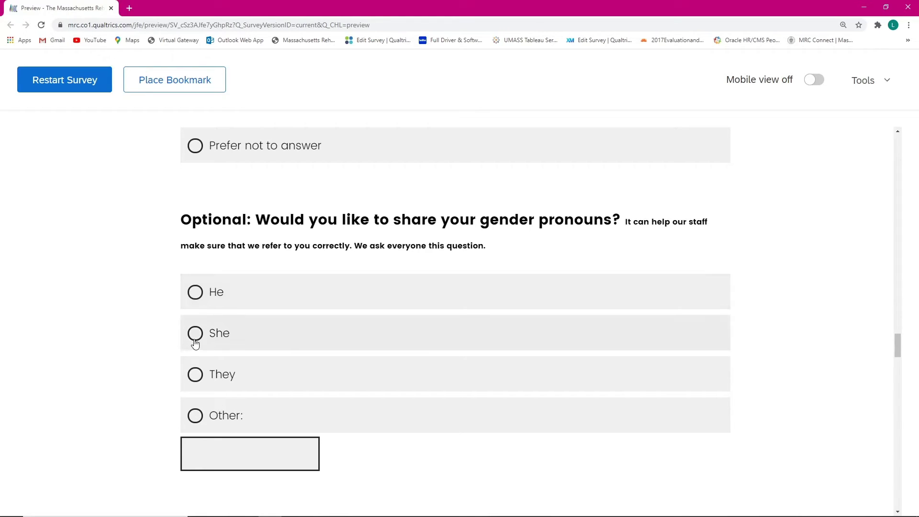
{"action": "left_click", "coordinate": [247, 338]}
{"action": "scroll", "coordinate": [247, 338], "scroll_direction": "down", "scroll_amount": 8}
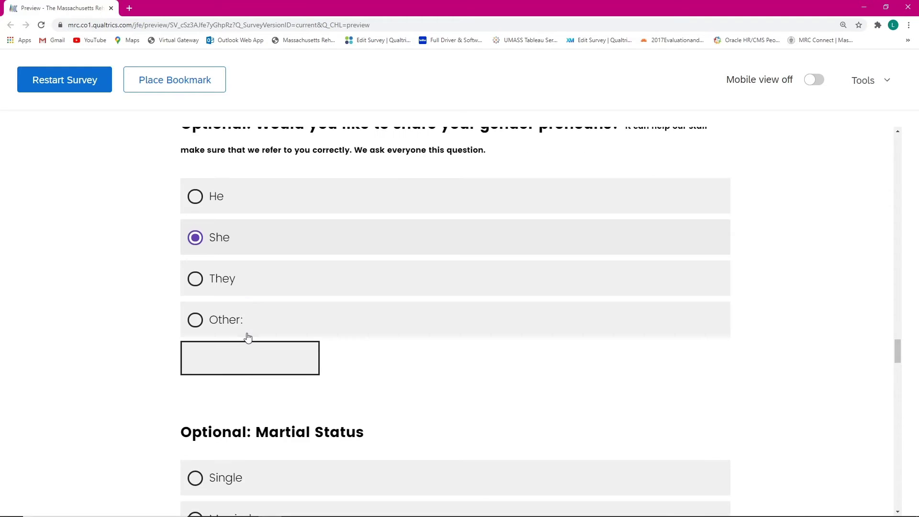
{"action": "scroll", "coordinate": [247, 339], "scroll_direction": "up", "scroll_amount": 1}
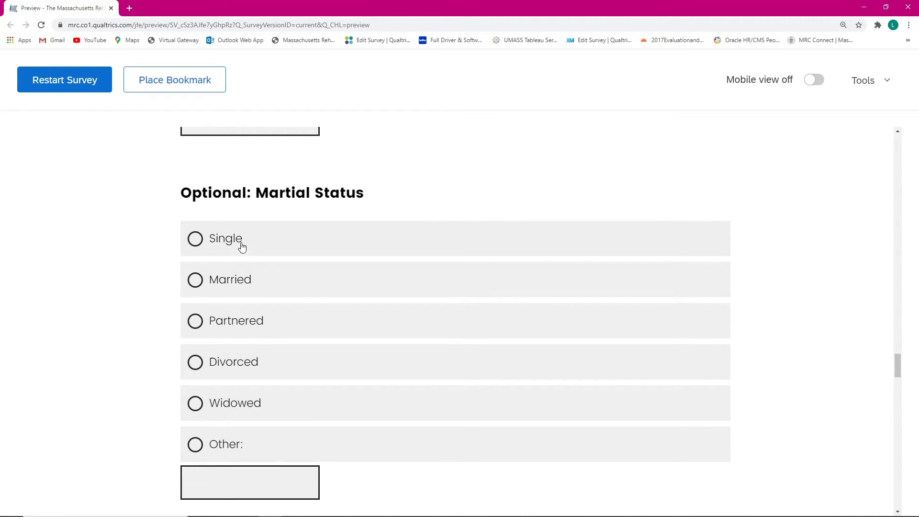
{"action": "left_click", "coordinate": [285, 332]}
{"action": "scroll", "coordinate": [146, 256], "scroll_direction": "down", "scroll_amount": 3}
{"action": "scroll", "coordinate": [148, 260], "scroll_direction": "down", "scroll_amount": 3}
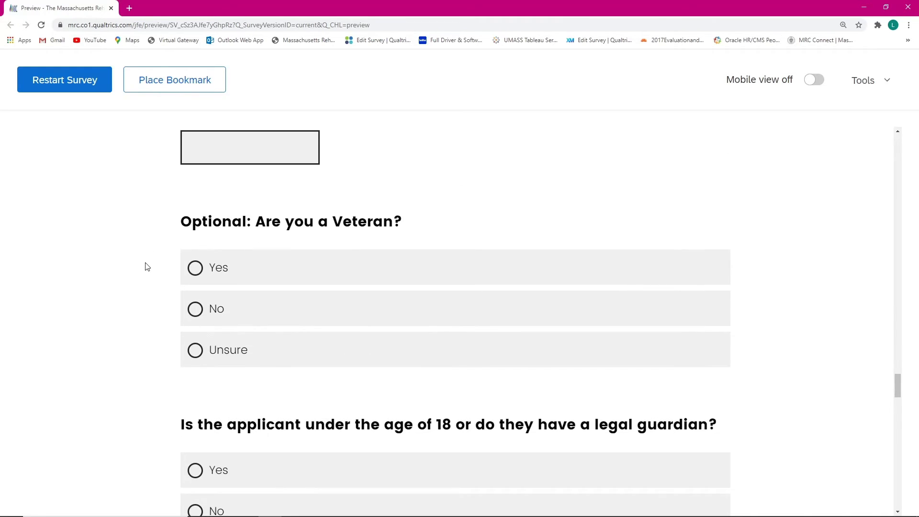
{"action": "scroll", "coordinate": [276, 230], "scroll_direction": "down", "scroll_amount": 1}
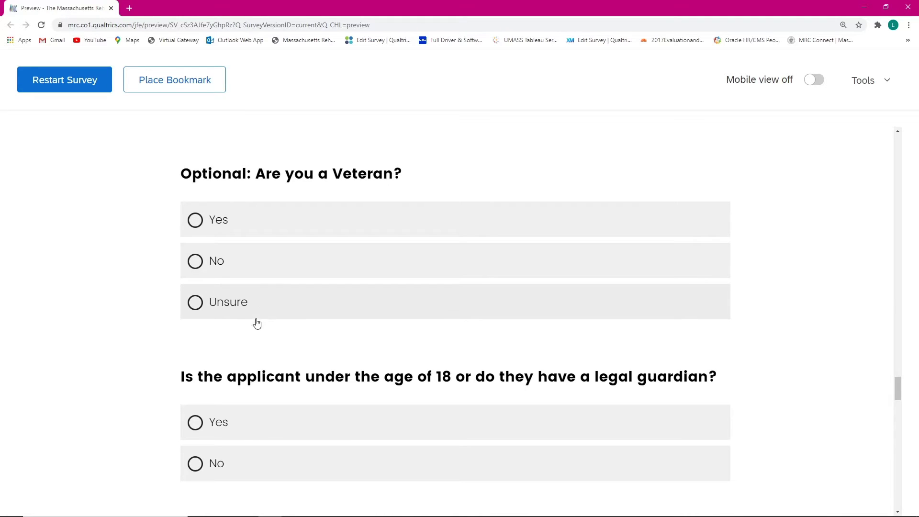
Step: Answer No to both the Veteran question and the under-18 / legal guardian question
{"action": "left_click", "coordinate": [197, 266]}
{"action": "scroll", "coordinate": [106, 301], "scroll_direction": "down", "scroll_amount": 3}
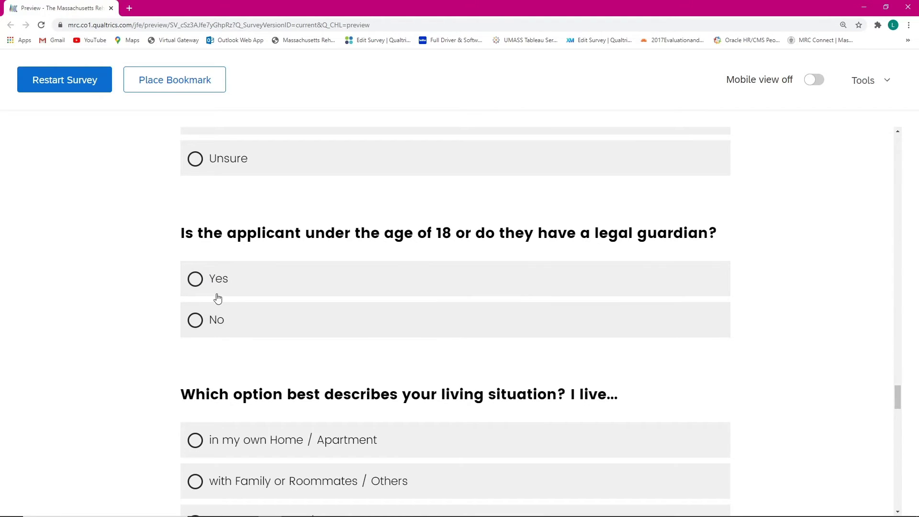
{"action": "scroll", "coordinate": [220, 289], "scroll_direction": "down", "scroll_amount": 4}
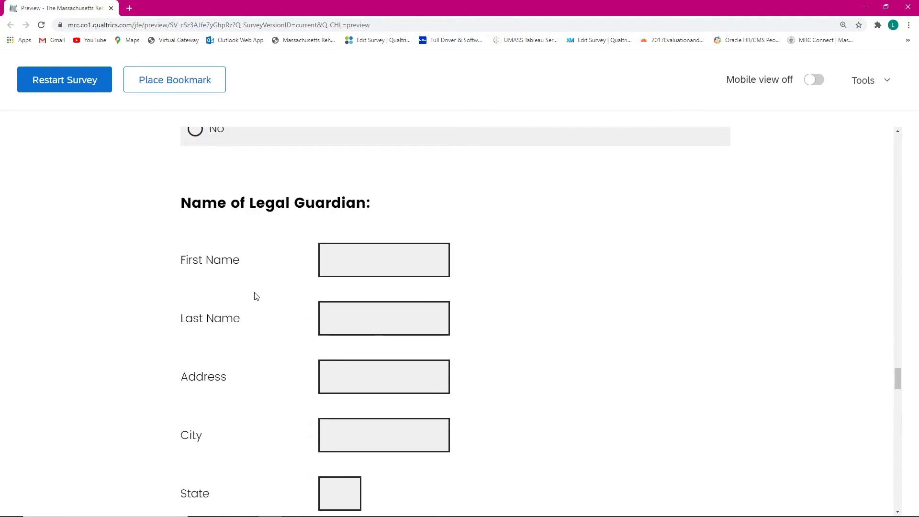
{"action": "scroll", "coordinate": [300, 242], "scroll_direction": "down", "scroll_amount": 8}
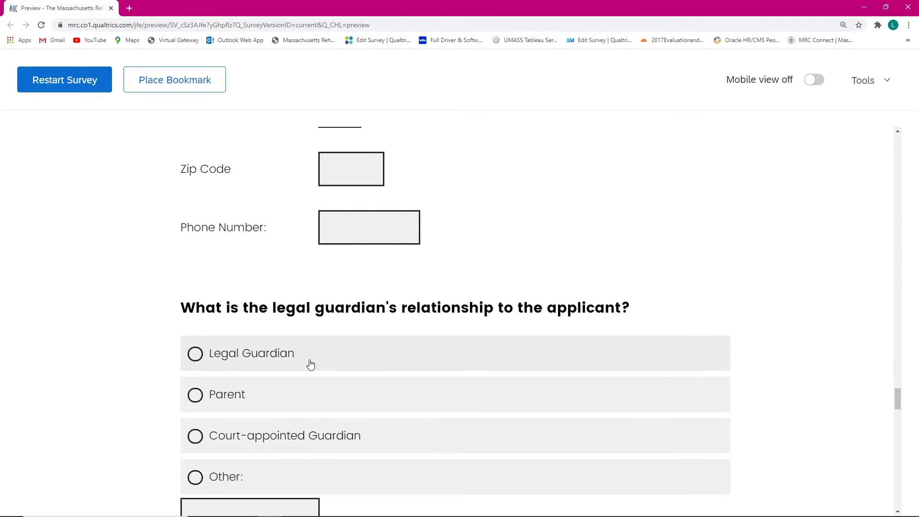
{"action": "scroll", "coordinate": [307, 361], "scroll_direction": "up", "scroll_amount": 4}
{"action": "scroll", "coordinate": [308, 365], "scroll_direction": "up", "scroll_amount": 6}
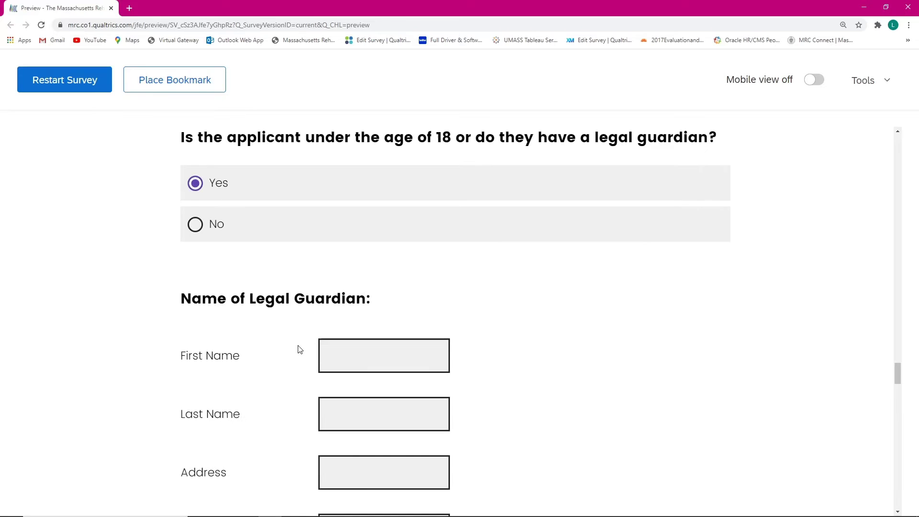
{"action": "left_click", "coordinate": [250, 240]}
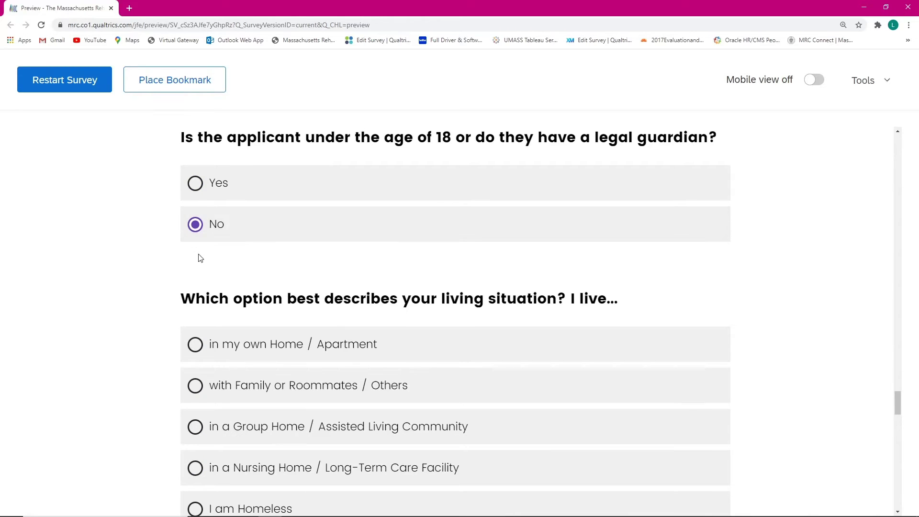
Step: Answer that the applicant lives in their own Home / Apartment
{"action": "scroll", "coordinate": [200, 258], "scroll_direction": "down", "scroll_amount": 9}
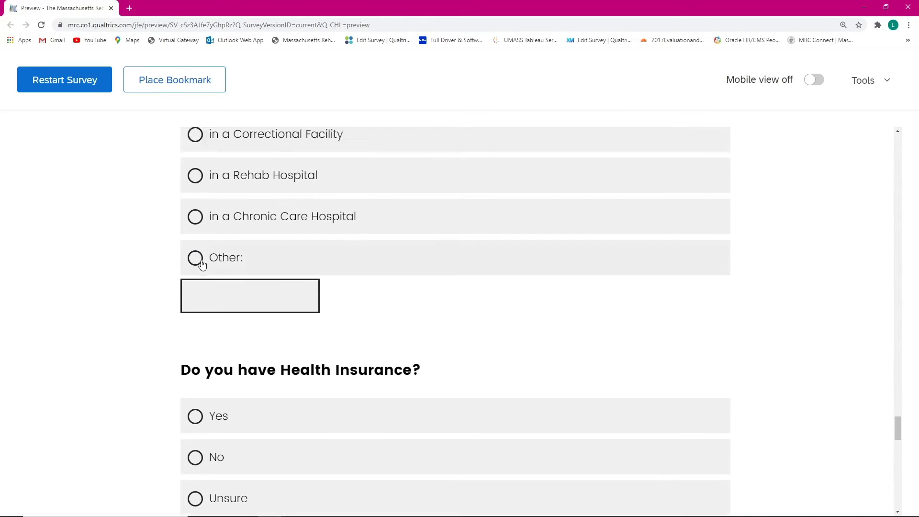
{"action": "scroll", "coordinate": [202, 265], "scroll_direction": "up", "scroll_amount": 7}
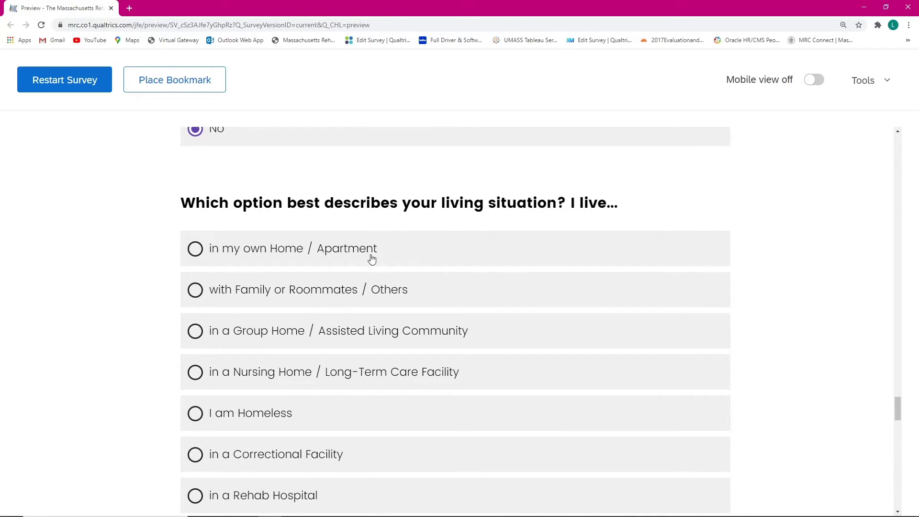
{"action": "scroll", "coordinate": [201, 258], "scroll_direction": "down", "scroll_amount": 1}
{"action": "scroll", "coordinate": [191, 257], "scroll_direction": "up", "scroll_amount": 1}
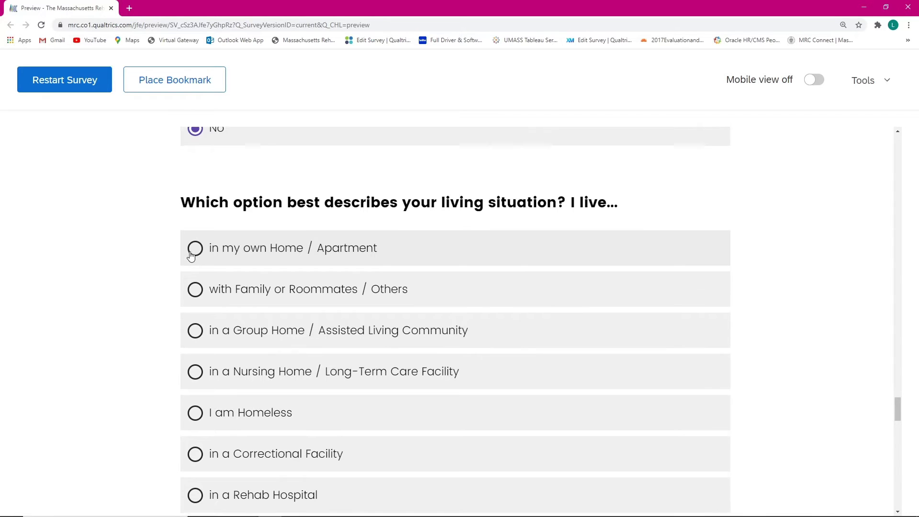
{"action": "left_click", "coordinate": [193, 249]}
Step: Answer Yes to health insurance and choose MassHealth / Medicaid as the provider
{"action": "scroll", "coordinate": [191, 256], "scroll_direction": "down", "scroll_amount": 8}
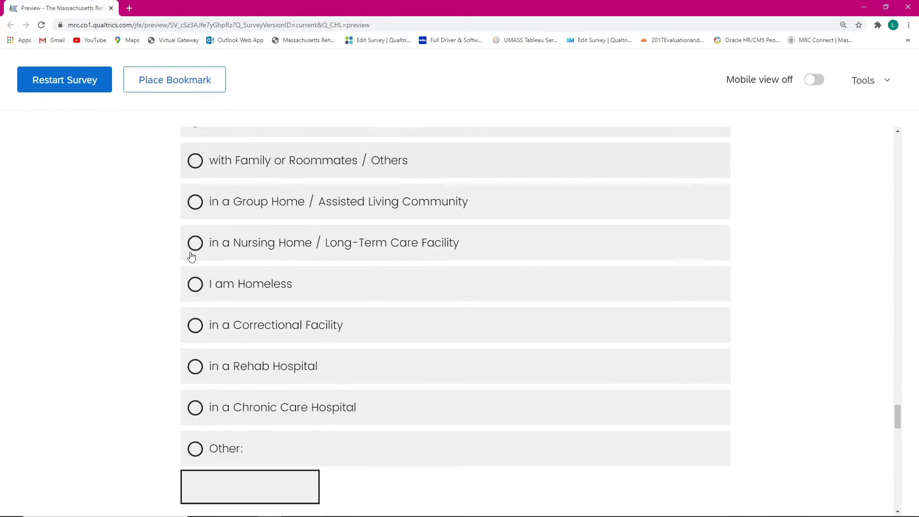
{"action": "scroll", "coordinate": [195, 258], "scroll_direction": "down", "scroll_amount": 1}
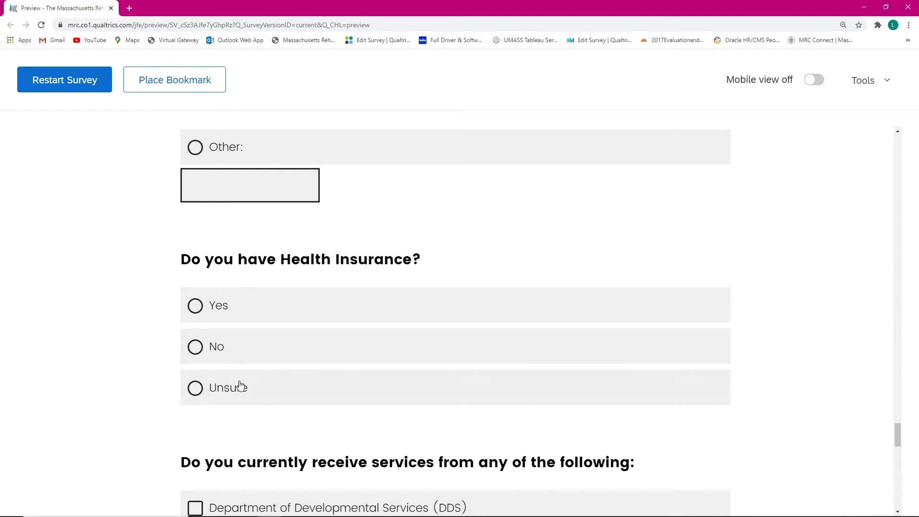
{"action": "left_click", "coordinate": [233, 314]}
{"action": "scroll", "coordinate": [220, 334], "scroll_direction": "down", "scroll_amount": 4}
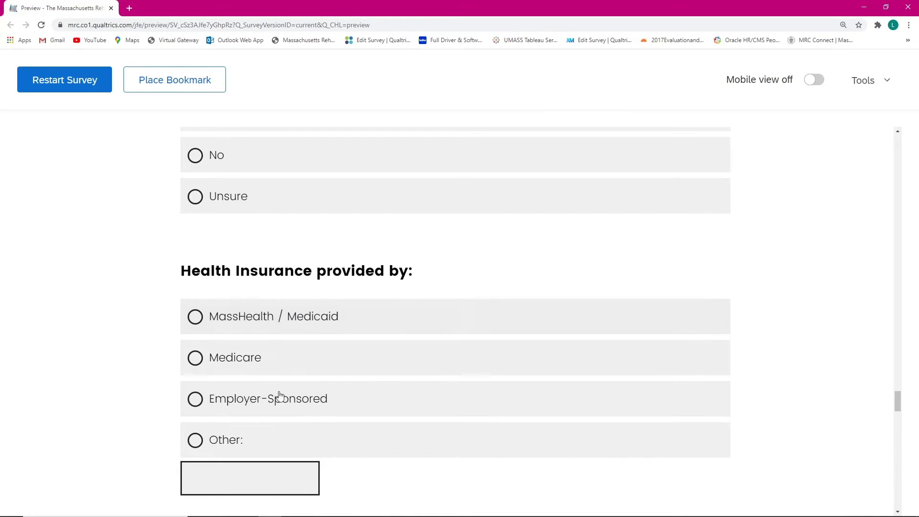
{"action": "left_click", "coordinate": [237, 454]}
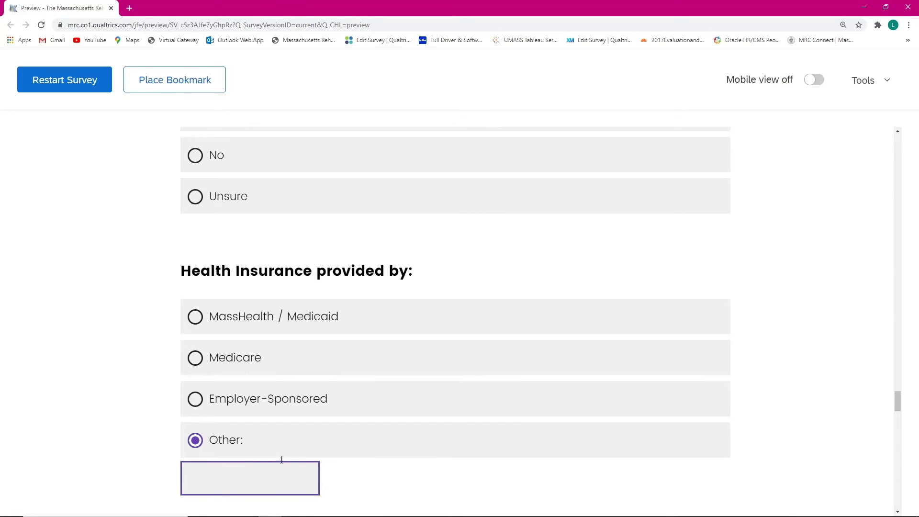
{"action": "left_click", "coordinate": [251, 324]}
Step: Answer Unsure to the Medicaid / Medicare programs question
{"action": "scroll", "coordinate": [250, 328], "scroll_direction": "down", "scroll_amount": 3}
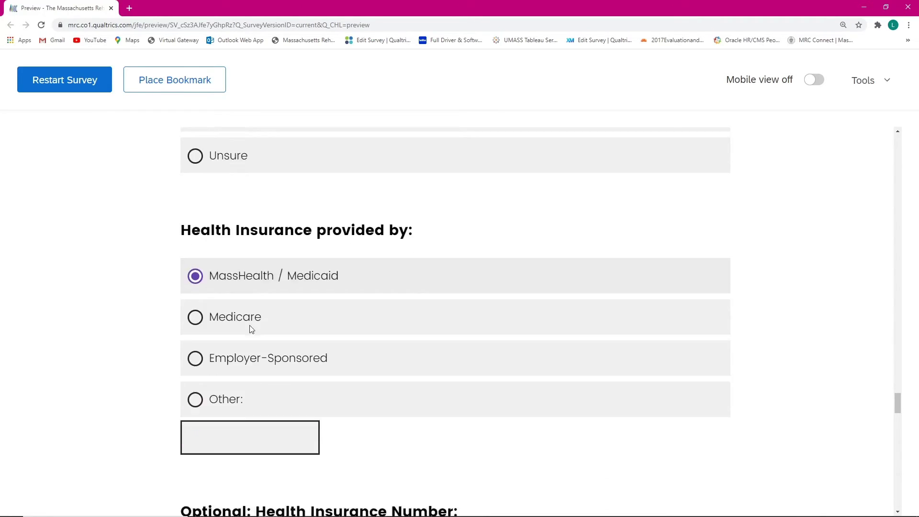
{"action": "scroll", "coordinate": [248, 340], "scroll_direction": "down", "scroll_amount": 2}
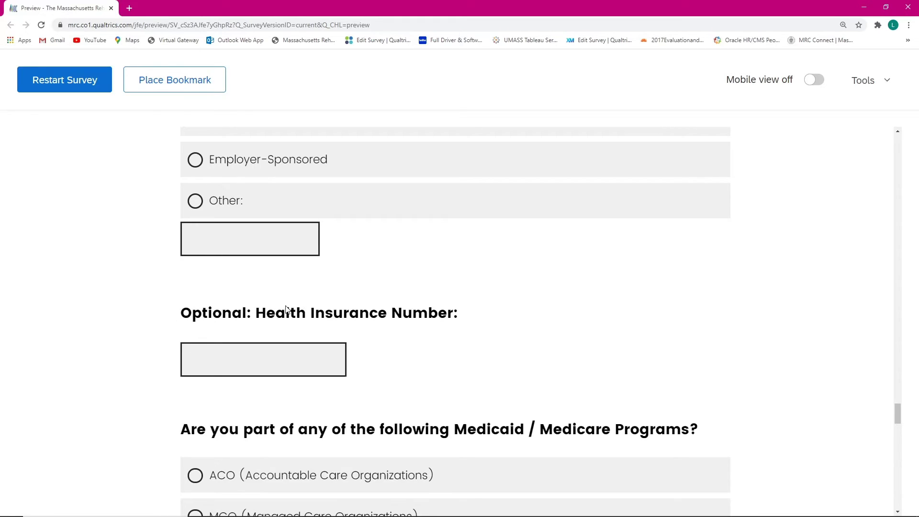
{"action": "scroll", "coordinate": [285, 312], "scroll_direction": "down", "scroll_amount": 1}
{"action": "scroll", "coordinate": [433, 282], "scroll_direction": "down", "scroll_amount": 1}
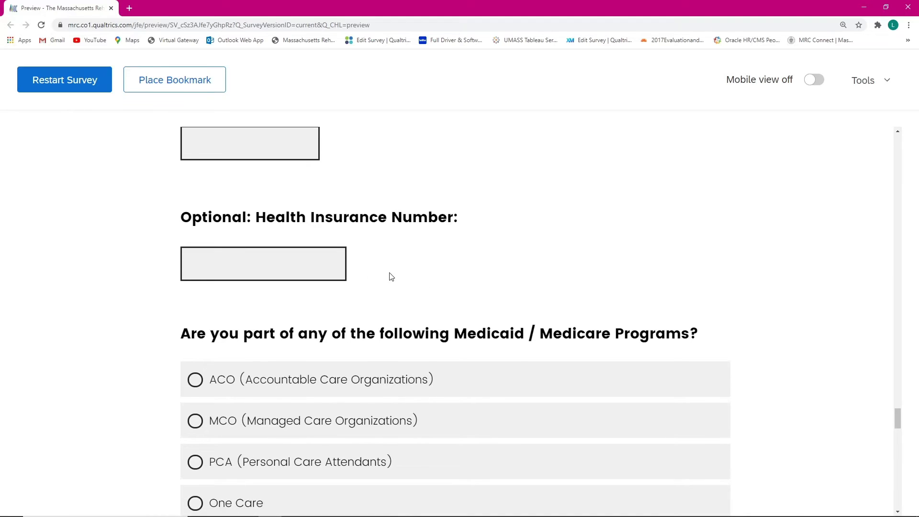
{"action": "scroll", "coordinate": [369, 277], "scroll_direction": "down", "scroll_amount": 2}
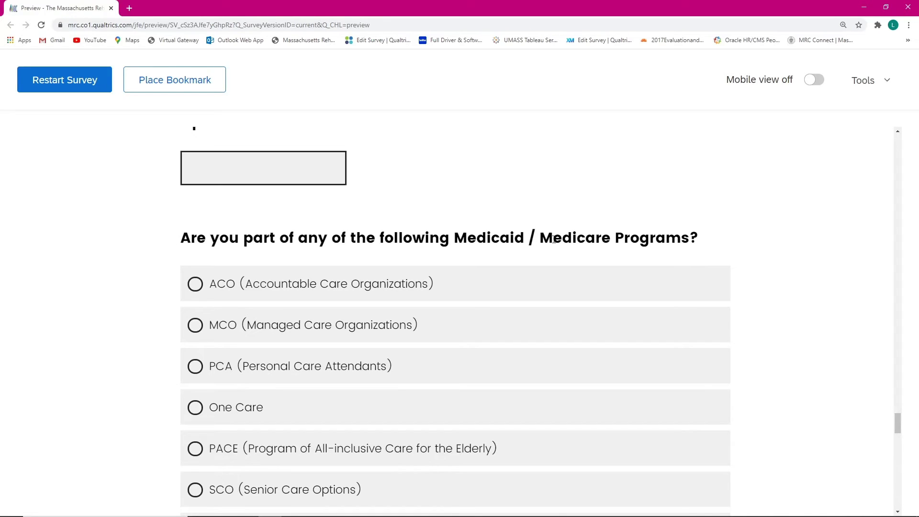
{"action": "scroll", "coordinate": [535, 261], "scroll_direction": "down", "scroll_amount": 3}
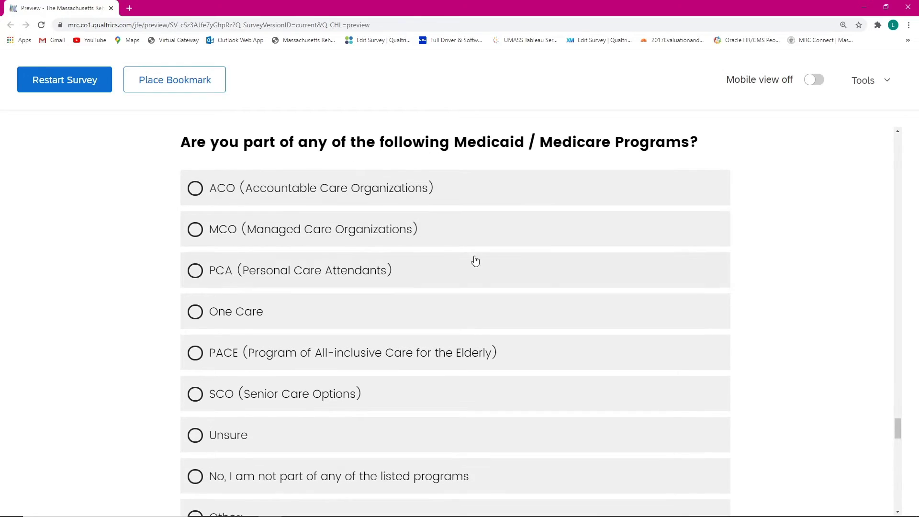
{"action": "scroll", "coordinate": [311, 199], "scroll_direction": "down", "scroll_amount": 1}
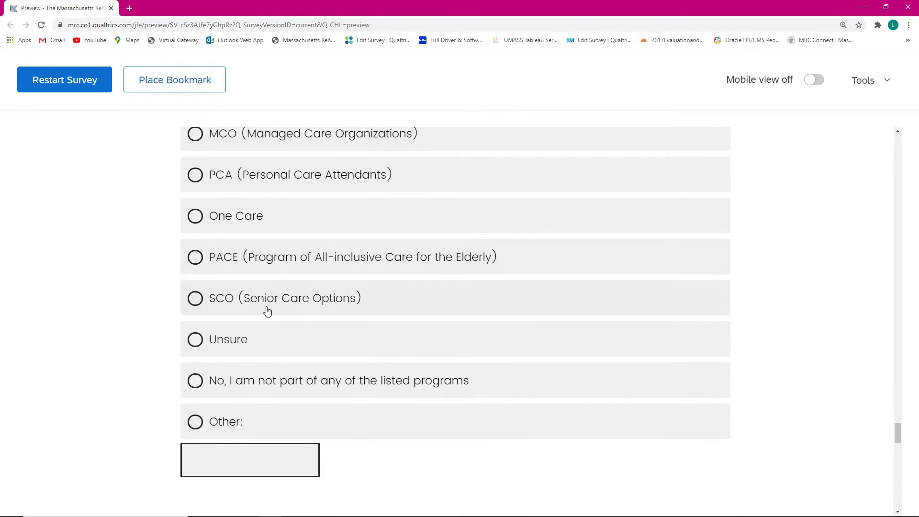
{"action": "left_click", "coordinate": [218, 347]}
{"action": "scroll", "coordinate": [272, 244], "scroll_direction": "down", "scroll_amount": 1}
{"action": "scroll", "coordinate": [271, 245], "scroll_direction": "down", "scroll_amount": 6}
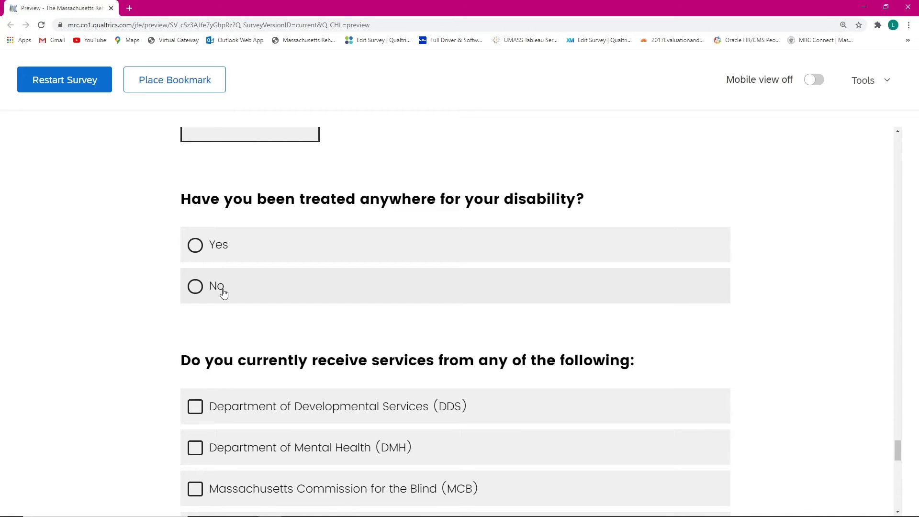
Step: Answer Yes to disability treatment and autofill the doctor's name from saved entries
{"action": "left_click", "coordinate": [218, 244]}
{"action": "scroll", "coordinate": [292, 259], "scroll_direction": "down", "scroll_amount": 1}
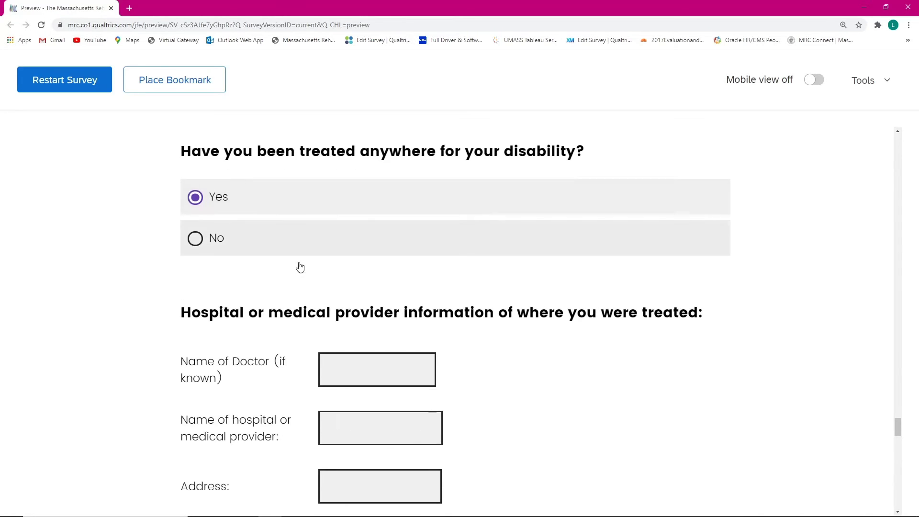
{"action": "left_click", "coordinate": [349, 374]}
{"action": "left_click", "coordinate": [358, 406]}
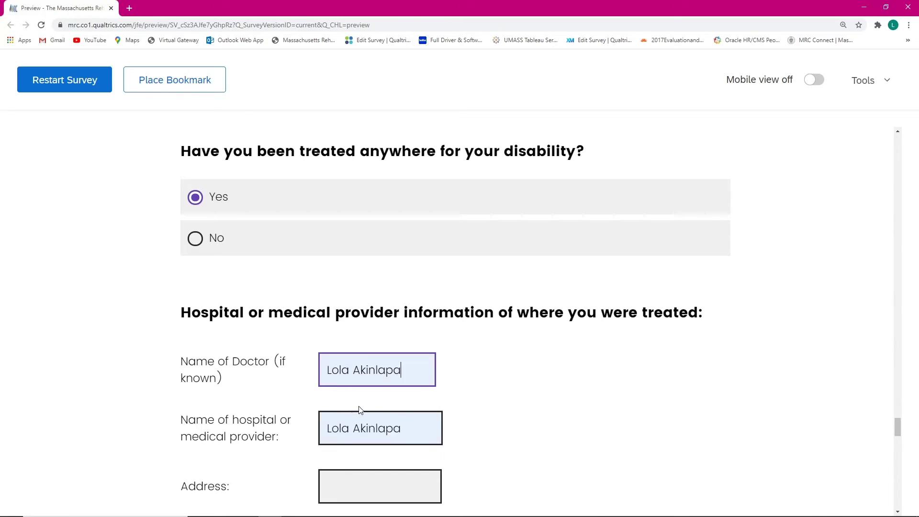
Step: Replace the wrongly autofilled hospital name with 'Rhode Island Hospital'
{"action": "scroll", "coordinate": [422, 426], "scroll_direction": "down", "scroll_amount": 2}
{"action": "left_click_drag", "start_coordinate": [426, 335], "coordinate": [318, 337]}
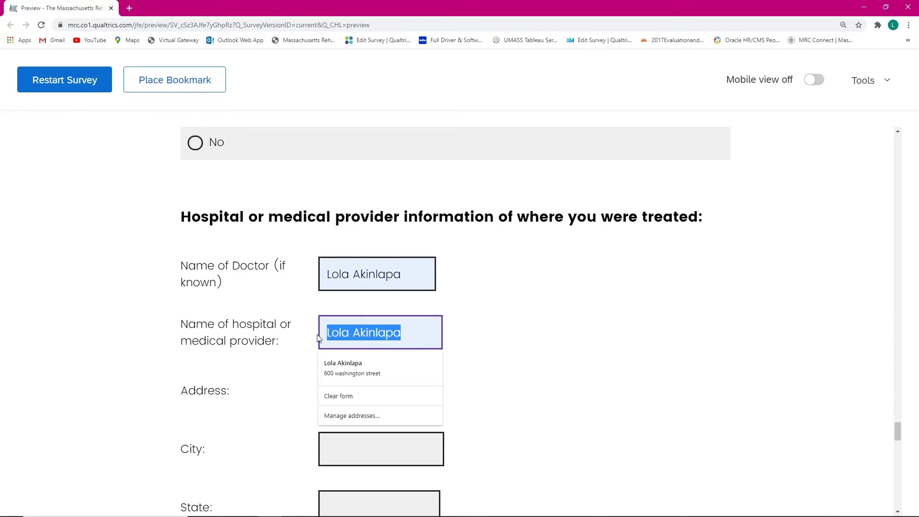
{"action": "key", "text": "BackSpace"}
{"action": "type", "text": "Rho"}
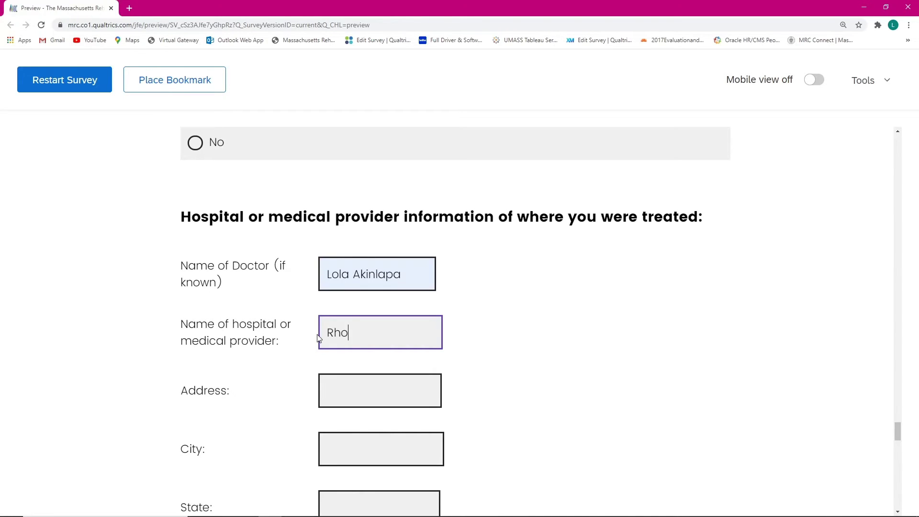
{"action": "type", "text": "de Island"}
{"action": "type", "text": " Hop"}
{"action": "type", "text": "ista"}
{"action": "key", "text": "BackSpace"}
{"action": "type", "text": "al"}
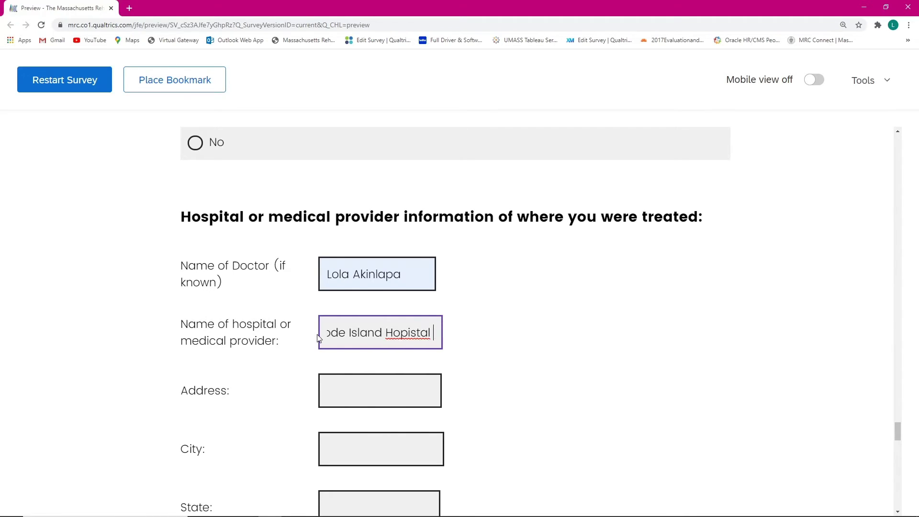
{"action": "key", "text": "BackSpace"}
{"action": "key", "text": "BackSpace"}
{"action": "key", "text": "BackSpace"}
{"action": "key", "text": "BackSpace"}
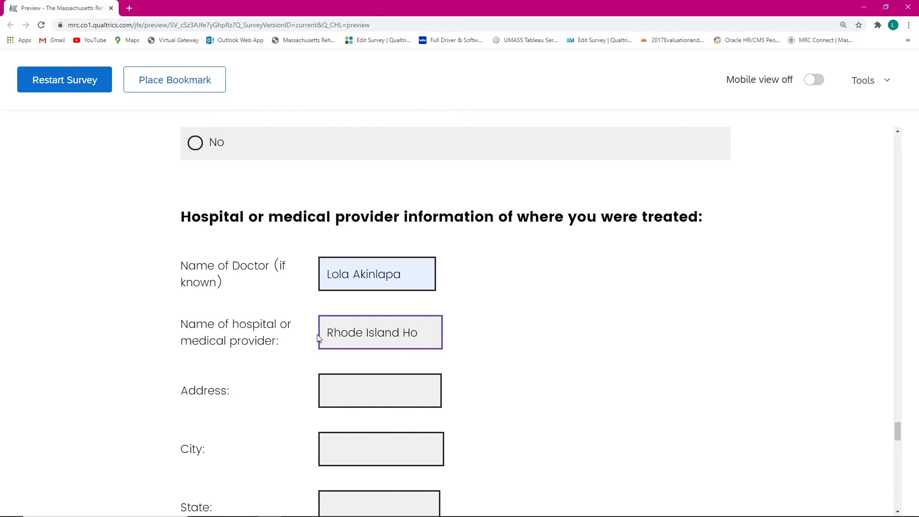
{"action": "type", "text": "ital"}
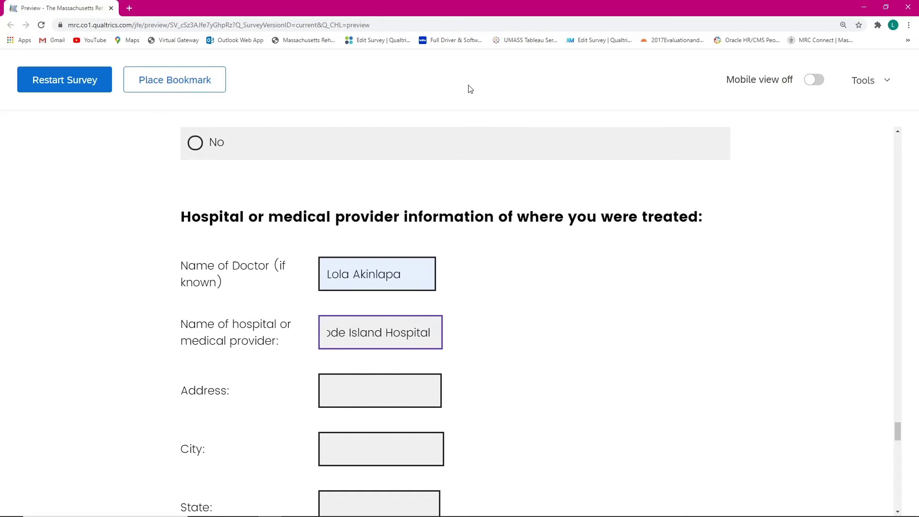
Step: Autofill the provider's address, city and state, enter its phone number, and correct the zip code
{"action": "left_click", "coordinate": [366, 390]}
{"action": "left_click", "coordinate": [378, 427]}
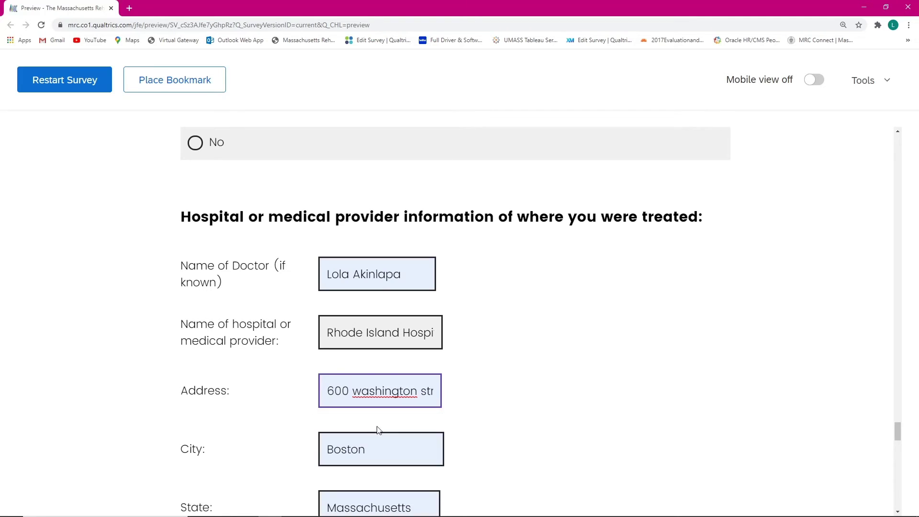
{"action": "scroll", "coordinate": [526, 397], "scroll_direction": "down", "scroll_amount": 5}
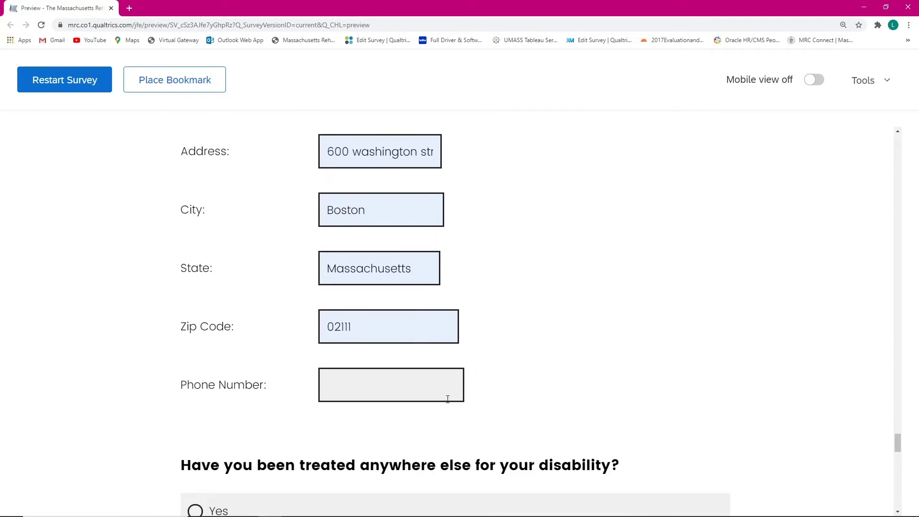
{"action": "left_click", "coordinate": [398, 382]}
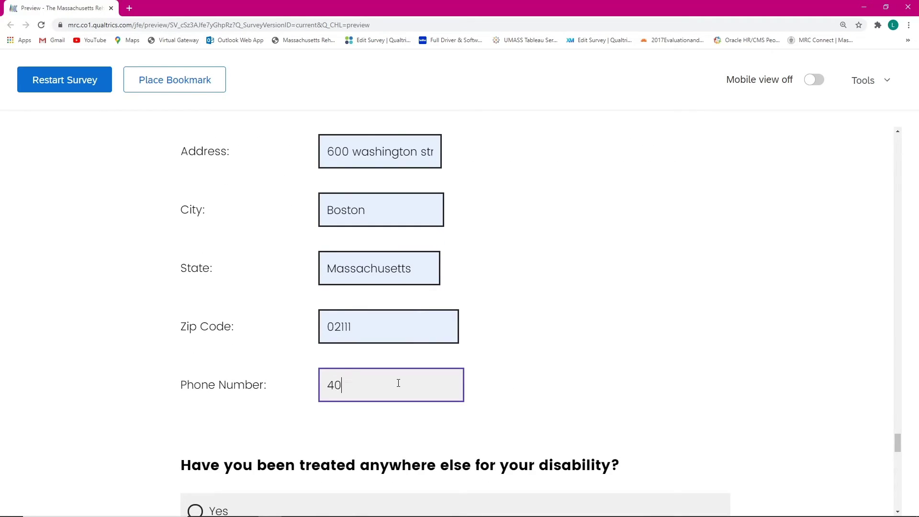
{"action": "type", "text": "401-999-9999"}
{"action": "left_click", "coordinate": [388, 314]}
{"action": "key", "text": "ctrl+a"}
{"action": "type", "text": "0290"}
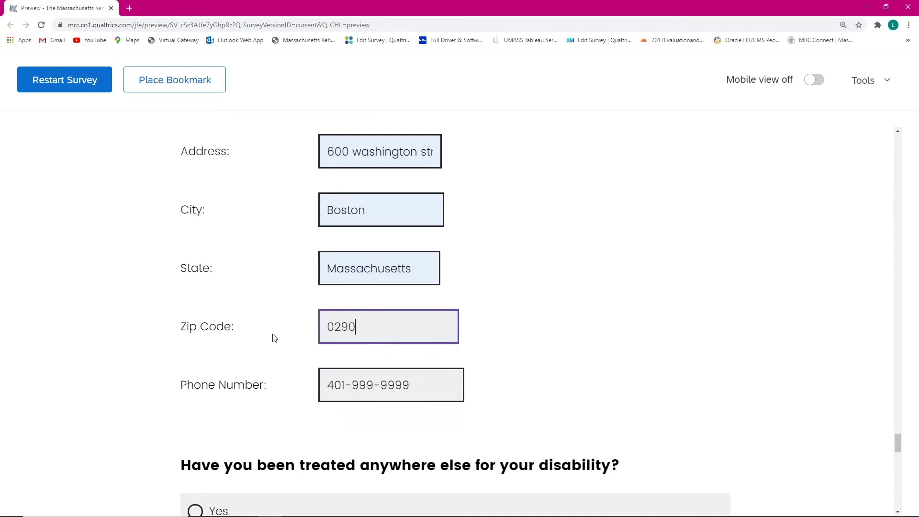
{"action": "left_click", "coordinate": [225, 309]}
{"action": "scroll", "coordinate": [269, 304], "scroll_direction": "down", "scroll_amount": 4}
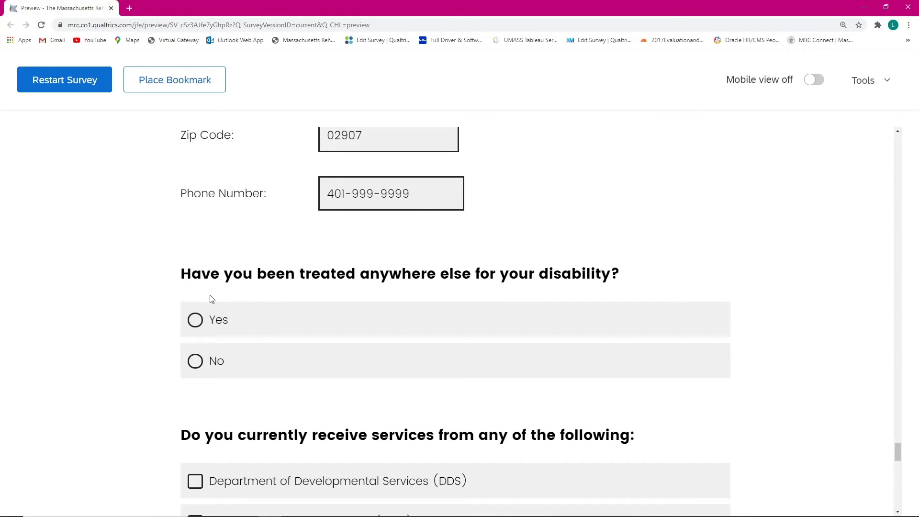
Step: Try Yes for being treated elsewhere to see the extra provider fields, then answer No
{"action": "scroll", "coordinate": [195, 310], "scroll_direction": "down", "scroll_amount": 1}
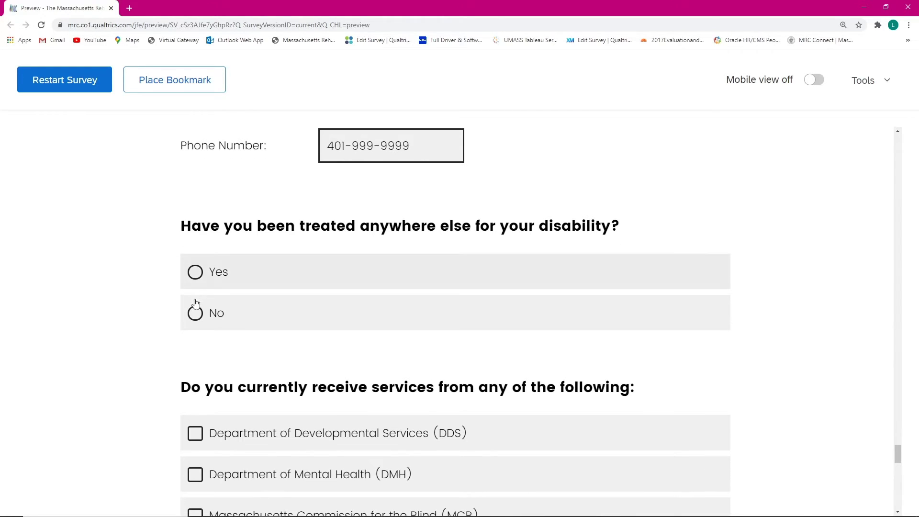
{"action": "scroll", "coordinate": [205, 318], "scroll_direction": "up", "scroll_amount": 10}
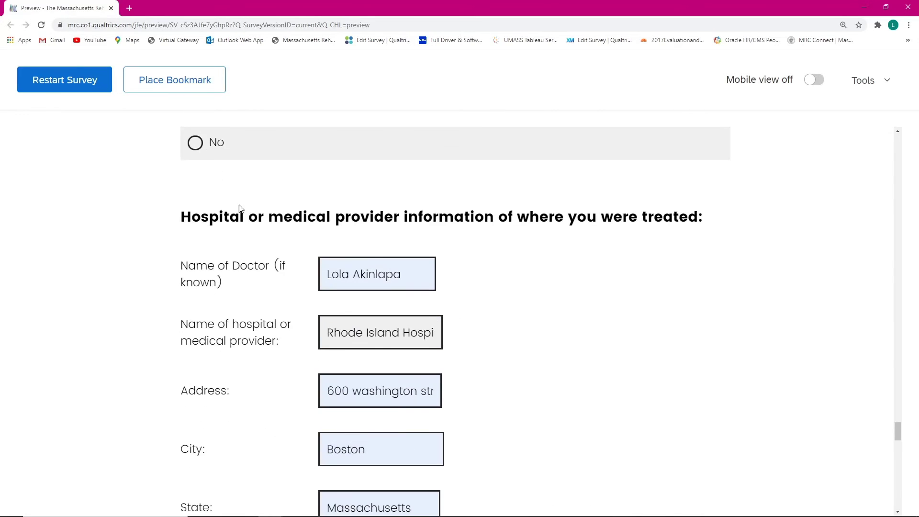
{"action": "scroll", "coordinate": [369, 266], "scroll_direction": "down", "scroll_amount": 9}
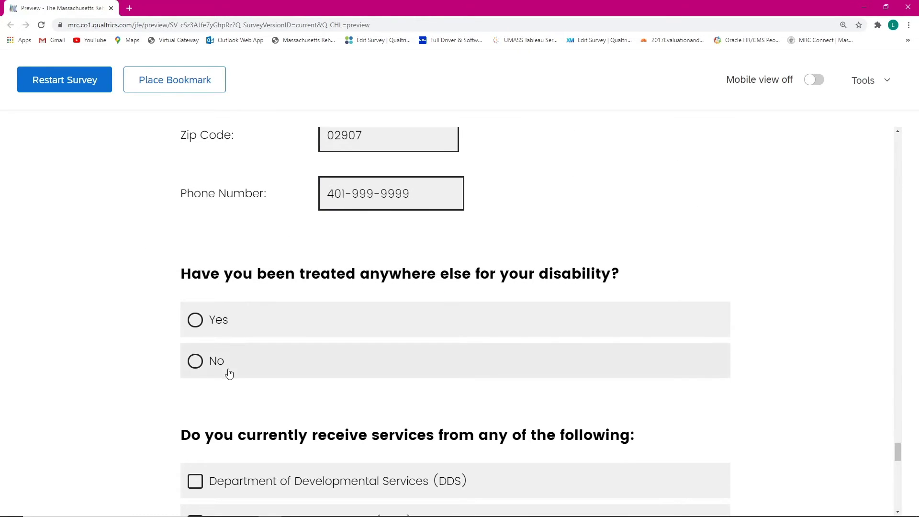
{"action": "left_click", "coordinate": [220, 328]}
{"action": "scroll", "coordinate": [368, 354], "scroll_direction": "down", "scroll_amount": 2}
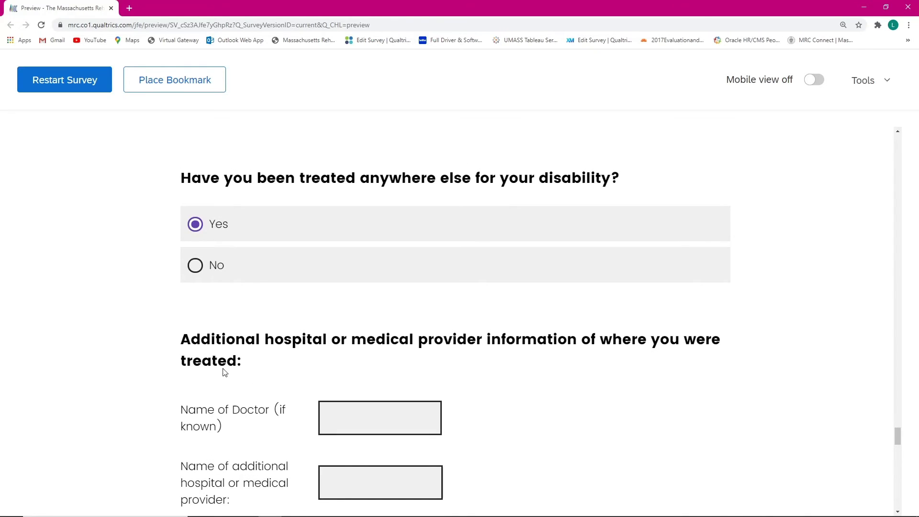
{"action": "left_click", "coordinate": [200, 270]}
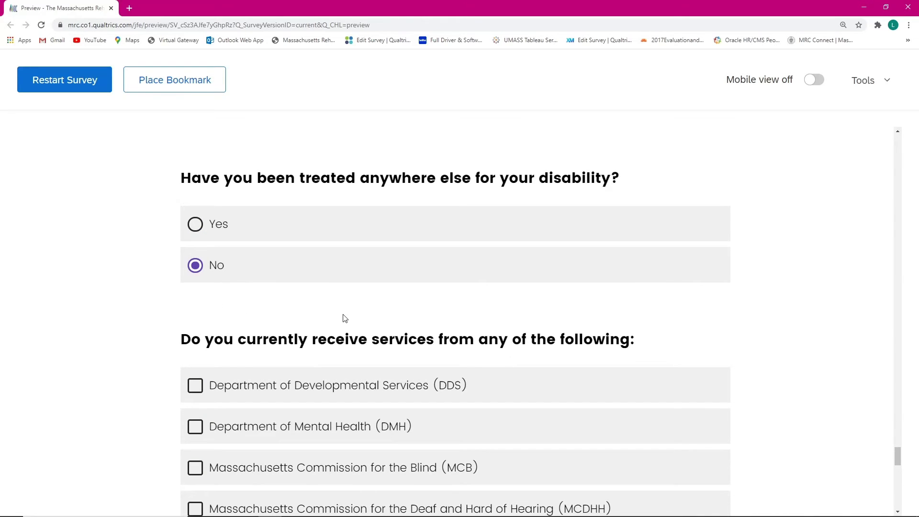
Step: Check DMH and DDS in the currently received services checklist
{"action": "scroll", "coordinate": [345, 318], "scroll_direction": "down", "scroll_amount": 1}
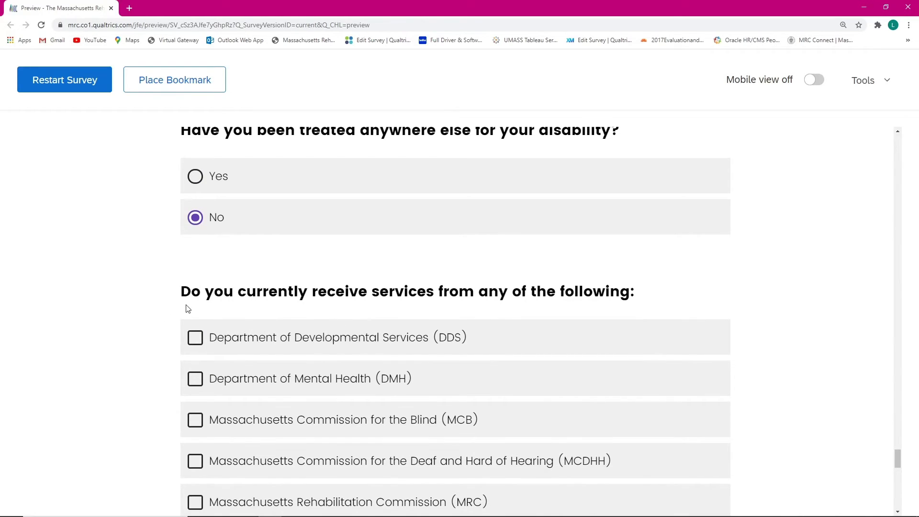
{"action": "scroll", "coordinate": [235, 297], "scroll_direction": "down", "scroll_amount": 2}
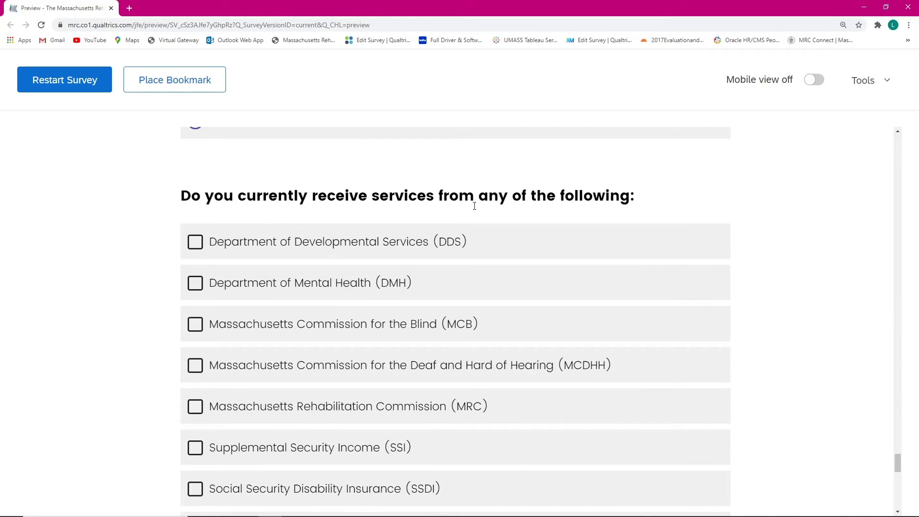
{"action": "scroll", "coordinate": [277, 240], "scroll_direction": "down", "scroll_amount": 5}
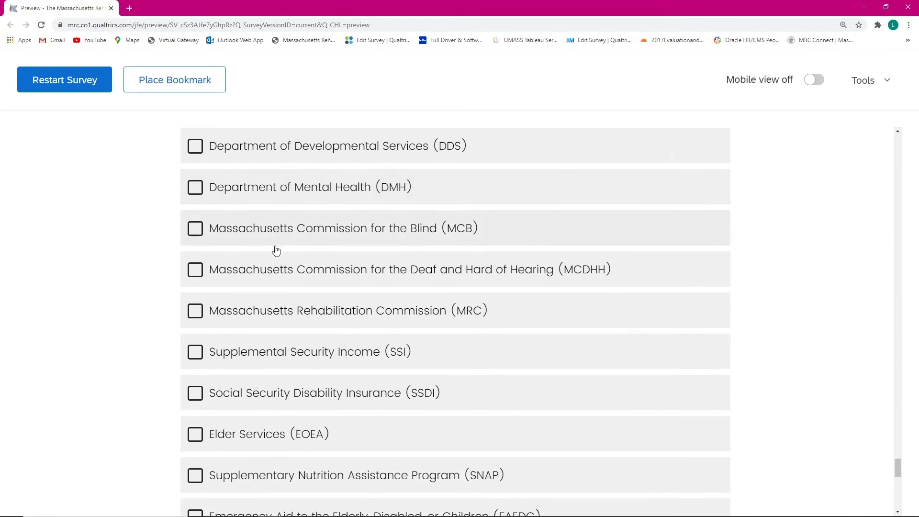
{"action": "scroll", "coordinate": [269, 290], "scroll_direction": "down", "scroll_amount": 4}
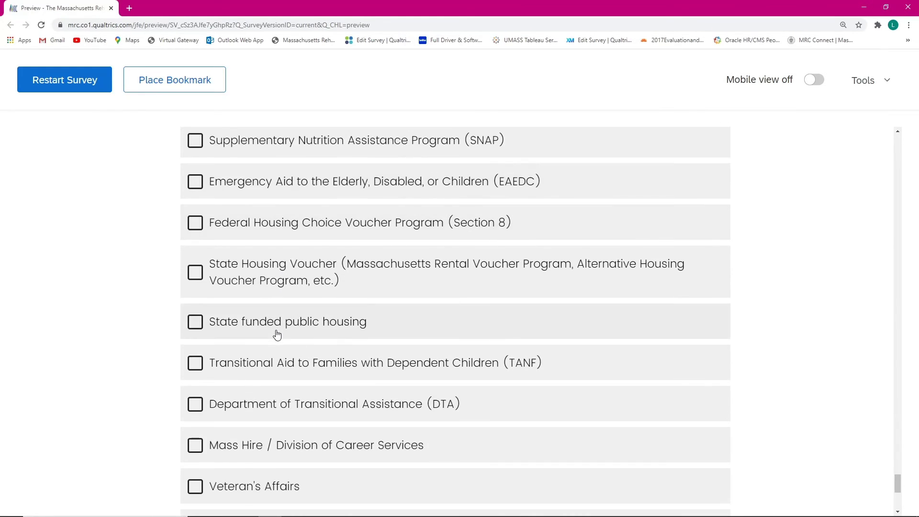
{"action": "scroll", "coordinate": [277, 333], "scroll_direction": "up", "scroll_amount": 2}
{"action": "scroll", "coordinate": [277, 334], "scroll_direction": "up", "scroll_amount": 5}
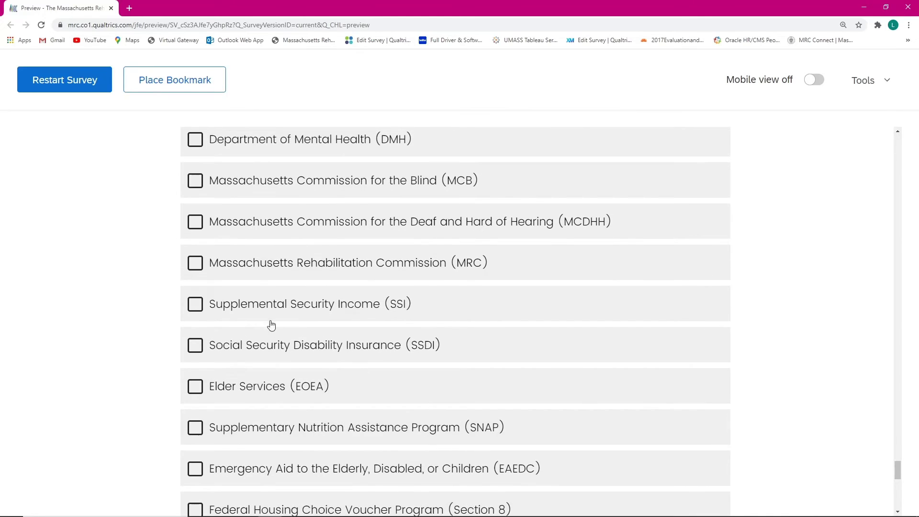
{"action": "scroll", "coordinate": [270, 319], "scroll_direction": "up", "scroll_amount": 1}
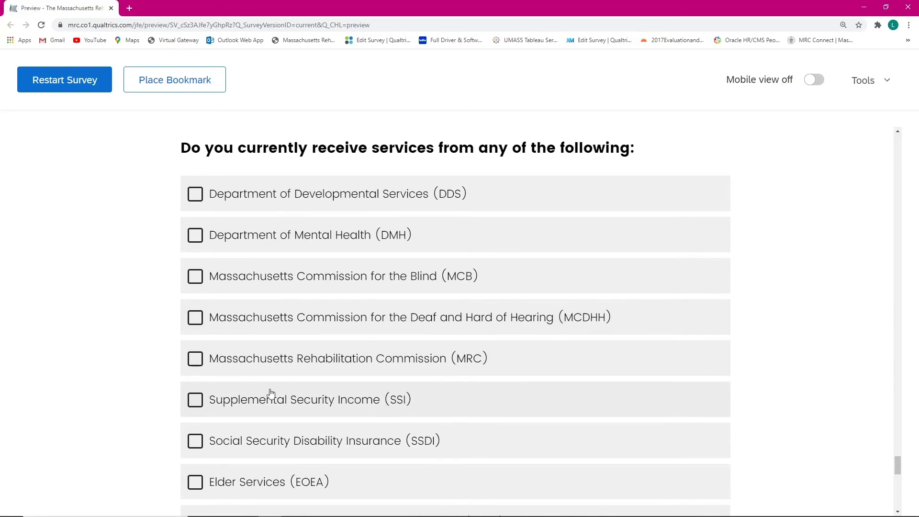
{"action": "scroll", "coordinate": [236, 399], "scroll_direction": "down", "scroll_amount": 1}
{"action": "scroll", "coordinate": [302, 349], "scroll_direction": "down", "scroll_amount": 2}
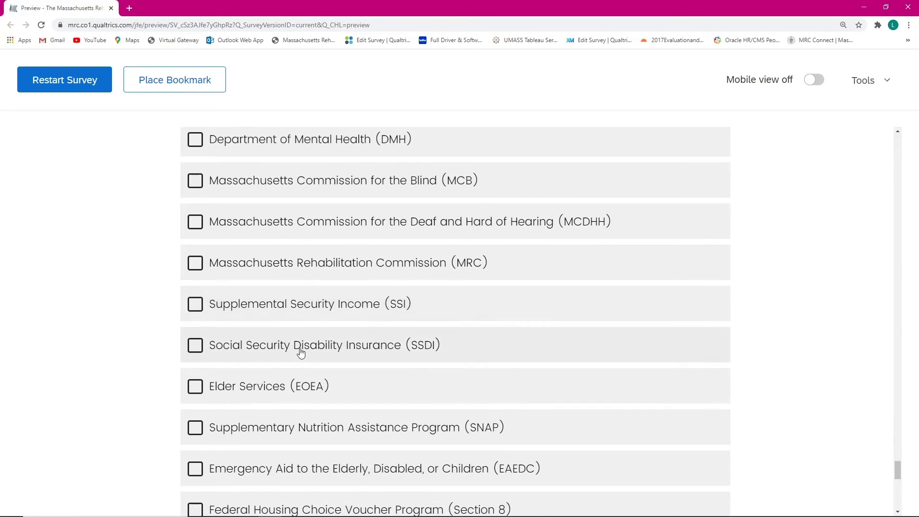
{"action": "scroll", "coordinate": [305, 355], "scroll_direction": "down", "scroll_amount": 9}
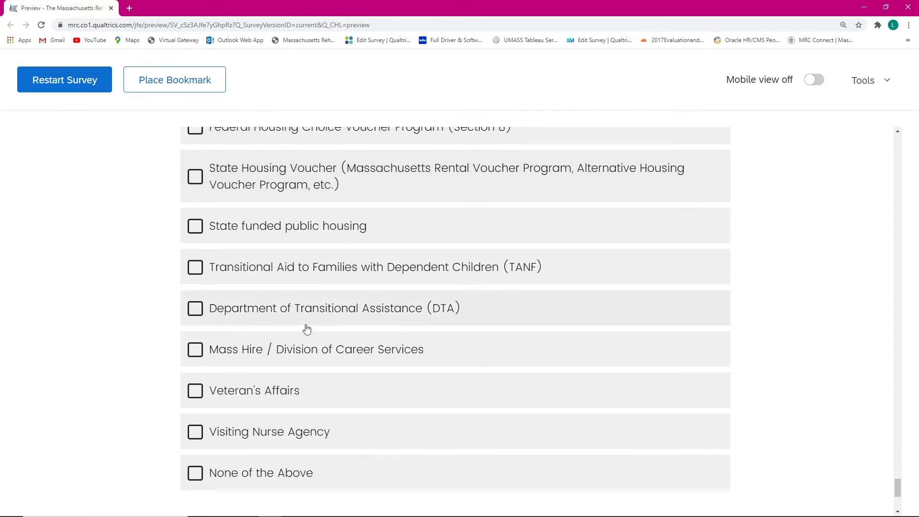
{"action": "scroll", "coordinate": [306, 328], "scroll_direction": "up", "scroll_amount": 2}
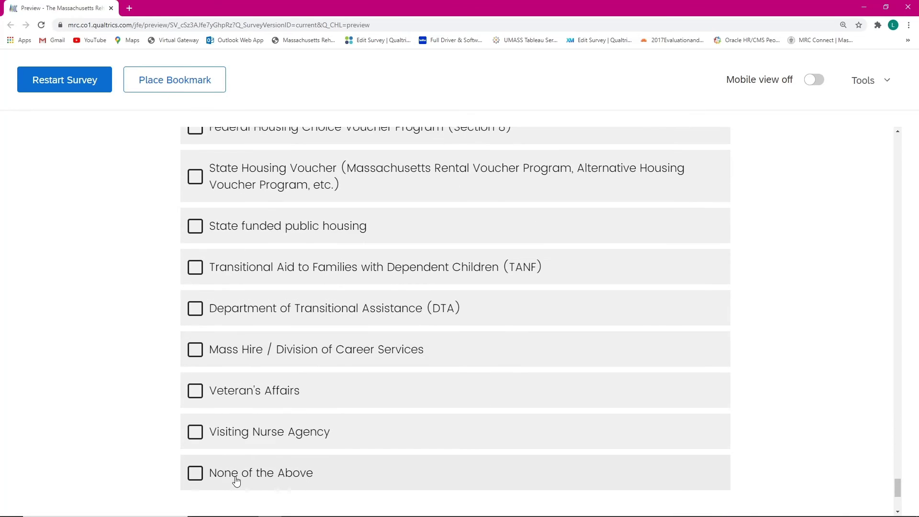
{"action": "scroll", "coordinate": [304, 368], "scroll_direction": "up", "scroll_amount": 10}
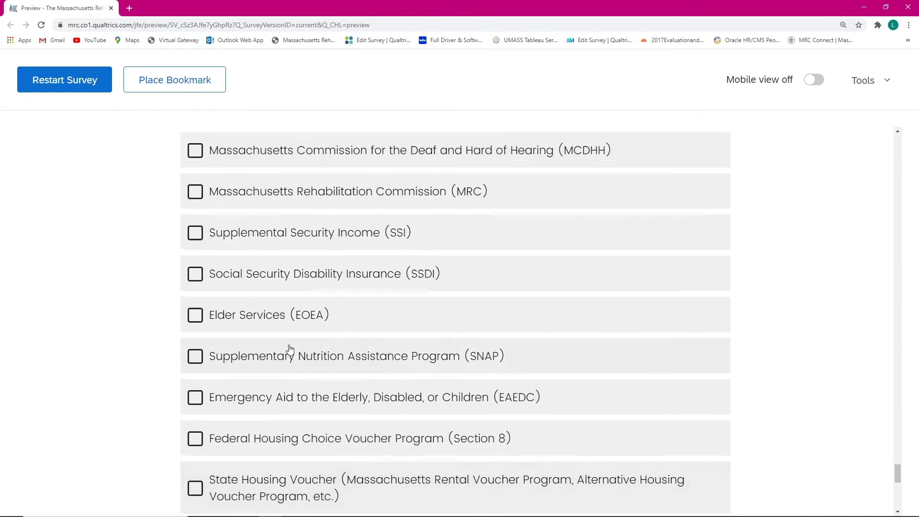
{"action": "scroll", "coordinate": [266, 335], "scroll_direction": "up", "scroll_amount": 2}
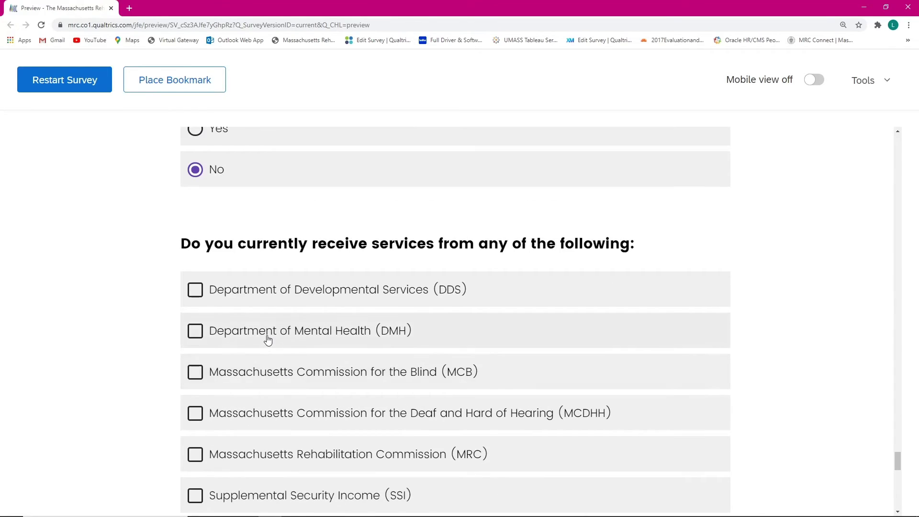
{"action": "left_click", "coordinate": [268, 339]}
{"action": "left_click", "coordinate": [322, 300]}
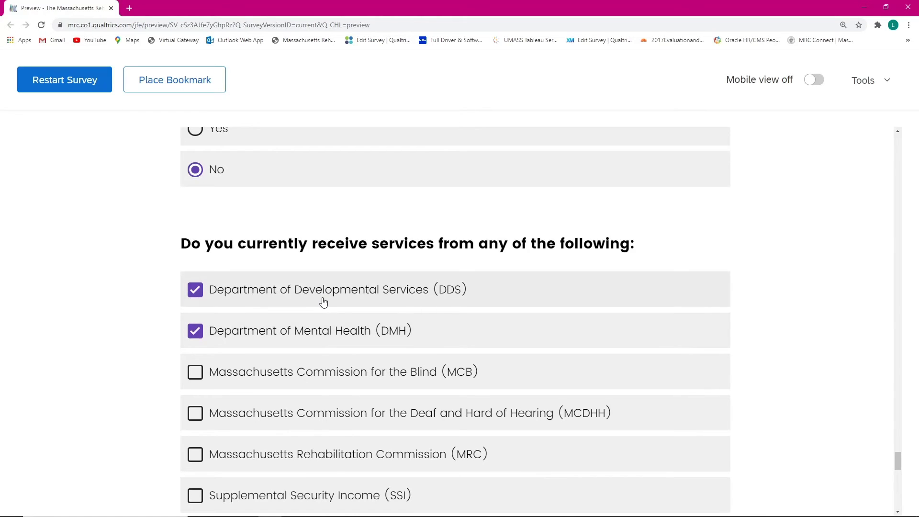
Step: Also check MRC as a currently received service
{"action": "scroll", "coordinate": [339, 352], "scroll_direction": "down", "scroll_amount": 2}
{"action": "scroll", "coordinate": [339, 352], "scroll_direction": "down", "scroll_amount": 2}
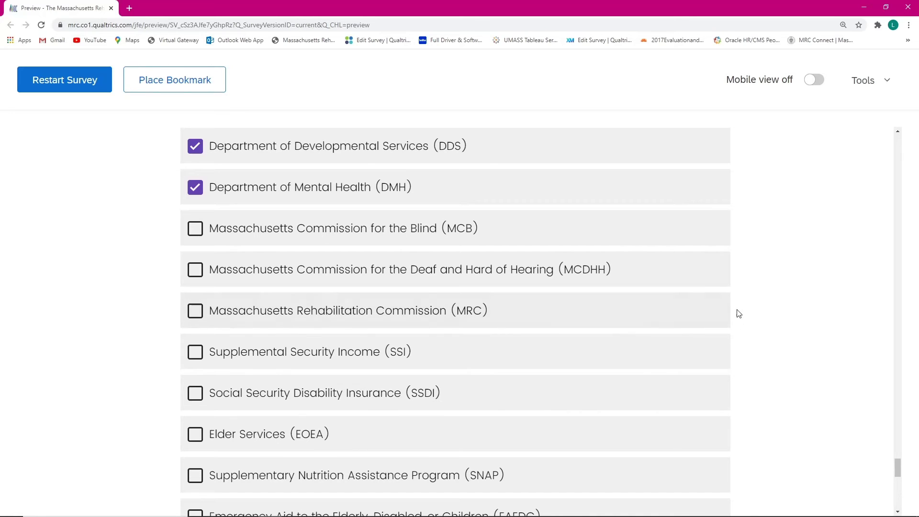
{"action": "left_click", "coordinate": [354, 315]}
{"action": "scroll", "coordinate": [646, 229], "scroll_direction": "down", "scroll_amount": 9}
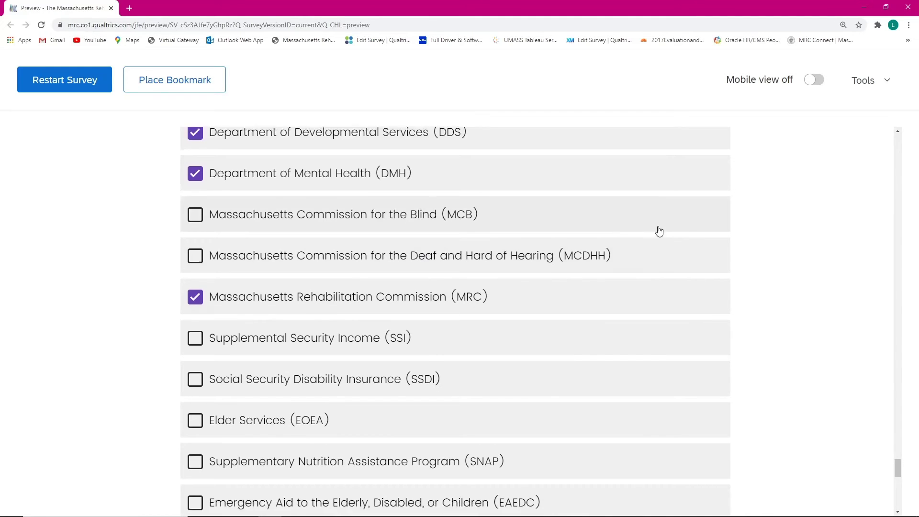
{"action": "scroll", "coordinate": [639, 230], "scroll_direction": "down", "scroll_amount": 4}
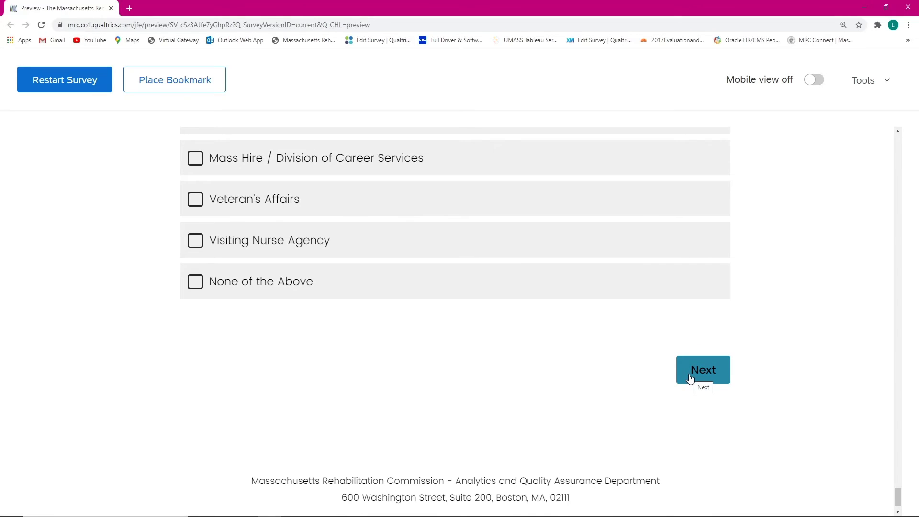
Step: Submit the page, which flags the zip code as an invalid US Postal code
{"action": "left_click", "coordinate": [690, 378]}
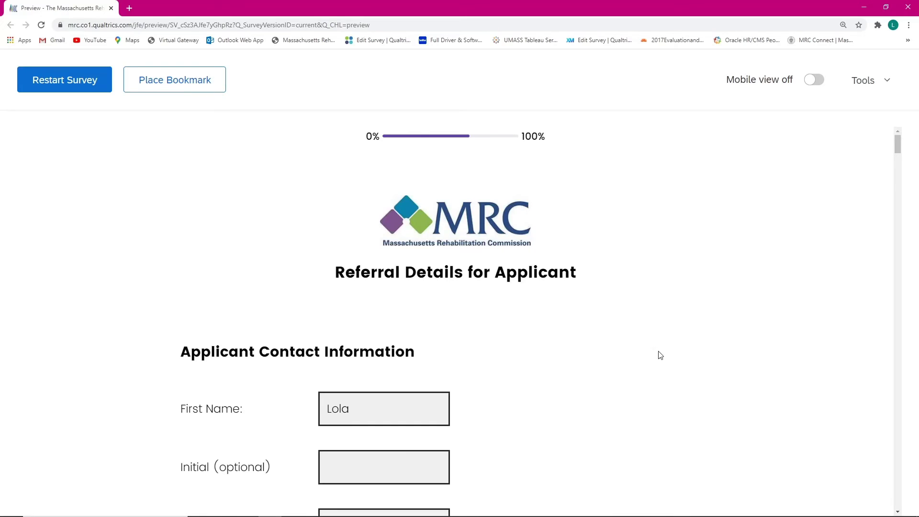
{"action": "scroll", "coordinate": [560, 279], "scroll_direction": "down", "scroll_amount": 8}
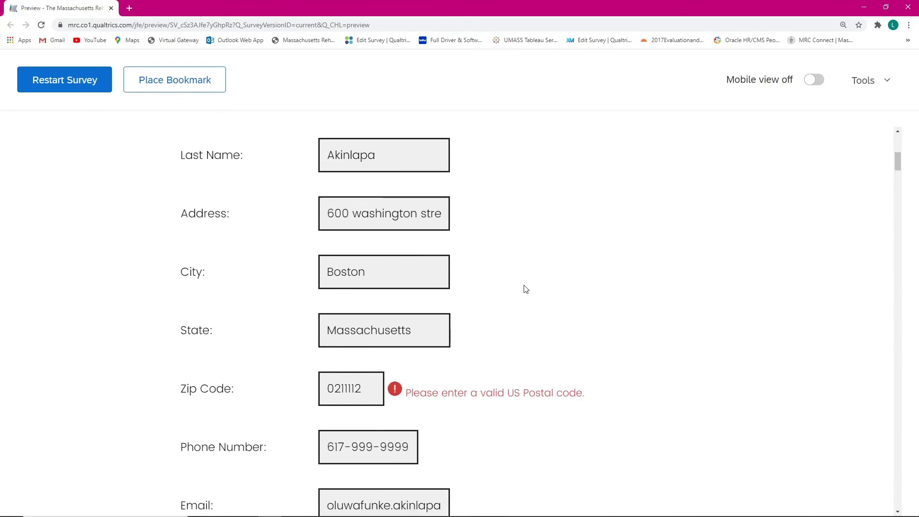
{"action": "scroll", "coordinate": [526, 289], "scroll_direction": "down", "scroll_amount": 1}
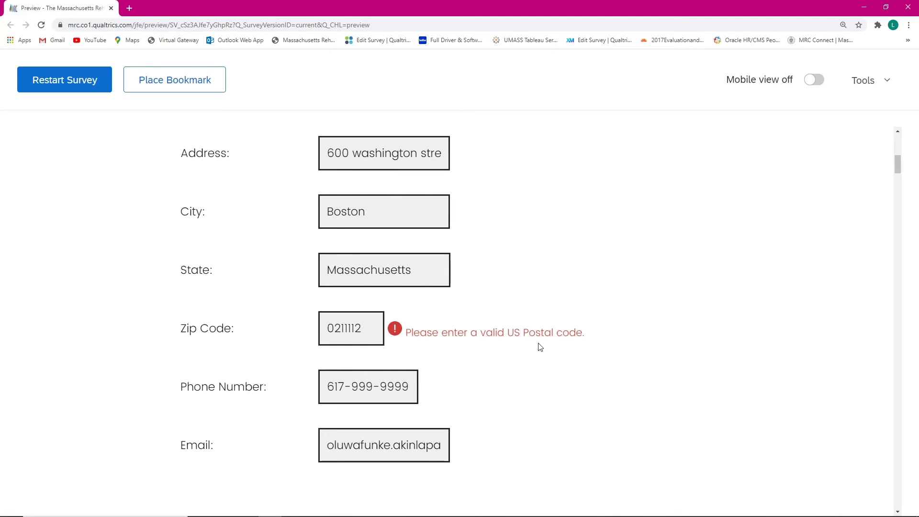
Step: Trim the zip code to five digits and scroll down to the Next button
{"action": "left_click", "coordinate": [365, 330]}
{"action": "key", "text": "BackSpace"}
{"action": "key", "text": "BackSpace"}
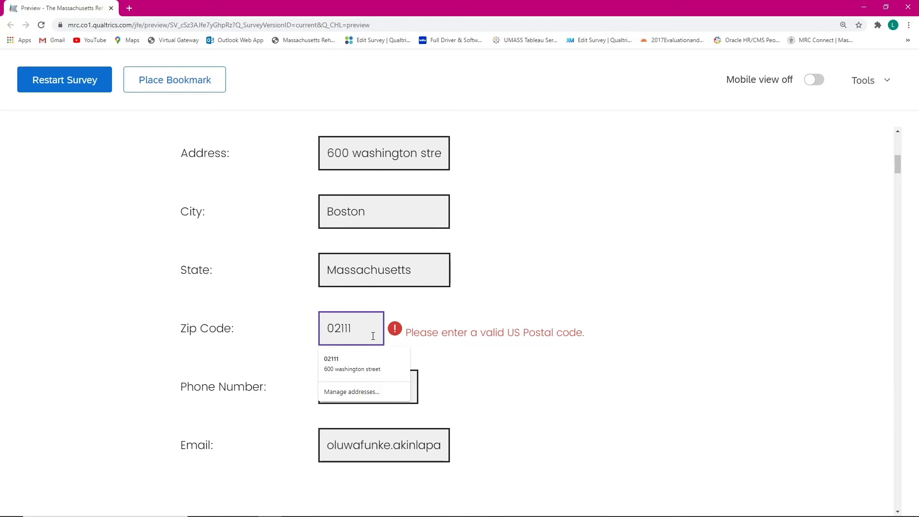
{"action": "left_click", "coordinate": [492, 268]}
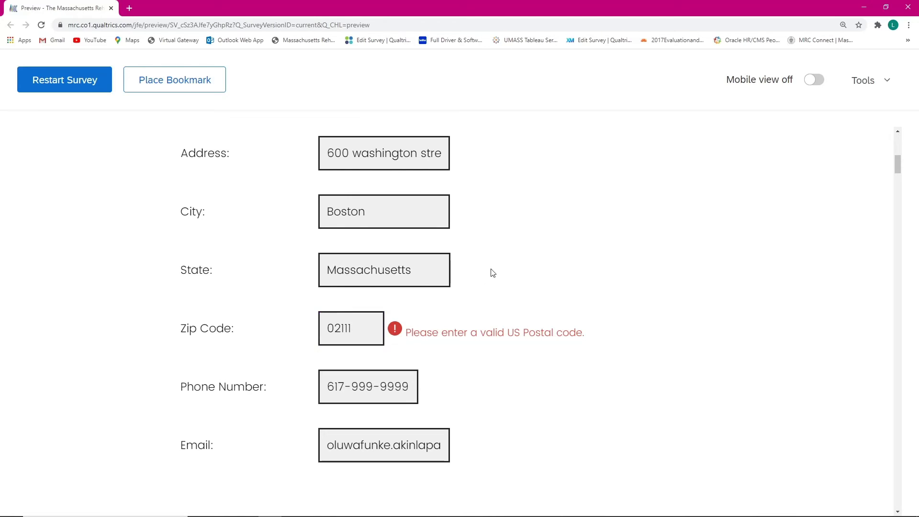
{"action": "scroll", "coordinate": [479, 287], "scroll_direction": "down", "scroll_amount": 10}
{"action": "scroll", "coordinate": [462, 310], "scroll_direction": "down", "scroll_amount": 20}
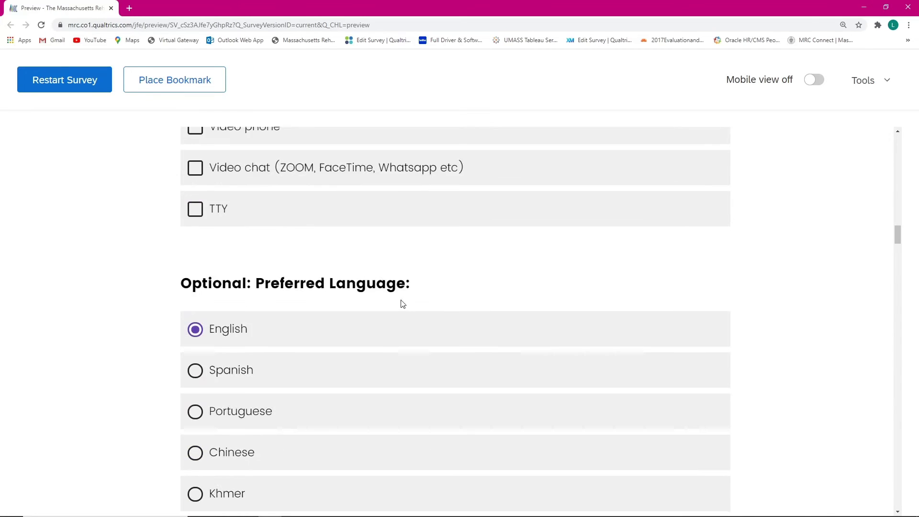
{"action": "scroll", "coordinate": [385, 318], "scroll_direction": "down", "scroll_amount": 20}
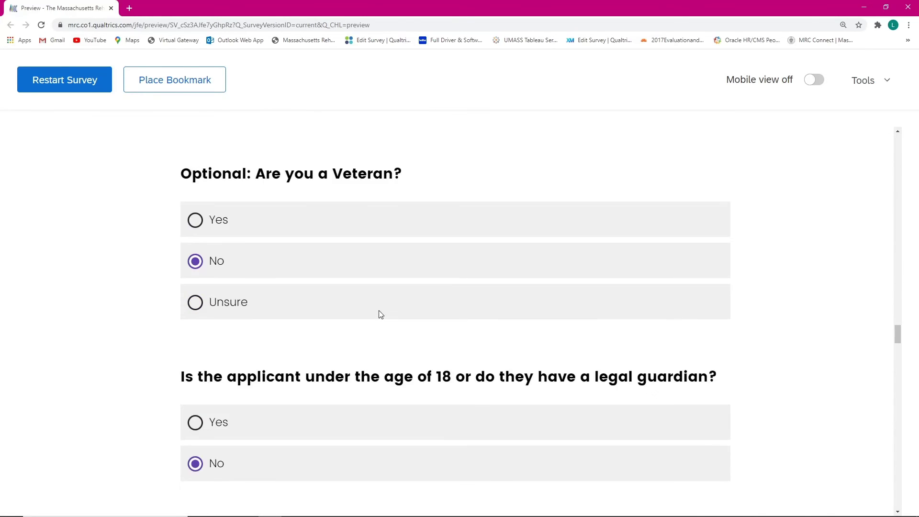
{"action": "scroll", "coordinate": [373, 318], "scroll_direction": "down", "scroll_amount": 20}
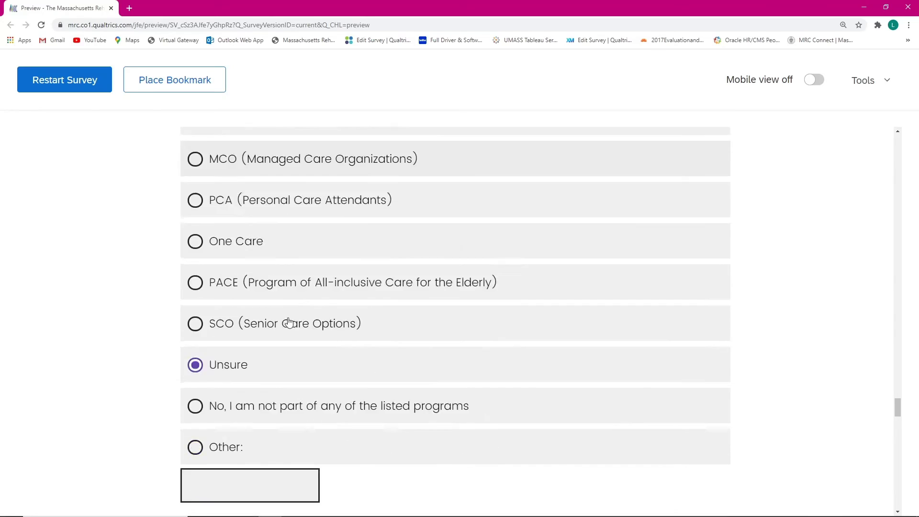
{"action": "scroll", "coordinate": [272, 306], "scroll_direction": "down", "scroll_amount": 15}
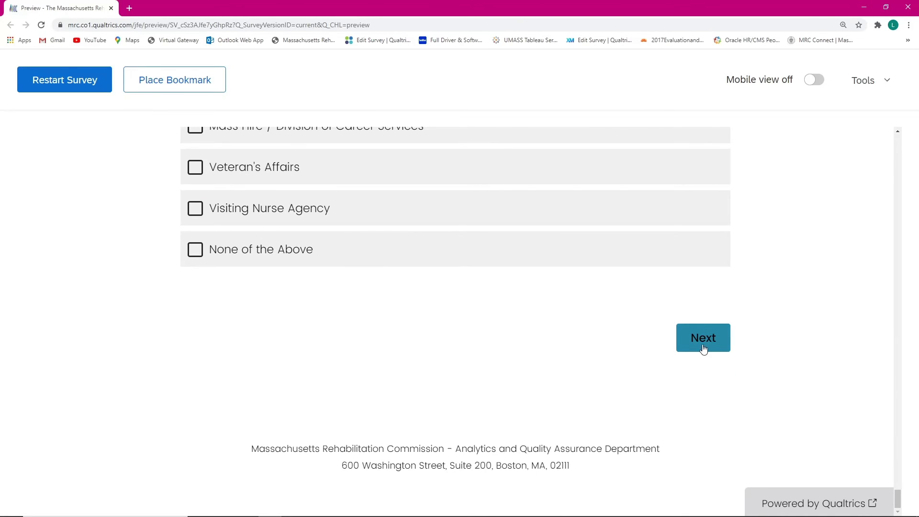
Step: Go Next and review the release page down to the file upload box and date dropdowns
{"action": "left_click", "coordinate": [703, 348]}
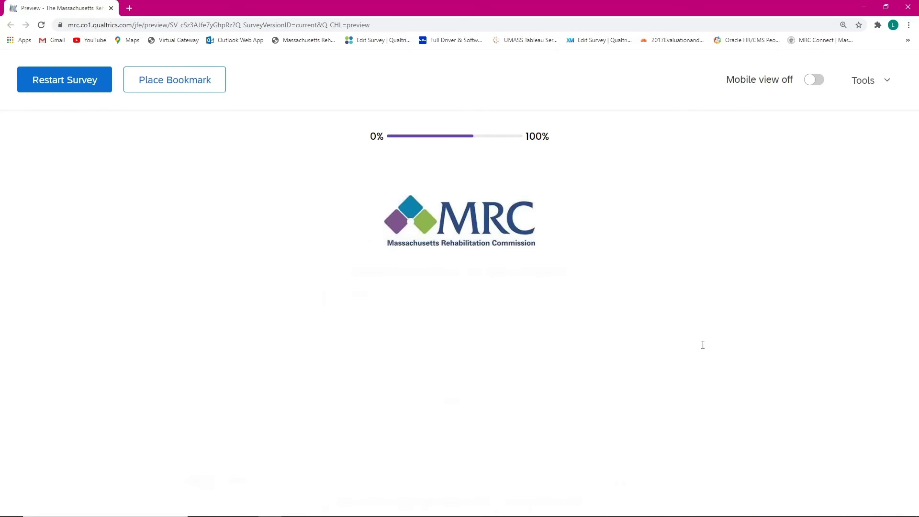
{"action": "scroll", "coordinate": [550, 222], "scroll_direction": "down", "scroll_amount": 2}
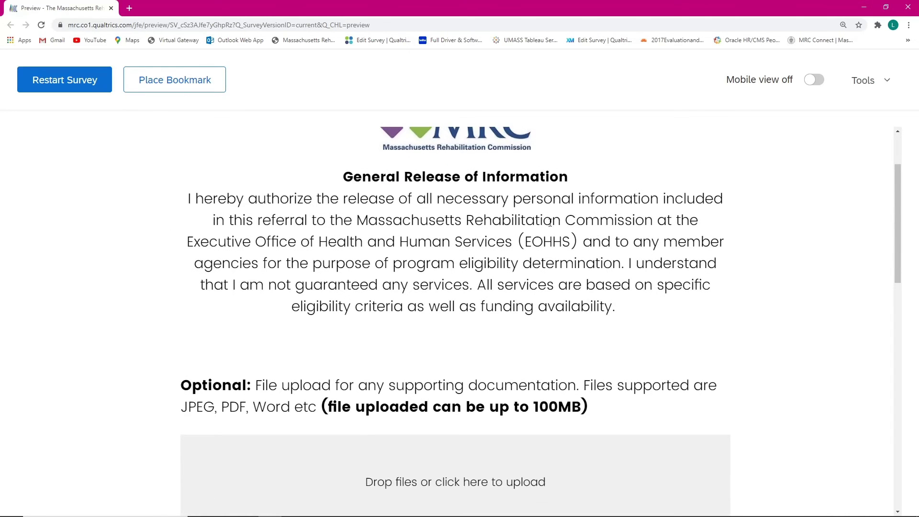
{"action": "scroll", "coordinate": [482, 211], "scroll_direction": "up", "scroll_amount": 1}
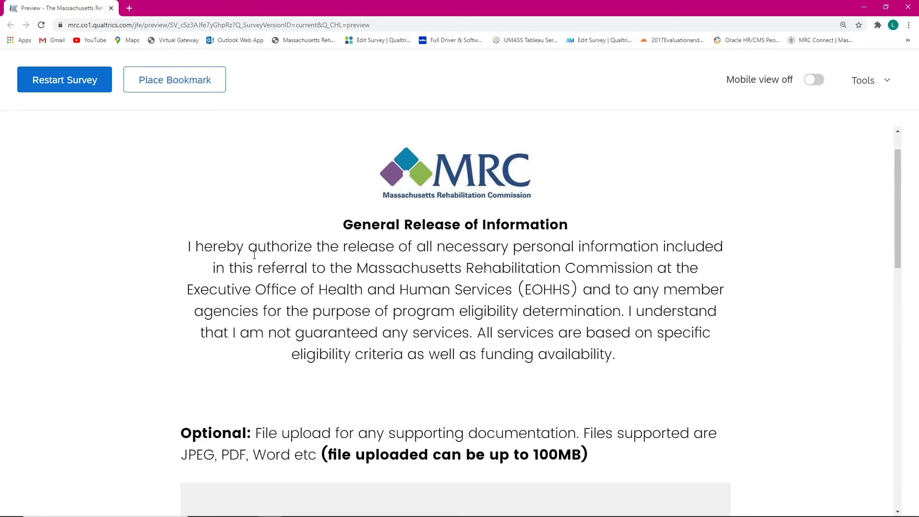
{"action": "scroll", "coordinate": [283, 288], "scroll_direction": "down", "scroll_amount": 1}
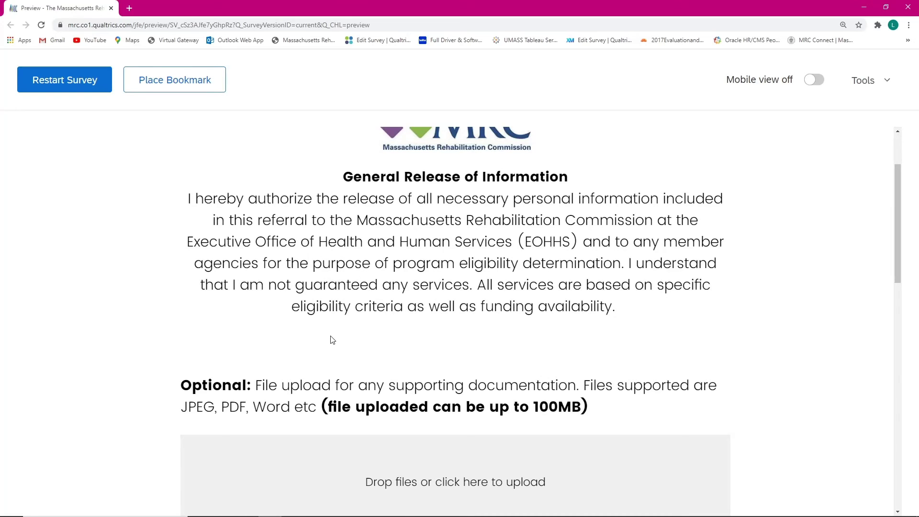
{"action": "scroll", "coordinate": [482, 353], "scroll_direction": "down", "scroll_amount": 2}
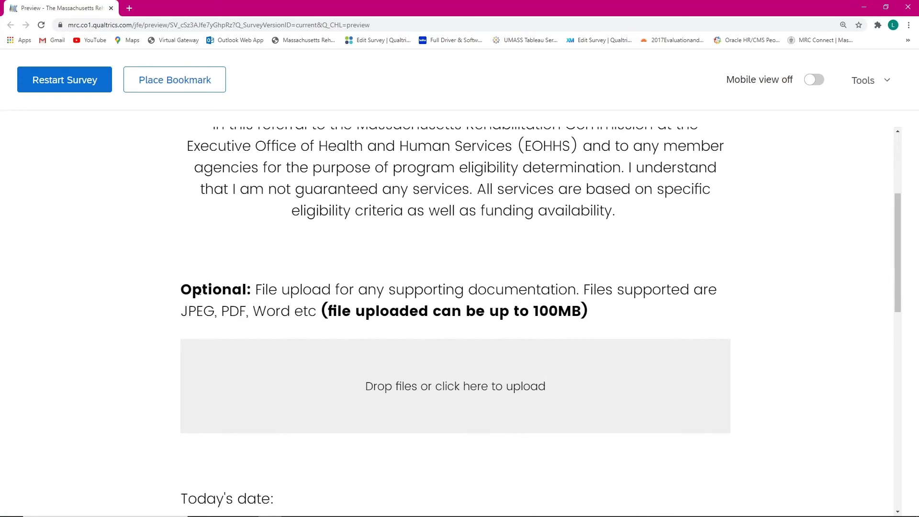
{"action": "scroll", "coordinate": [428, 253], "scroll_direction": "down", "scroll_amount": 1}
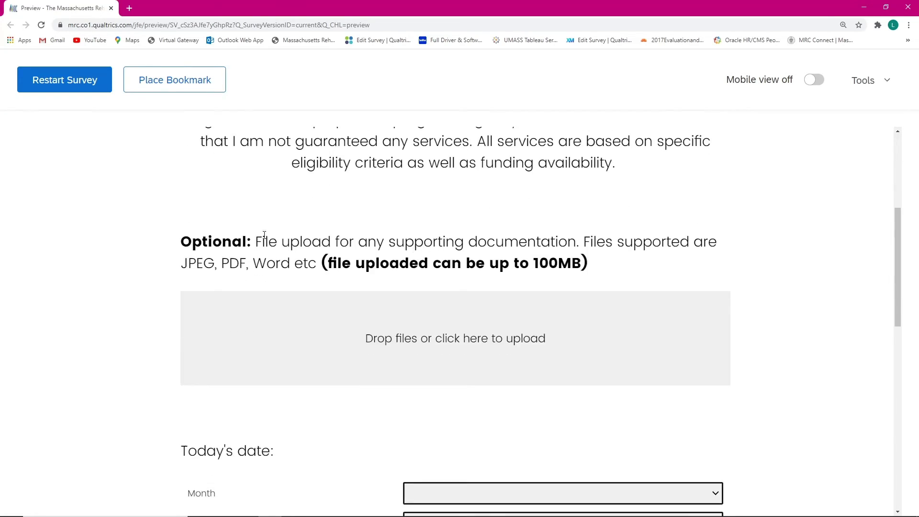
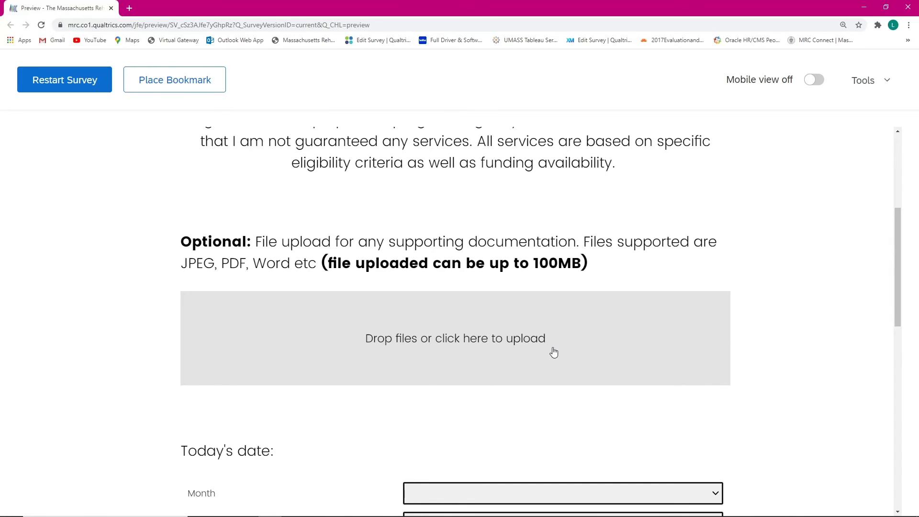
Step: Set the Today's date dropdowns to September, 10, 2020 and scroll to the signature fields
{"action": "scroll", "coordinate": [549, 344], "scroll_direction": "down", "scroll_amount": 1}
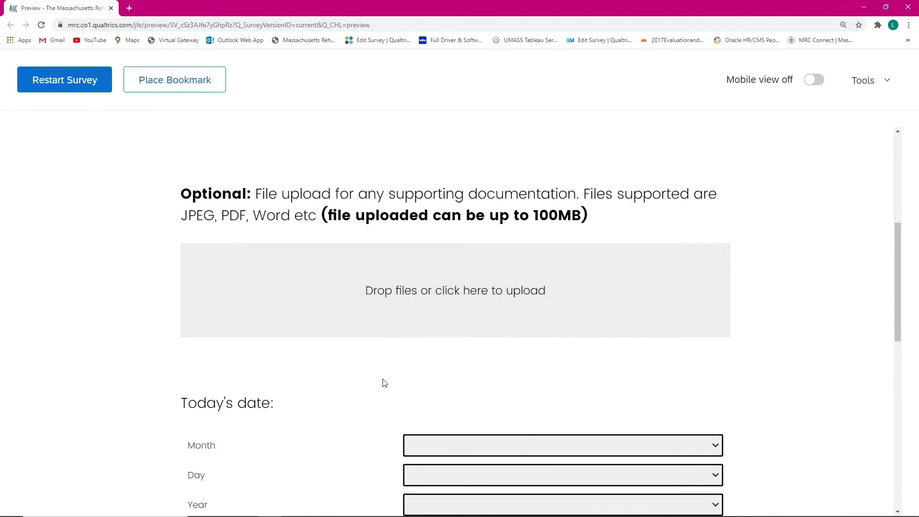
{"action": "scroll", "coordinate": [439, 333], "scroll_direction": "down", "scroll_amount": 2}
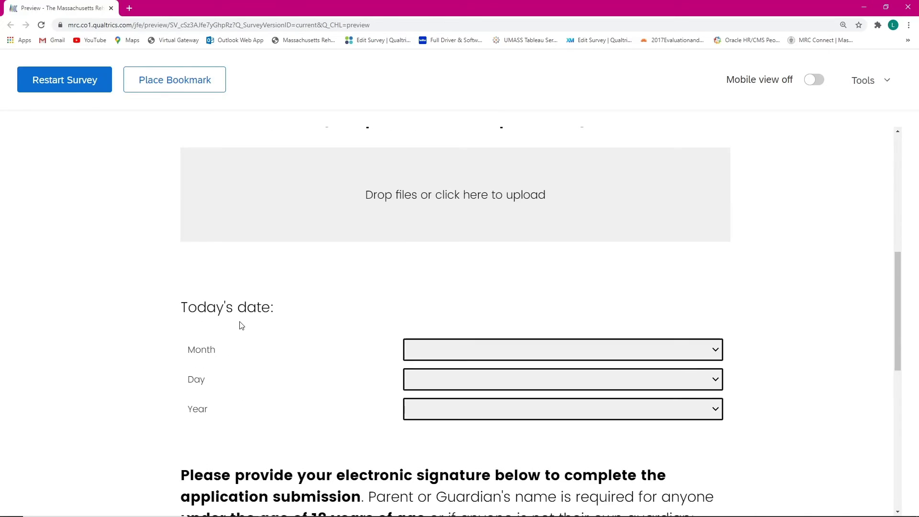
{"action": "left_click", "coordinate": [549, 349]}
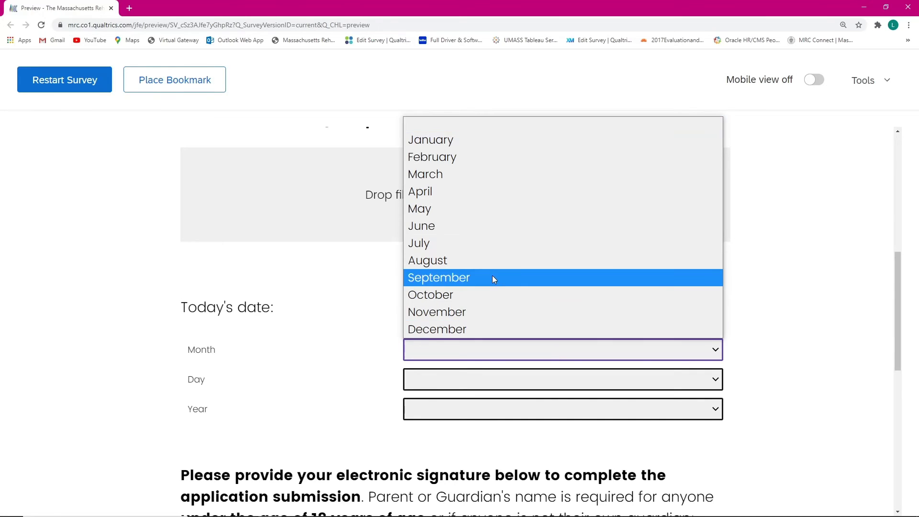
{"action": "left_click", "coordinate": [492, 277]}
{"action": "left_click", "coordinate": [477, 379]}
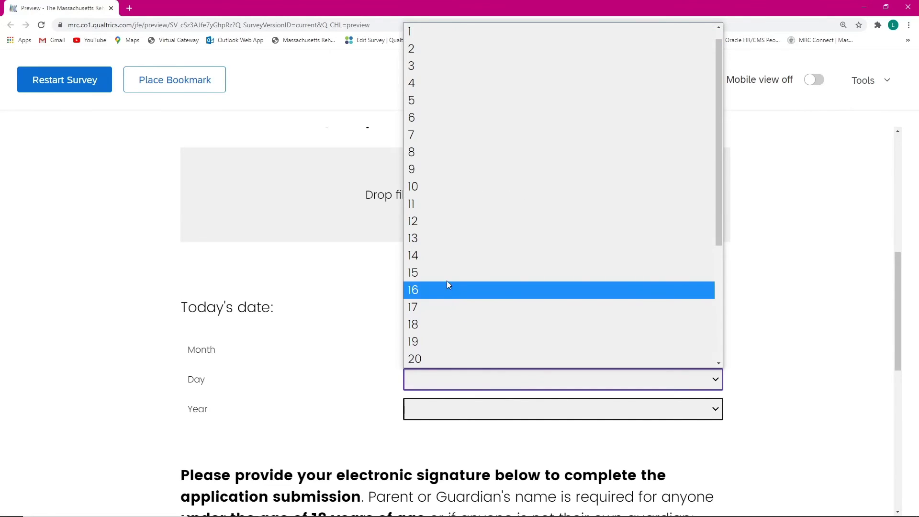
{"action": "left_click", "coordinate": [429, 189]}
{"action": "left_click", "coordinate": [468, 414]}
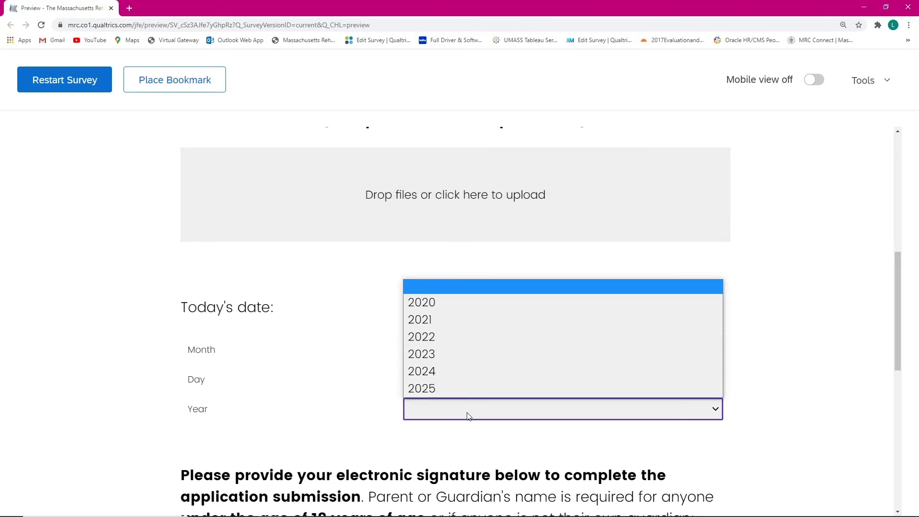
{"action": "left_click", "coordinate": [433, 305]}
{"action": "scroll", "coordinate": [300, 425], "scroll_direction": "down", "scroll_amount": 1}
{"action": "scroll", "coordinate": [299, 415], "scroll_direction": "down", "scroll_amount": 3}
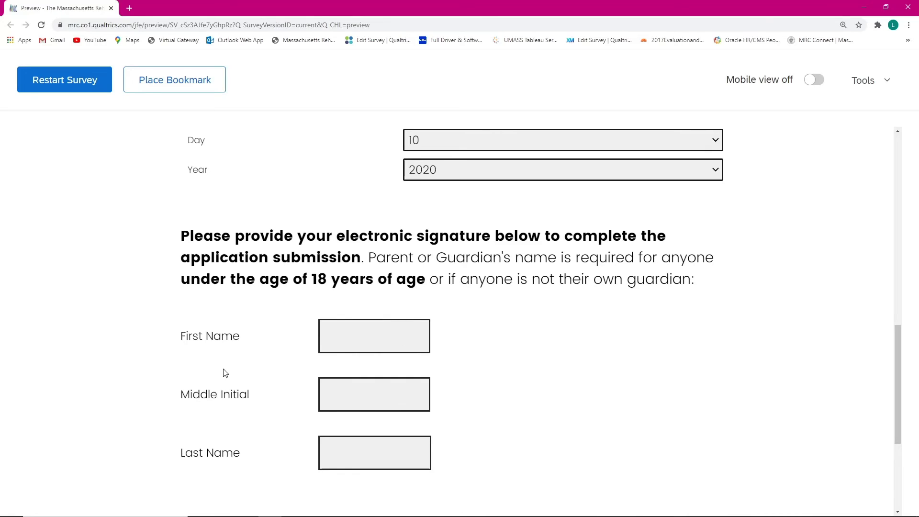
Step: Scroll to the bottom and try submitting, which flags the empty signature name fields
{"action": "scroll", "coordinate": [419, 340], "scroll_direction": "down", "scroll_amount": 1}
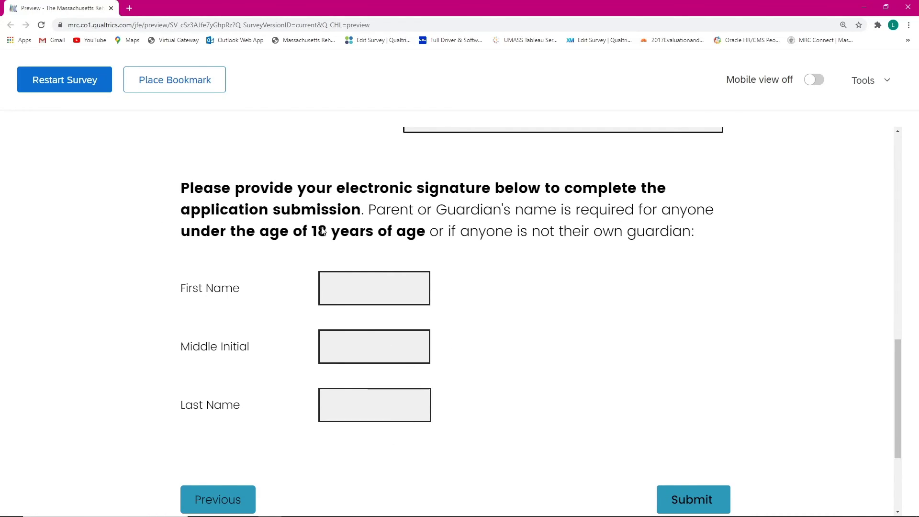
{"action": "scroll", "coordinate": [417, 352], "scroll_direction": "down", "scroll_amount": 1}
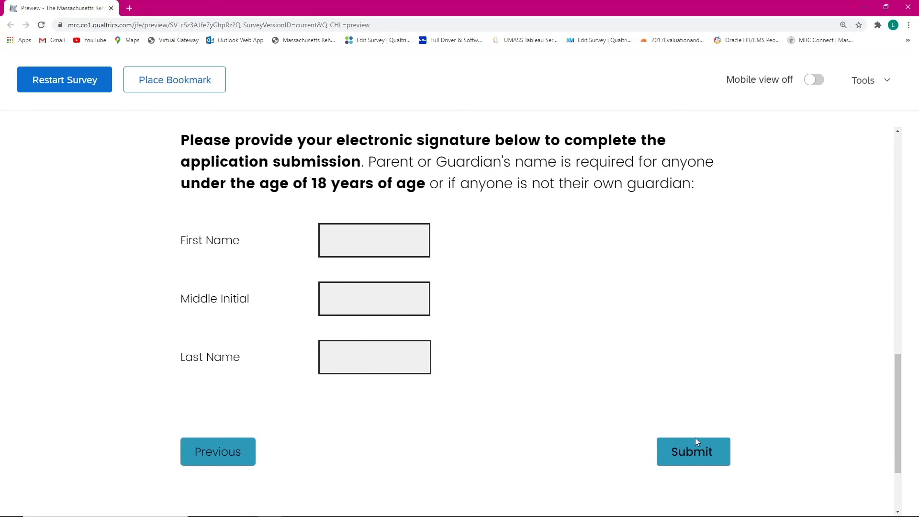
{"action": "left_click", "coordinate": [697, 440]}
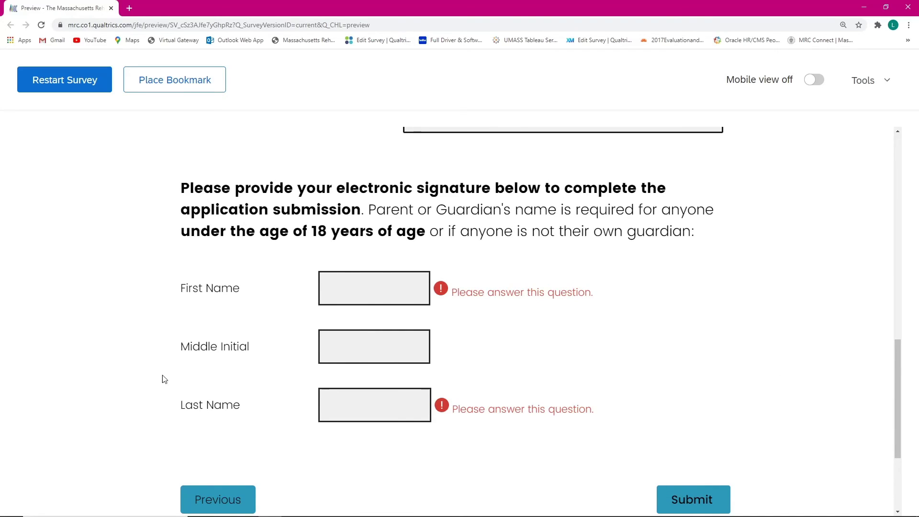
Step: Fill the signer's first and last name from browser autofill and submit the application
{"action": "left_click", "coordinate": [392, 293]}
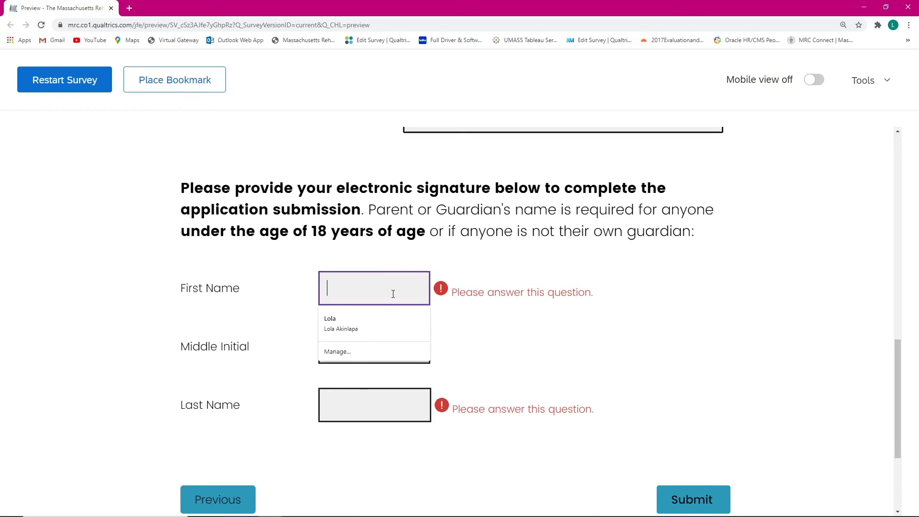
{"action": "left_click", "coordinate": [391, 320]}
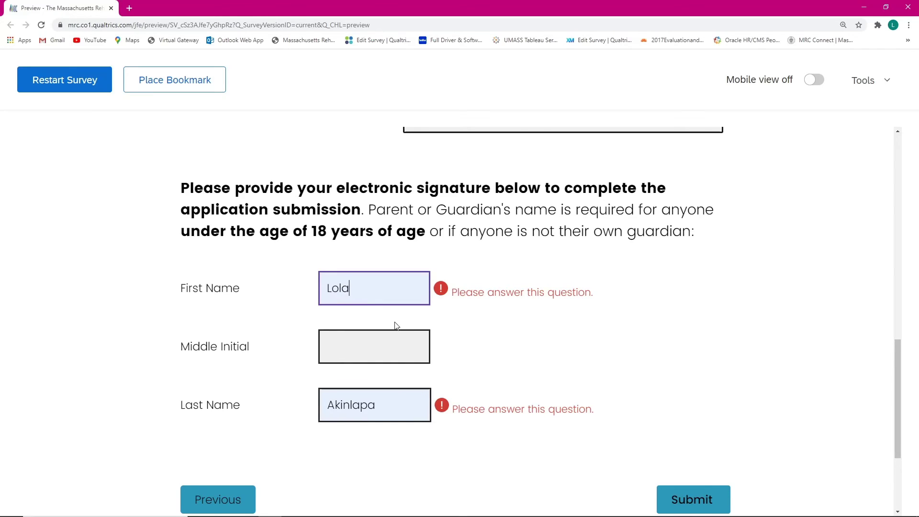
{"action": "left_click", "coordinate": [527, 352]}
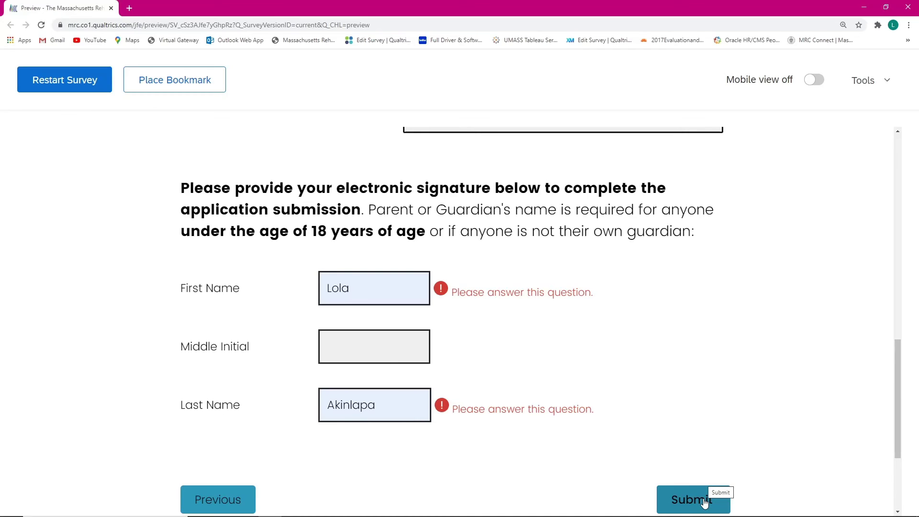
{"action": "left_click", "coordinate": [703, 500]}
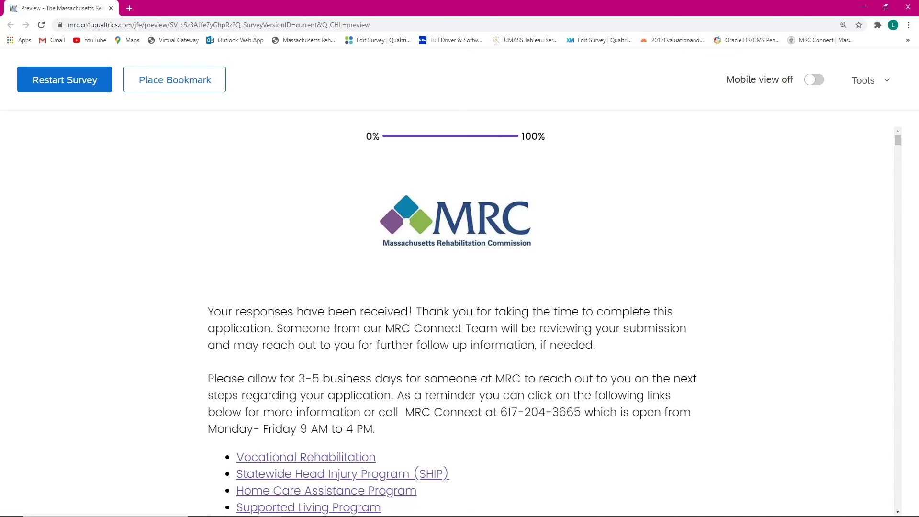
Step: Scroll down the thank-you page and open the Vocational Rehabilitation resource link
{"action": "scroll", "coordinate": [273, 313], "scroll_direction": "down", "scroll_amount": 1}
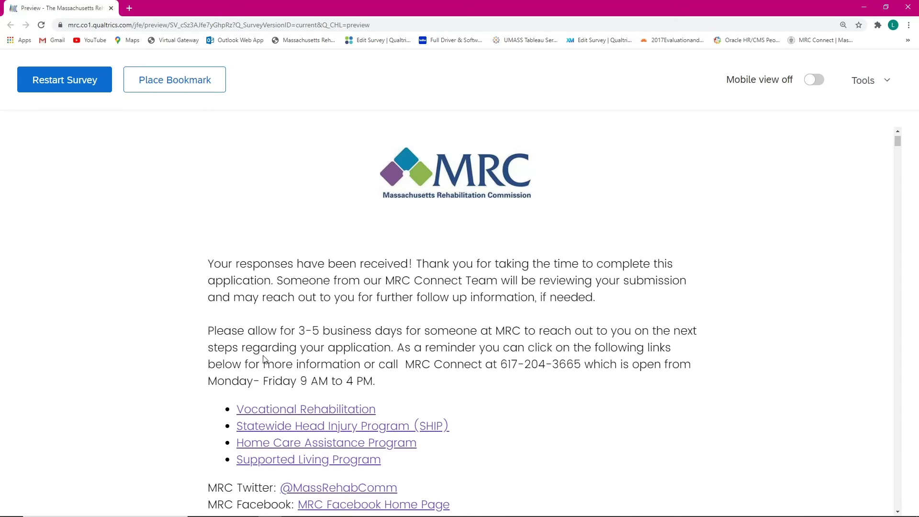
{"action": "scroll", "coordinate": [265, 360], "scroll_direction": "down", "scroll_amount": 2}
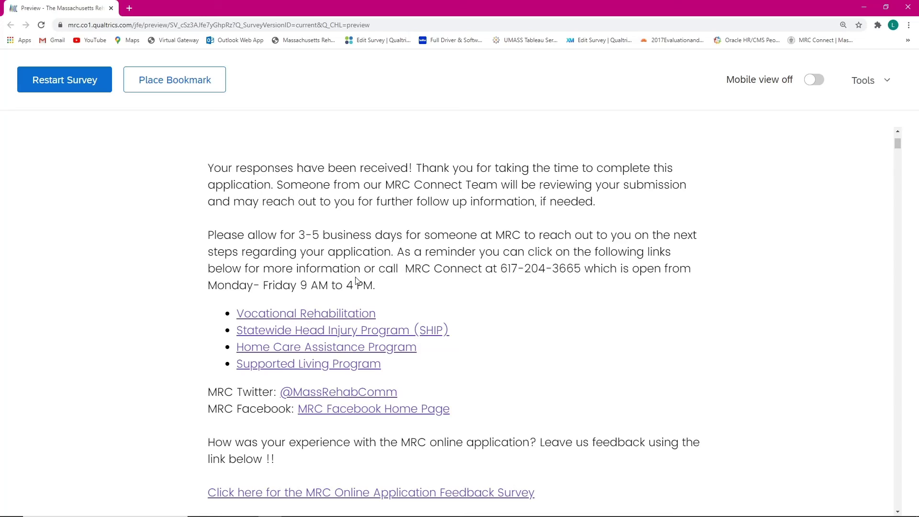
{"action": "scroll", "coordinate": [352, 286], "scroll_direction": "down", "scroll_amount": 1}
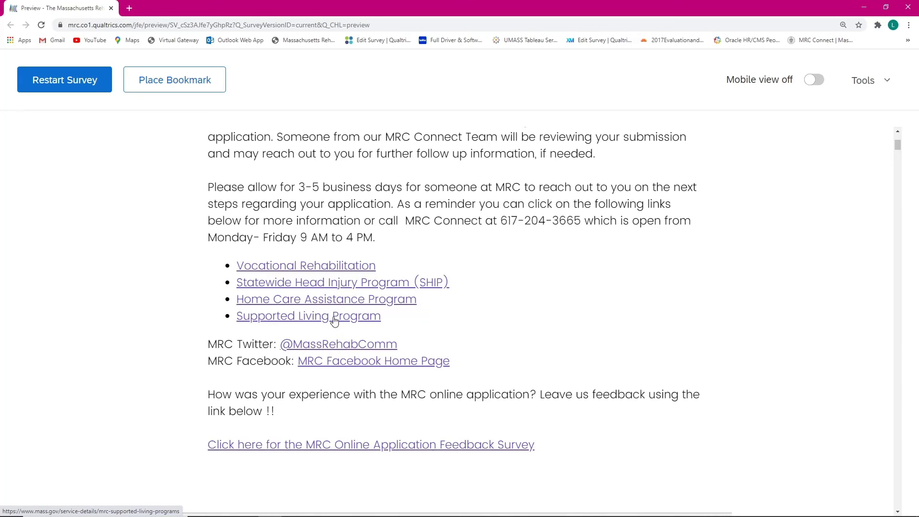
{"action": "left_click", "coordinate": [333, 270]}
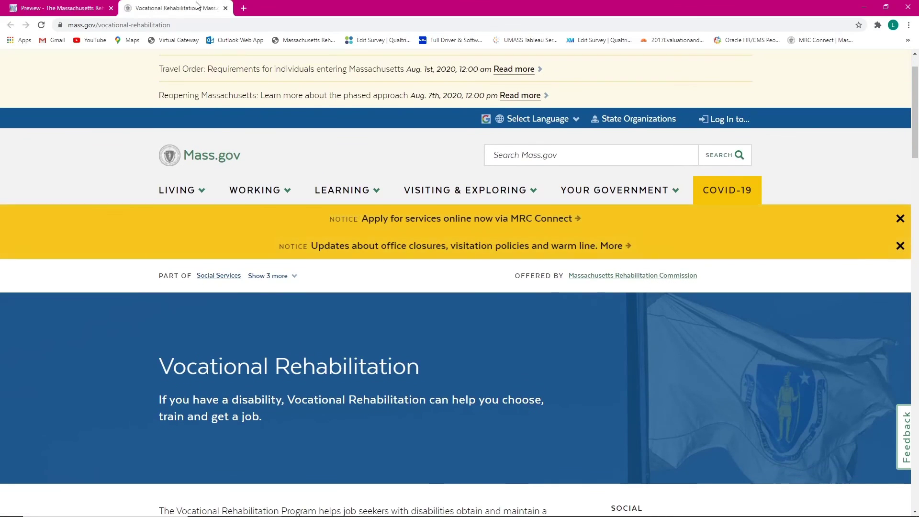
Step: Close the Vocational Rehabilitation tab and scroll down to the response summary with Download PDF
{"action": "left_click", "coordinate": [226, 8]}
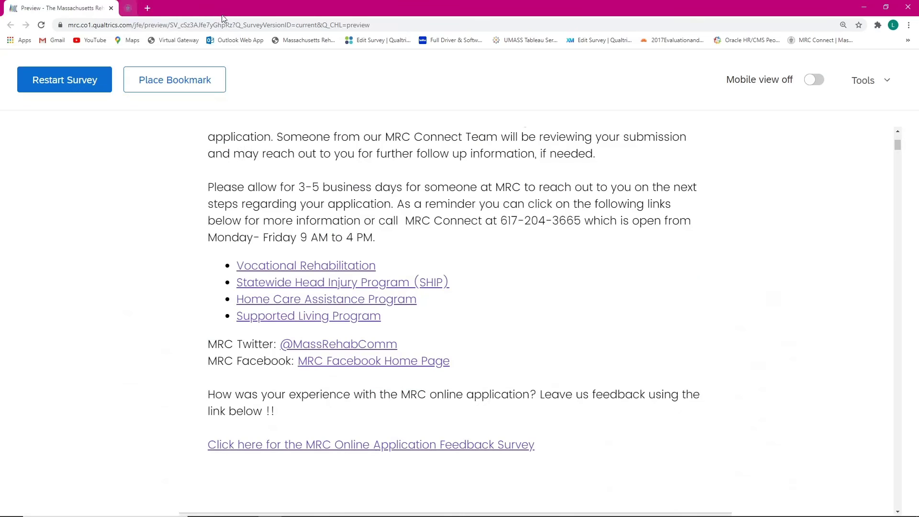
{"action": "scroll", "coordinate": [355, 254], "scroll_direction": "down", "scroll_amount": 1}
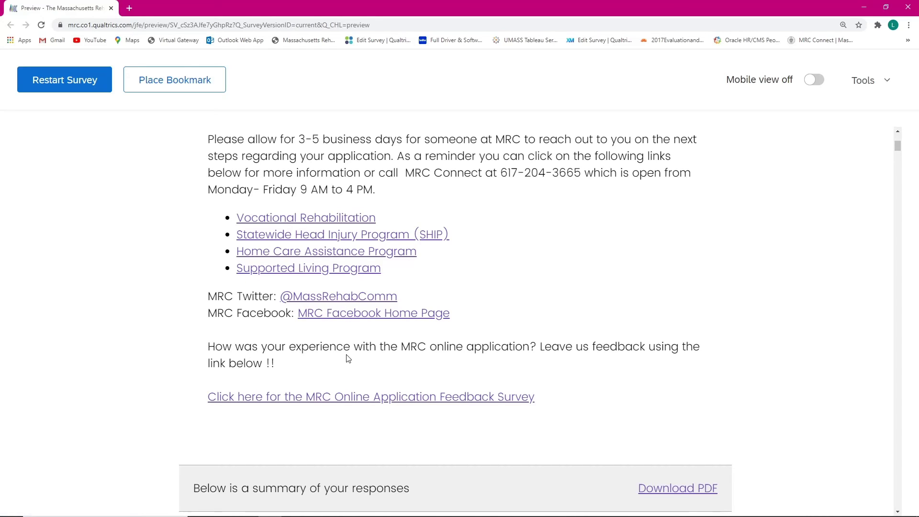
{"action": "scroll", "coordinate": [243, 344], "scroll_direction": "down", "scroll_amount": 1}
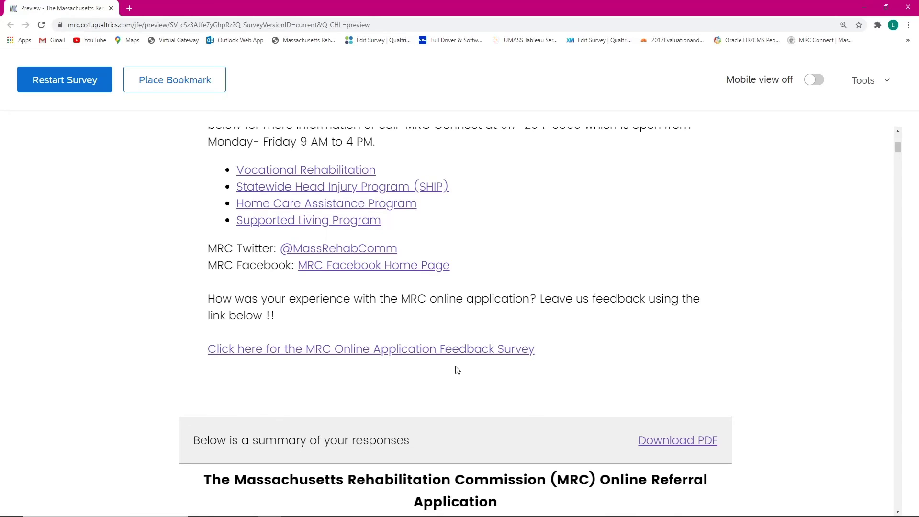
Step: Open the MRC online application feedback survey and scroll to its questions
{"action": "left_click", "coordinate": [378, 356]}
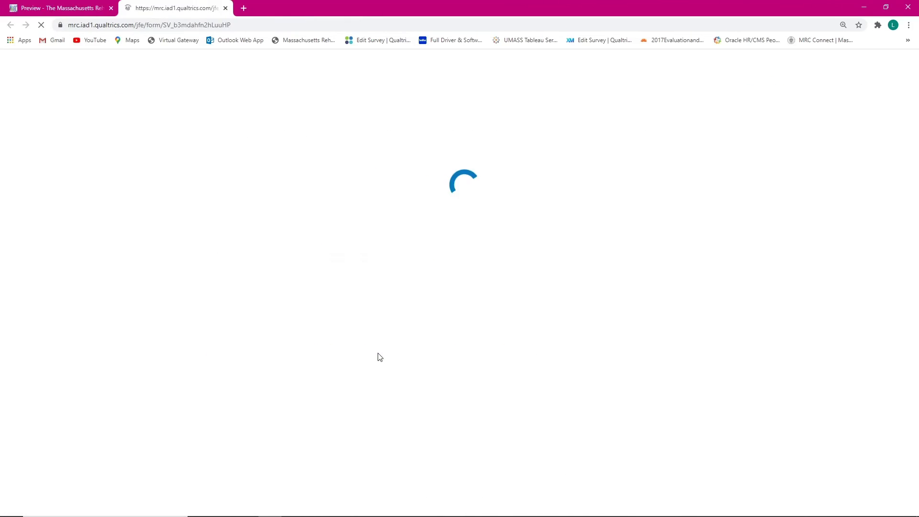
{"action": "scroll", "coordinate": [414, 168], "scroll_direction": "down", "scroll_amount": 4}
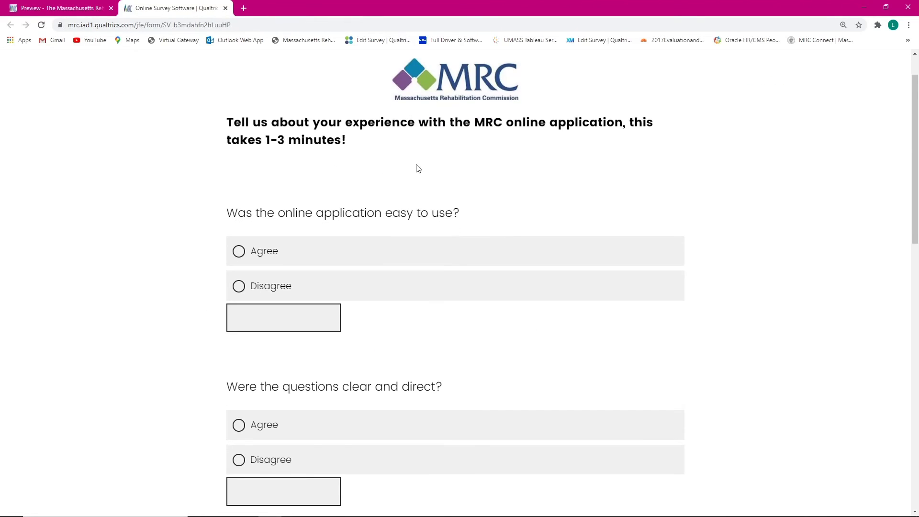
{"action": "scroll", "coordinate": [412, 179], "scroll_direction": "up", "scroll_amount": 3}
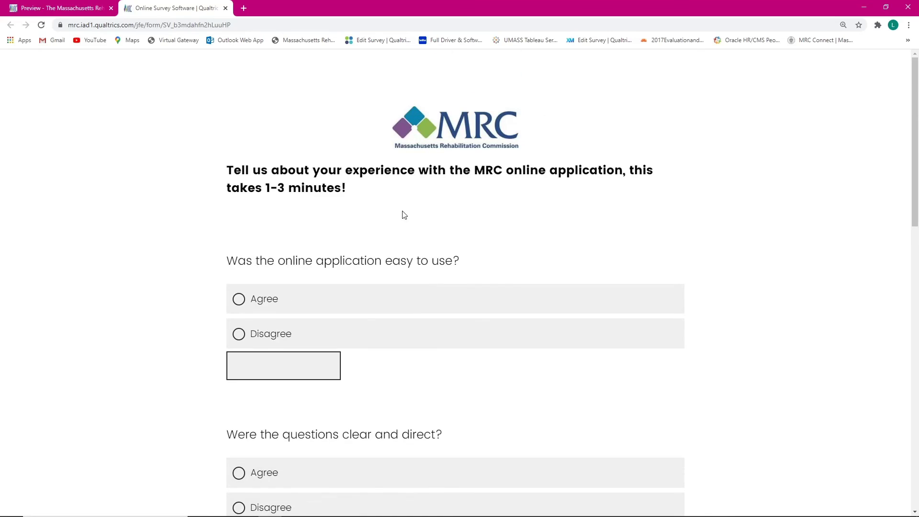
{"action": "scroll", "coordinate": [388, 233], "scroll_direction": "down", "scroll_amount": 1}
Step: Answer Disagree to the ease-of-use and clear-questions items, then close the feedback survey tab
{"action": "left_click", "coordinate": [307, 246]}
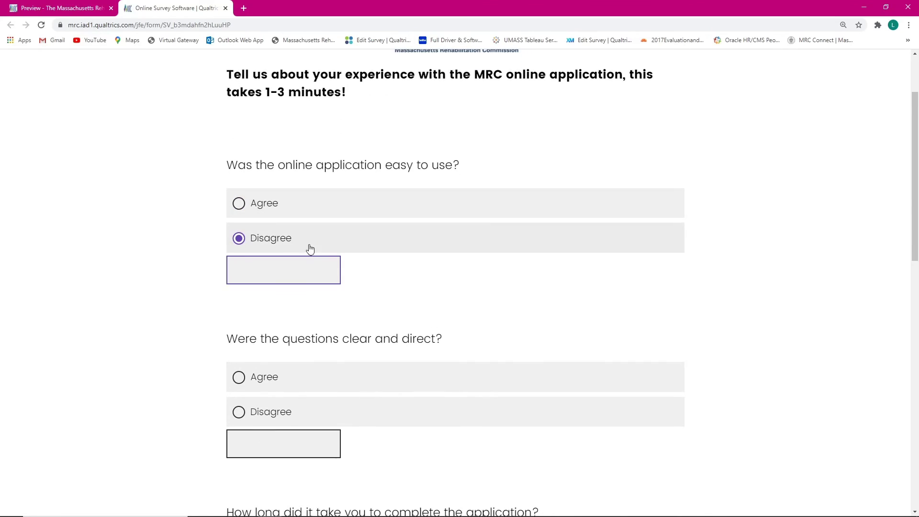
{"action": "left_click", "coordinate": [335, 382]}
{"action": "left_click", "coordinate": [333, 410]}
{"action": "scroll", "coordinate": [346, 332], "scroll_direction": "down", "scroll_amount": 8}
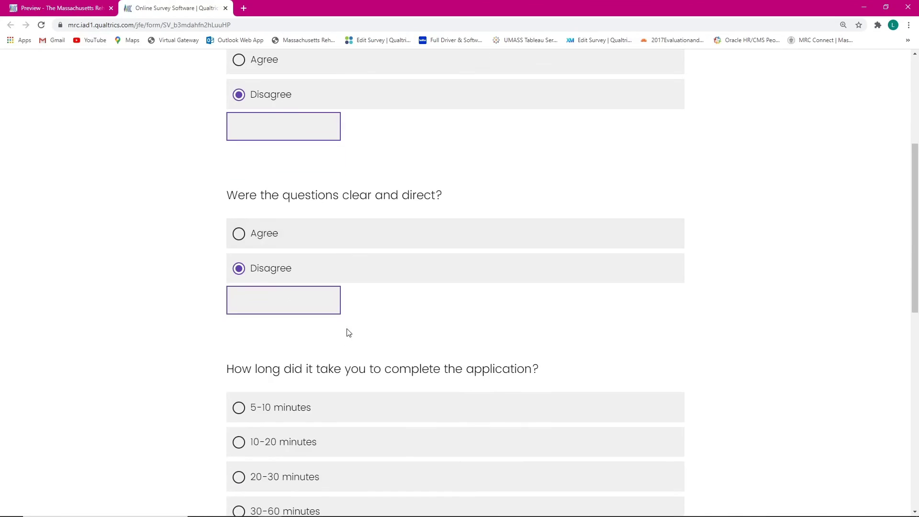
{"action": "scroll", "coordinate": [371, 239], "scroll_direction": "down", "scroll_amount": 4}
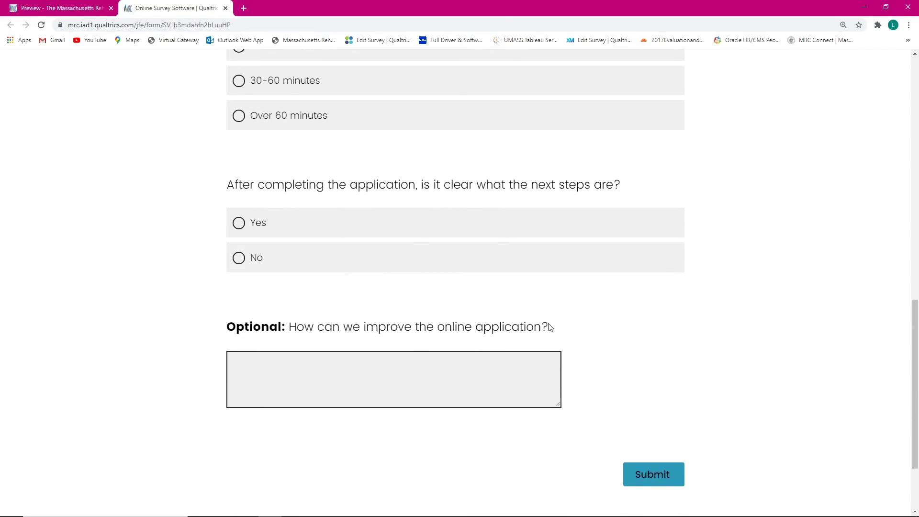
{"action": "left_click", "coordinate": [224, 9]}
{"action": "scroll", "coordinate": [605, 330], "scroll_direction": "up", "scroll_amount": 3}
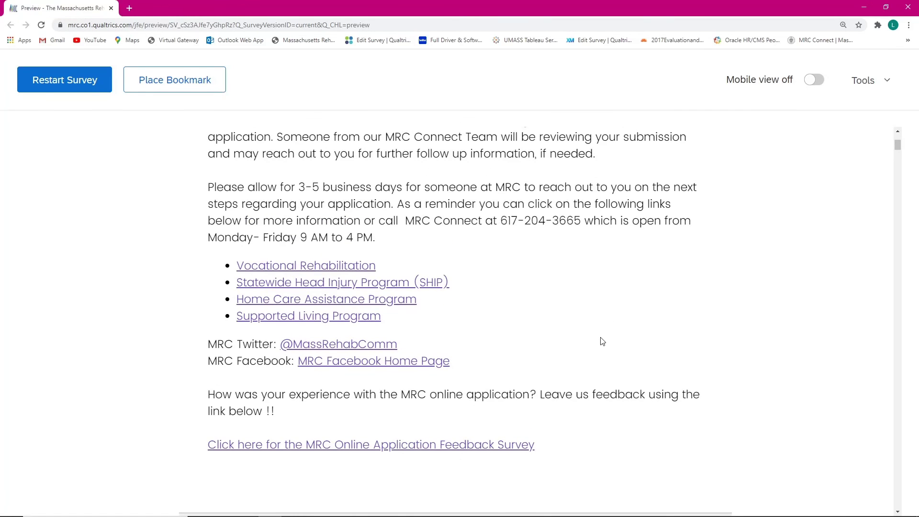
{"action": "scroll", "coordinate": [577, 344], "scroll_direction": "down", "scroll_amount": 1}
{"action": "scroll", "coordinate": [577, 346], "scroll_direction": "down", "scroll_amount": 3}
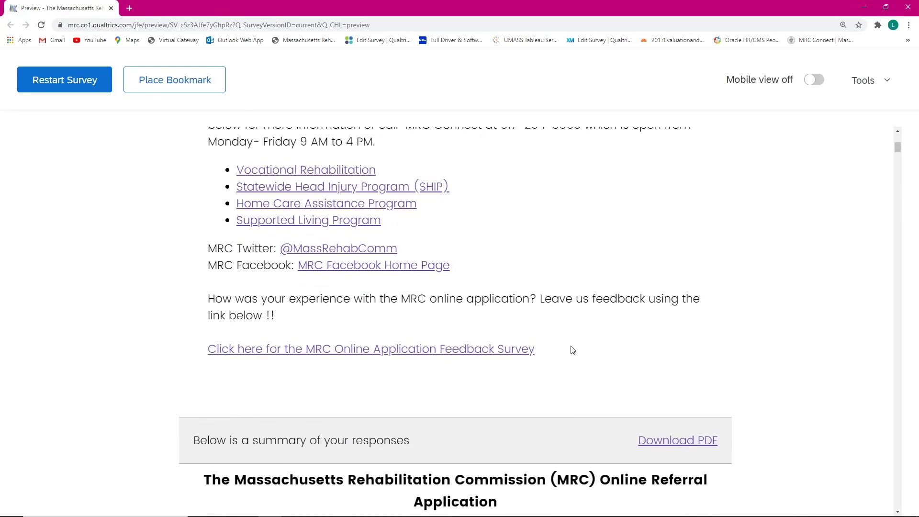
{"action": "scroll", "coordinate": [542, 347], "scroll_direction": "down", "scroll_amount": 2}
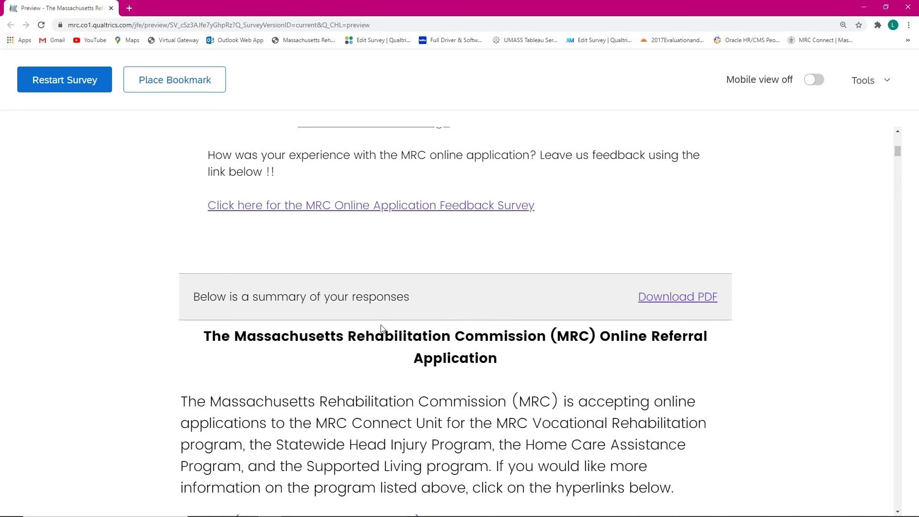
{"action": "scroll", "coordinate": [699, 305], "scroll_direction": "down", "scroll_amount": 2}
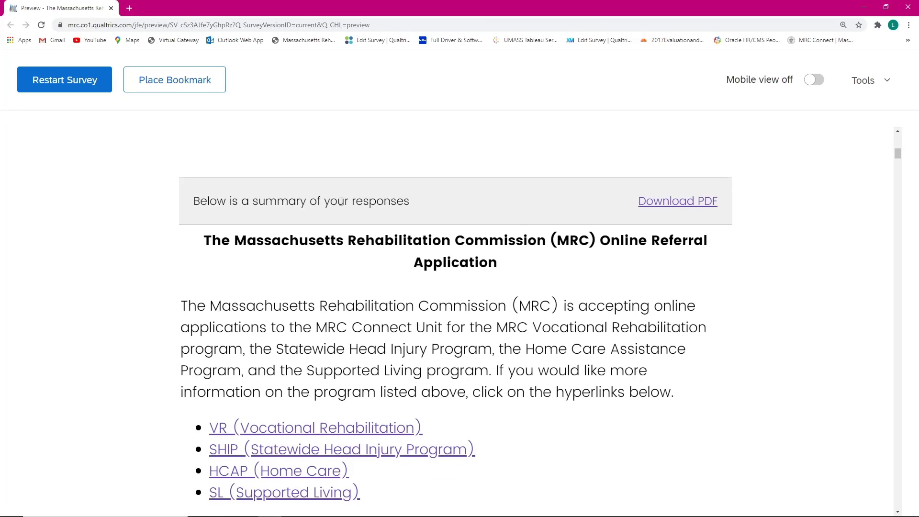
{"action": "scroll", "coordinate": [340, 201], "scroll_direction": "down", "scroll_amount": 19}
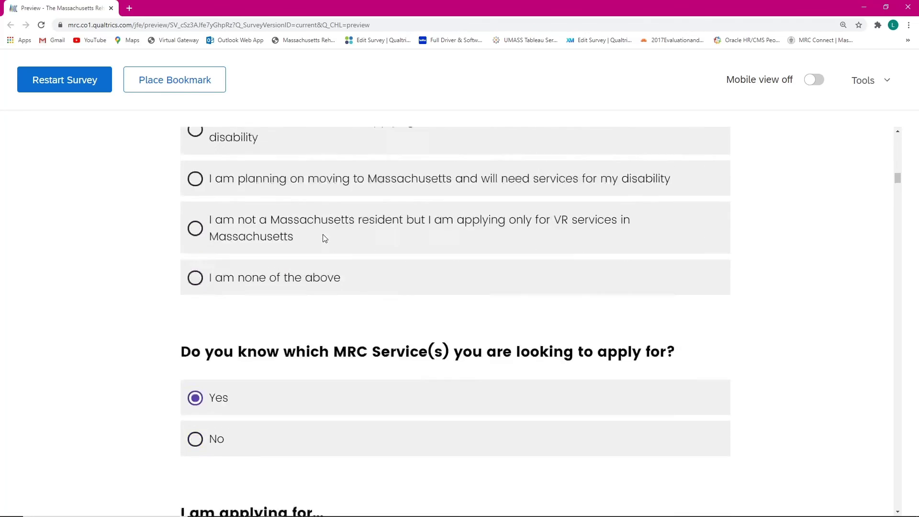
{"action": "scroll", "coordinate": [324, 238], "scroll_direction": "down", "scroll_amount": 10}
{"action": "scroll", "coordinate": [287, 234], "scroll_direction": "up", "scroll_amount": 5}
{"action": "scroll", "coordinate": [287, 235], "scroll_direction": "down", "scroll_amount": 7}
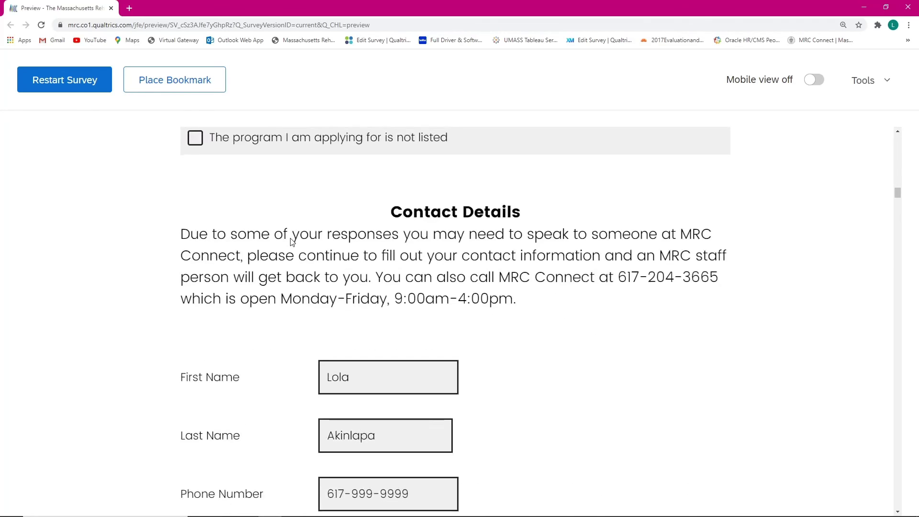
{"action": "scroll", "coordinate": [292, 242], "scroll_direction": "down", "scroll_amount": 16}
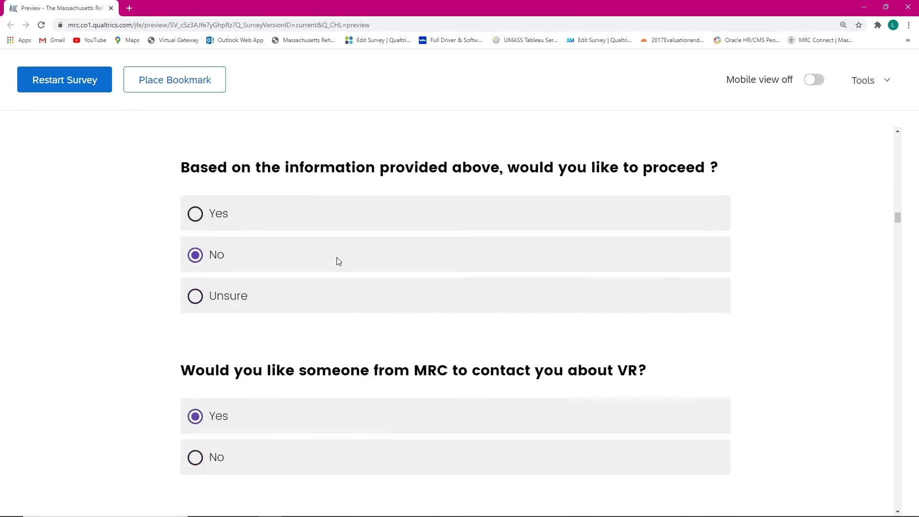
{"action": "scroll", "coordinate": [338, 260], "scroll_direction": "down", "scroll_amount": 15}
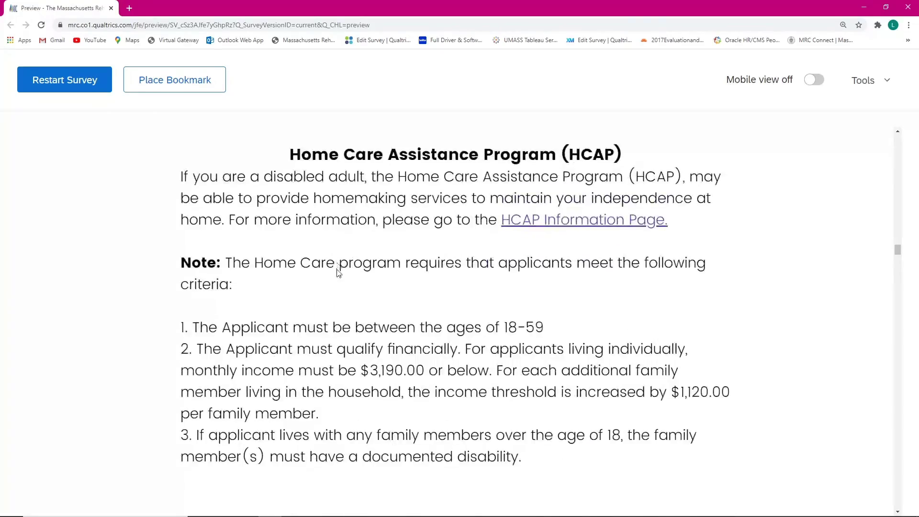
{"action": "scroll", "coordinate": [338, 271], "scroll_direction": "down", "scroll_amount": 20}
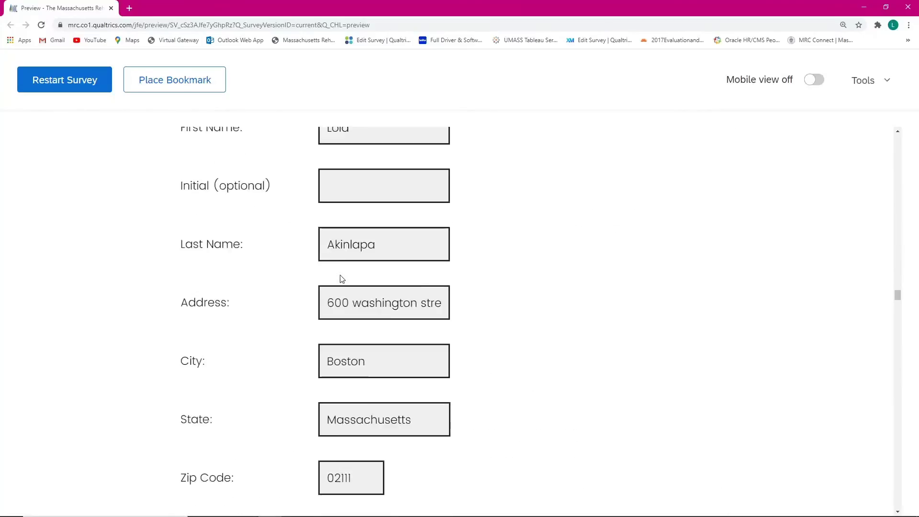
{"action": "scroll", "coordinate": [342, 279], "scroll_direction": "down", "scroll_amount": 3}
{"action": "scroll", "coordinate": [363, 259], "scroll_direction": "up", "scroll_amount": 8}
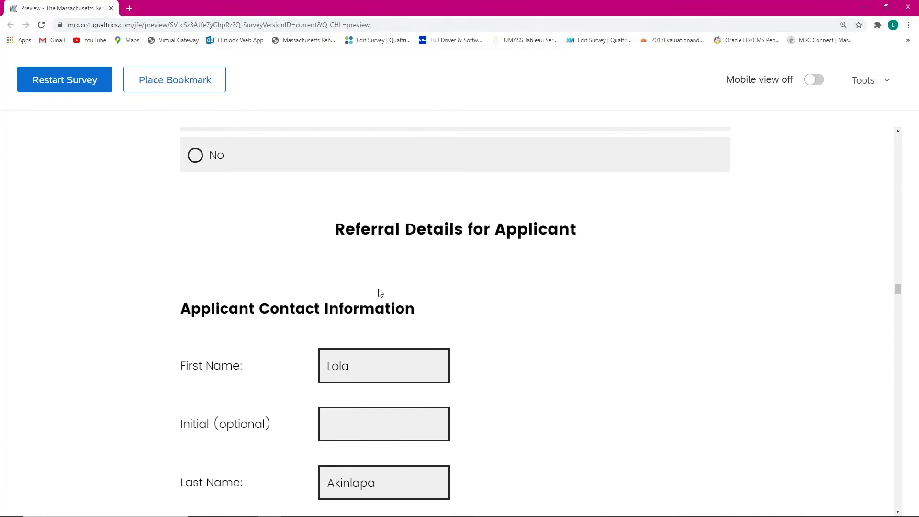
{"action": "scroll", "coordinate": [378, 294], "scroll_direction": "down", "scroll_amount": 20}
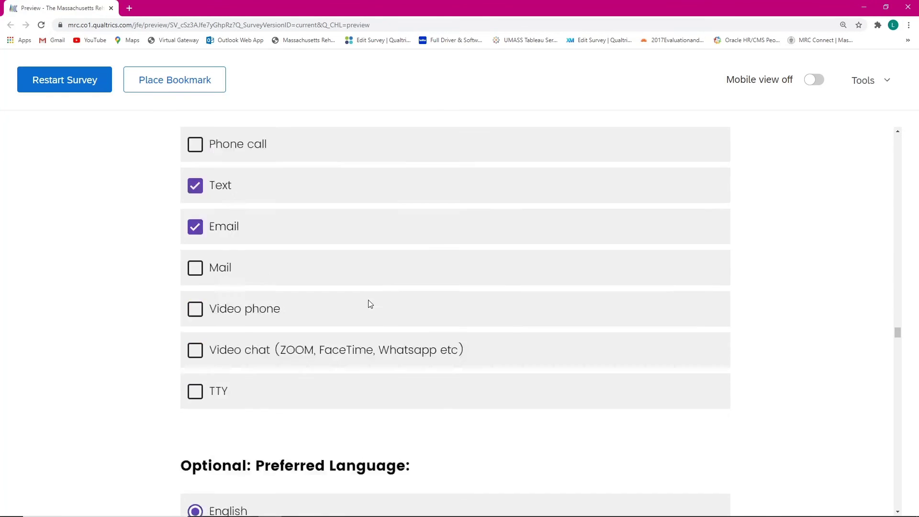
{"action": "scroll", "coordinate": [373, 309], "scroll_direction": "down", "scroll_amount": 20}
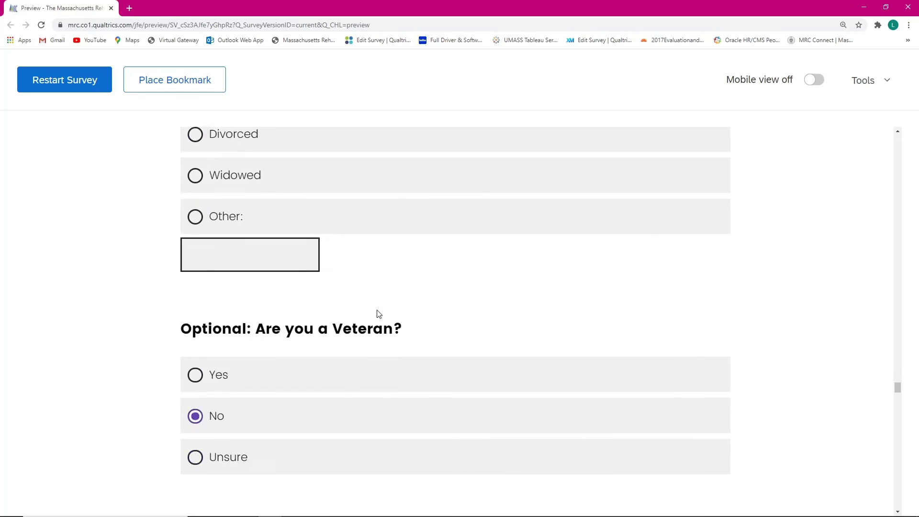
{"action": "scroll", "coordinate": [378, 315], "scroll_direction": "down", "scroll_amount": 20}
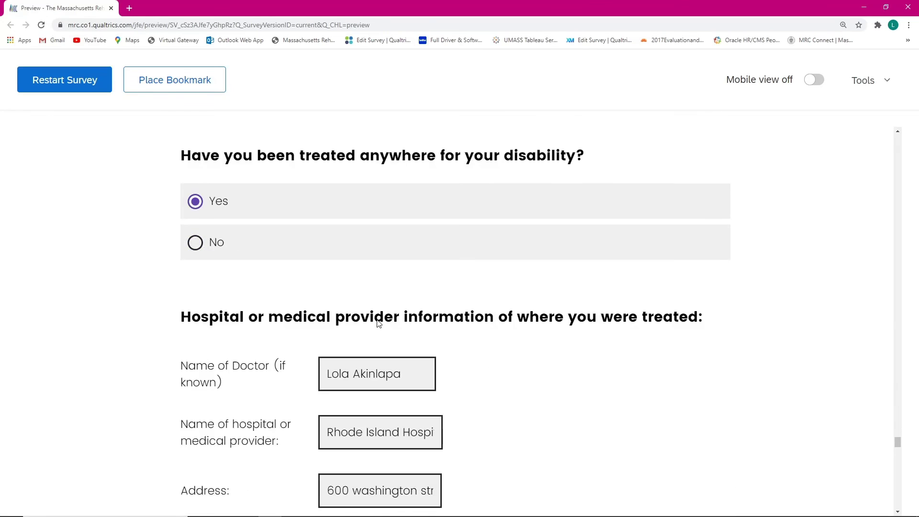
{"action": "scroll", "coordinate": [378, 323], "scroll_direction": "down", "scroll_amount": 7}
{"action": "scroll", "coordinate": [377, 325], "scroll_direction": "down", "scroll_amount": 20}
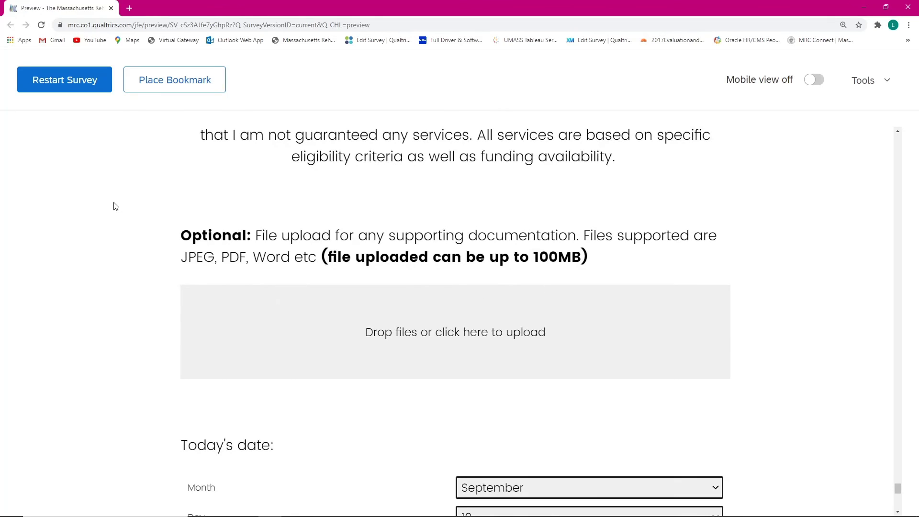
{"action": "scroll", "coordinate": [539, 347], "scroll_direction": "down", "scroll_amount": 5}
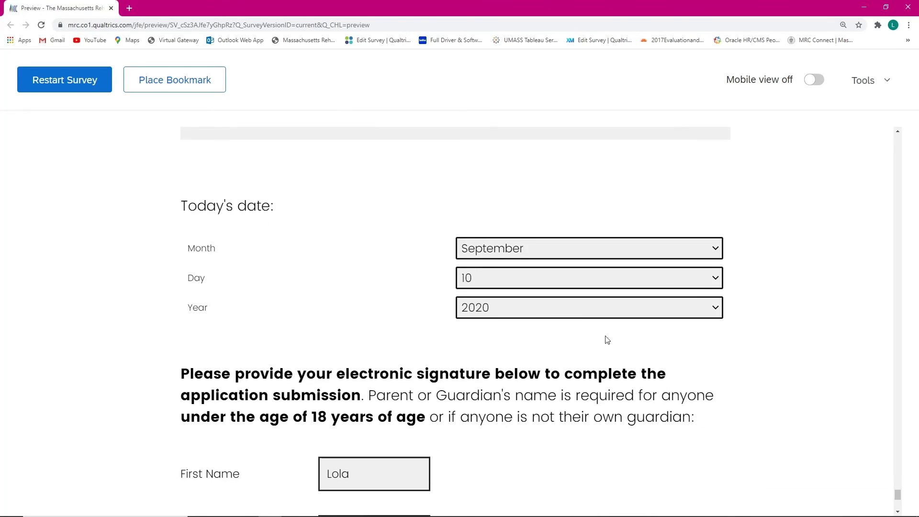
{"action": "scroll", "coordinate": [503, 383], "scroll_direction": "down", "scroll_amount": 3}
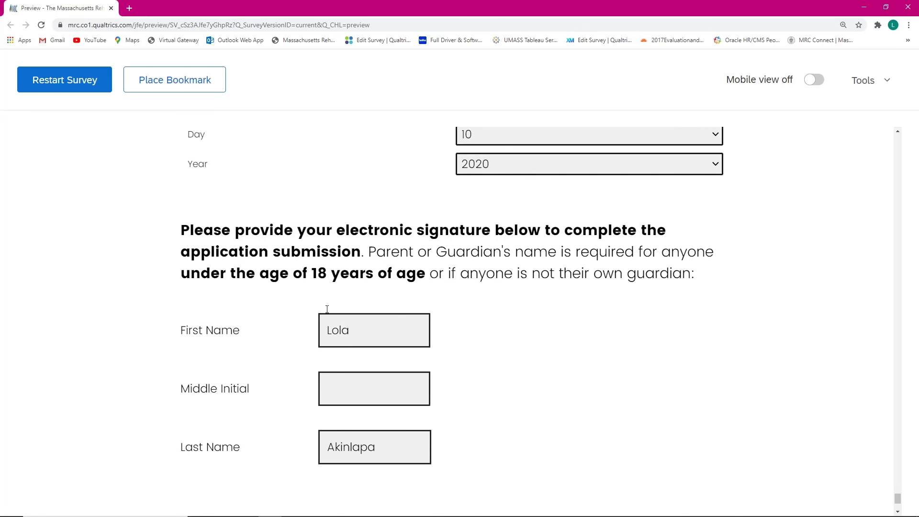
{"action": "scroll", "coordinate": [832, 452], "scroll_direction": "down", "scroll_amount": 3}
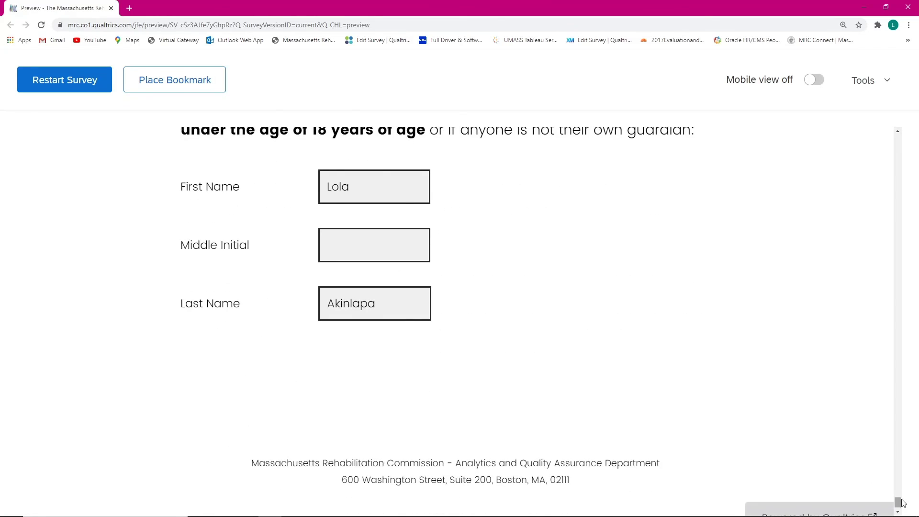
{"action": "left_click_drag", "start_coordinate": [898, 502], "coordinate": [886, 148]}
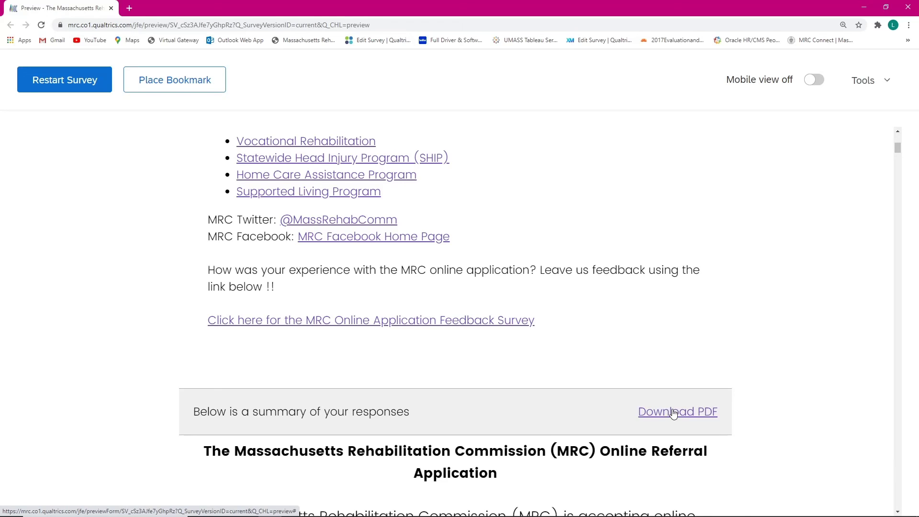
Step: Download the response summary as PDF and open ResponseSummary (4).pdf from the download bar
{"action": "left_click", "coordinate": [673, 413]}
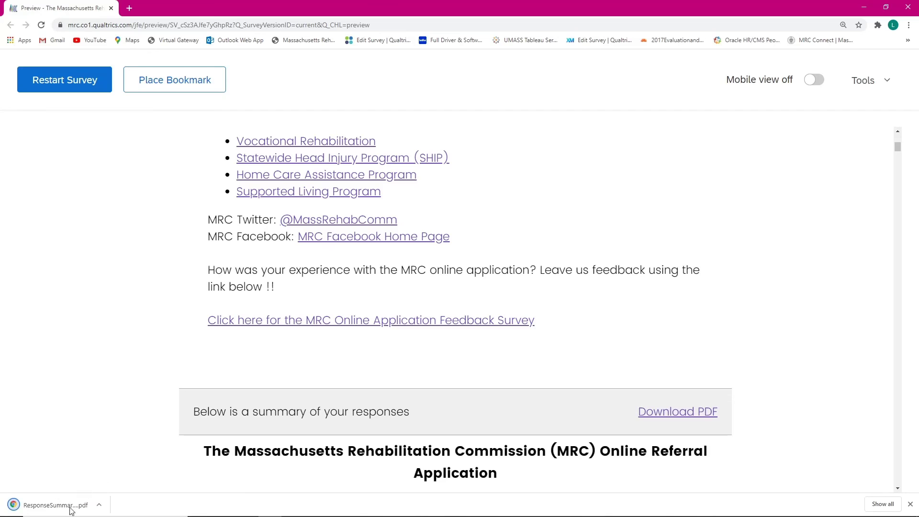
{"action": "mouse_move", "coordinate": [47, 511]}
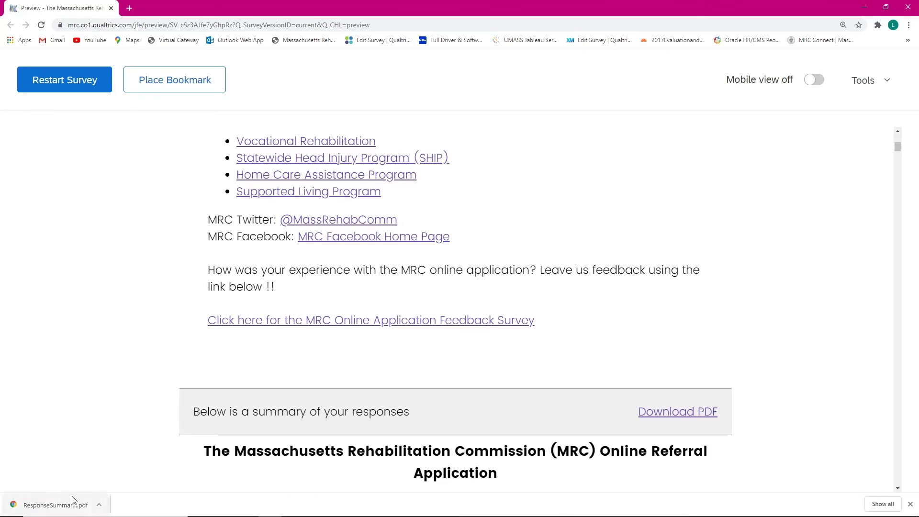
{"action": "left_click", "coordinate": [54, 506]}
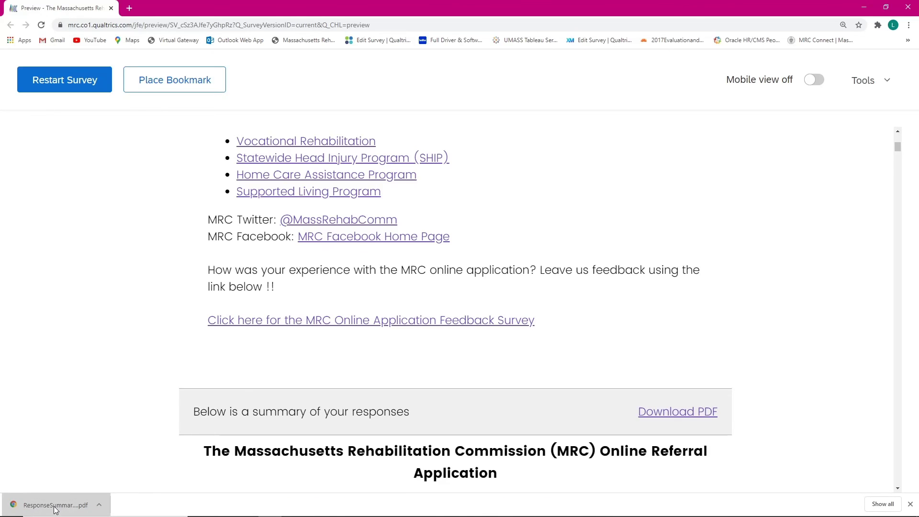
Step: Scroll through the 13-page PDF to review the submitted answers and contact details
{"action": "scroll", "coordinate": [352, 237], "scroll_direction": "down", "scroll_amount": 20}
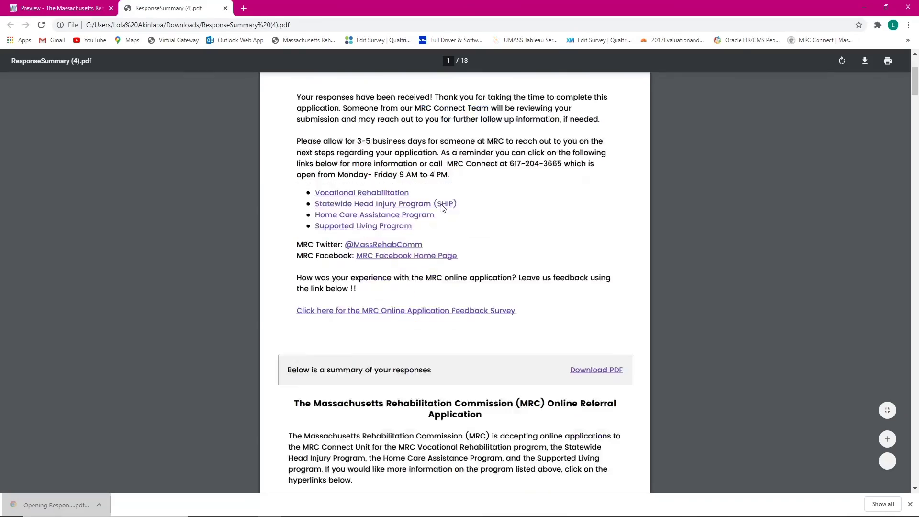
{"action": "scroll", "coordinate": [418, 251], "scroll_direction": "down", "scroll_amount": 15}
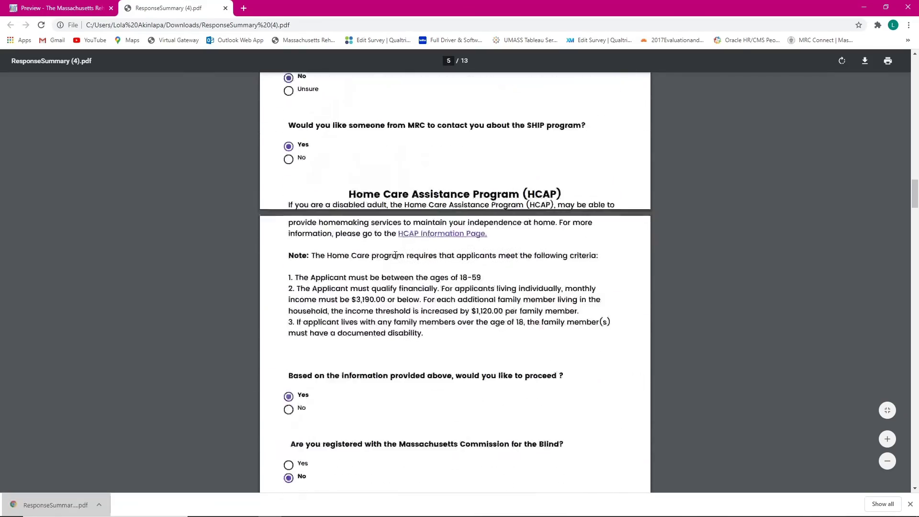
{"action": "scroll", "coordinate": [430, 269], "scroll_direction": "up", "scroll_amount": 14}
{"action": "scroll", "coordinate": [431, 269], "scroll_direction": "up", "scroll_amount": 20}
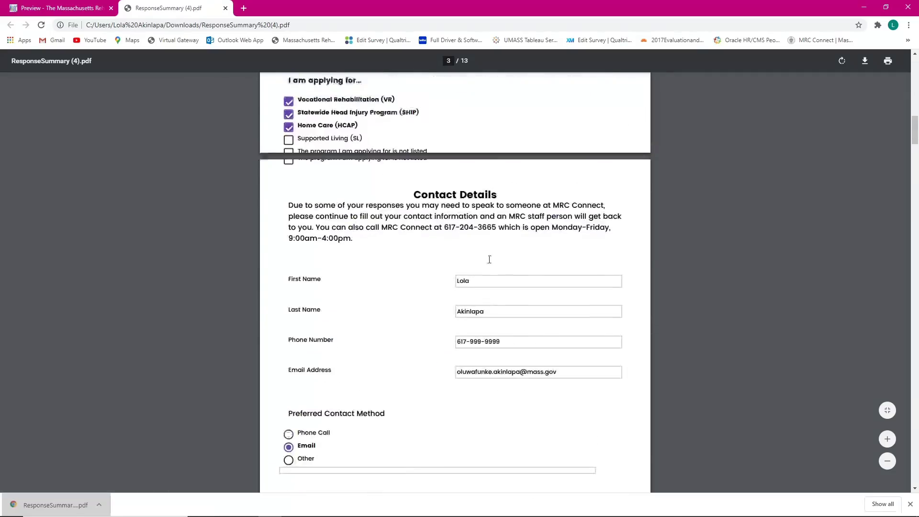
{"action": "left_click", "coordinate": [885, 64]}
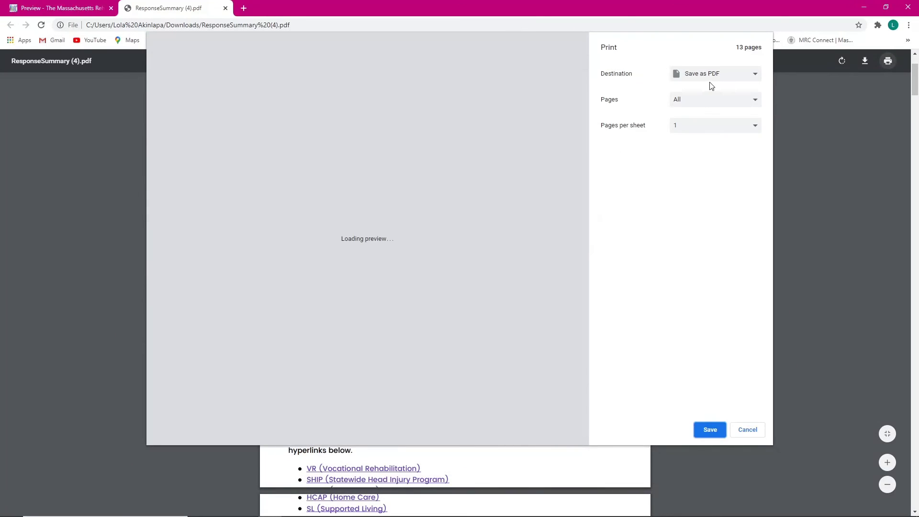
{"action": "left_click", "coordinate": [712, 74]}
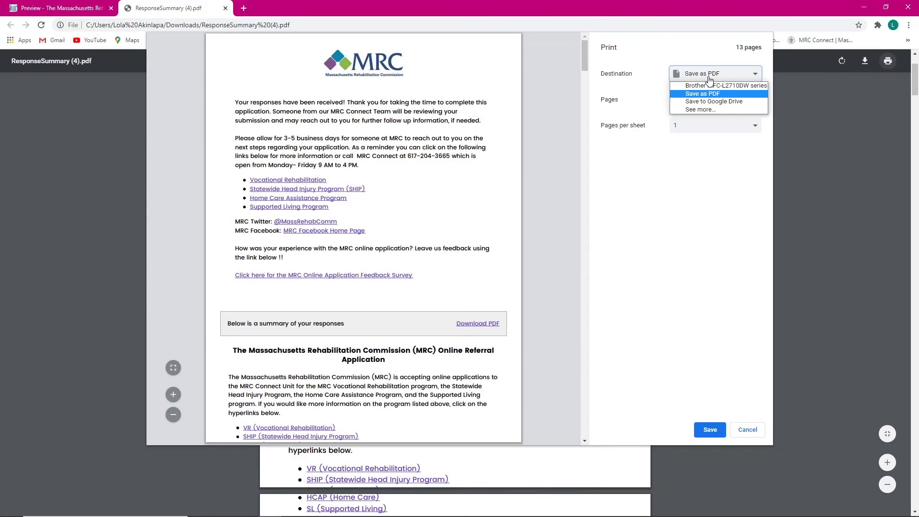
{"action": "left_click", "coordinate": [701, 362]}
{"action": "left_click", "coordinate": [707, 431]}
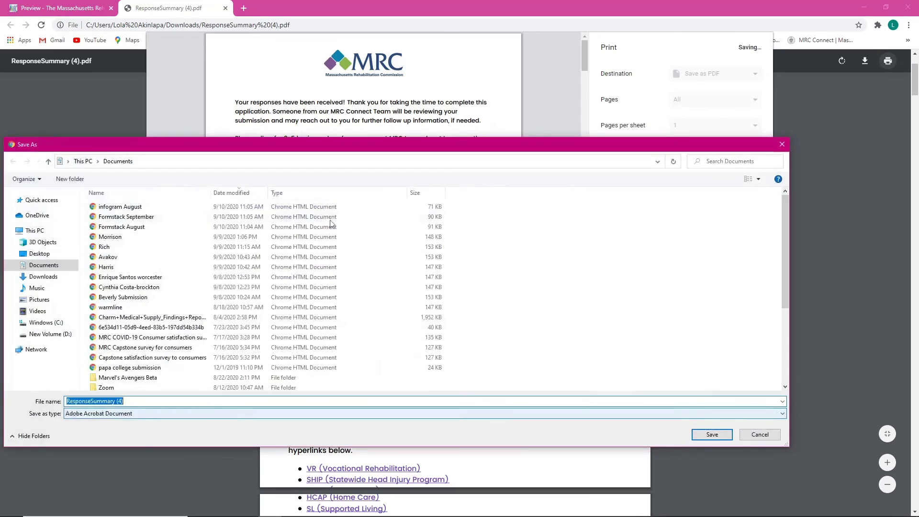
{"action": "left_click", "coordinate": [759, 434]}
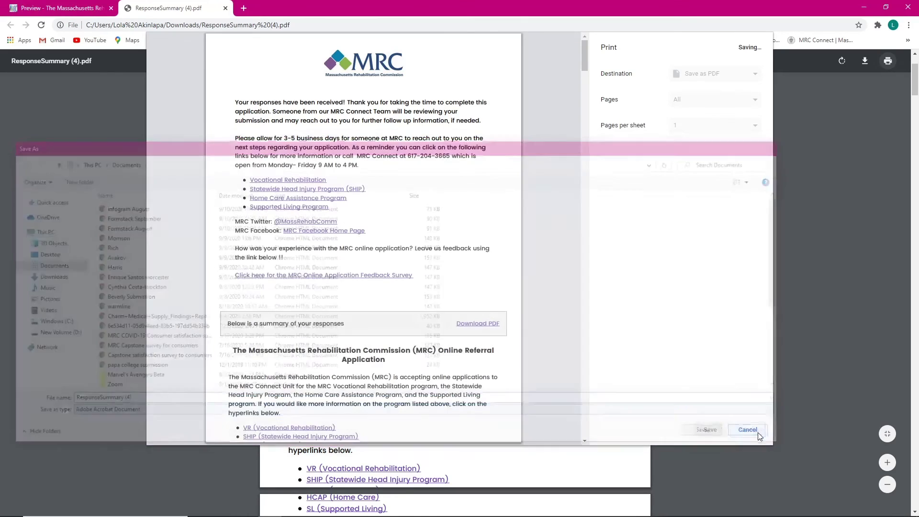
{"action": "left_click", "coordinate": [730, 78]}
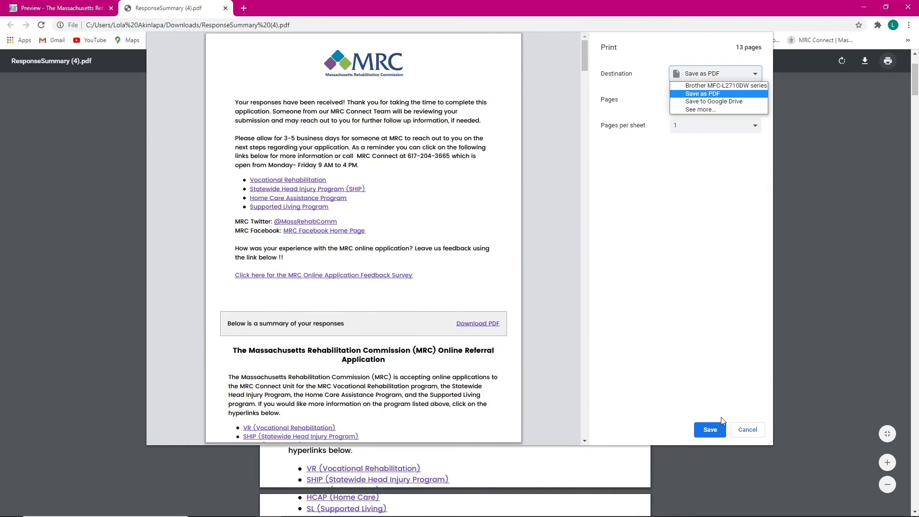
{"action": "left_click", "coordinate": [698, 85]}
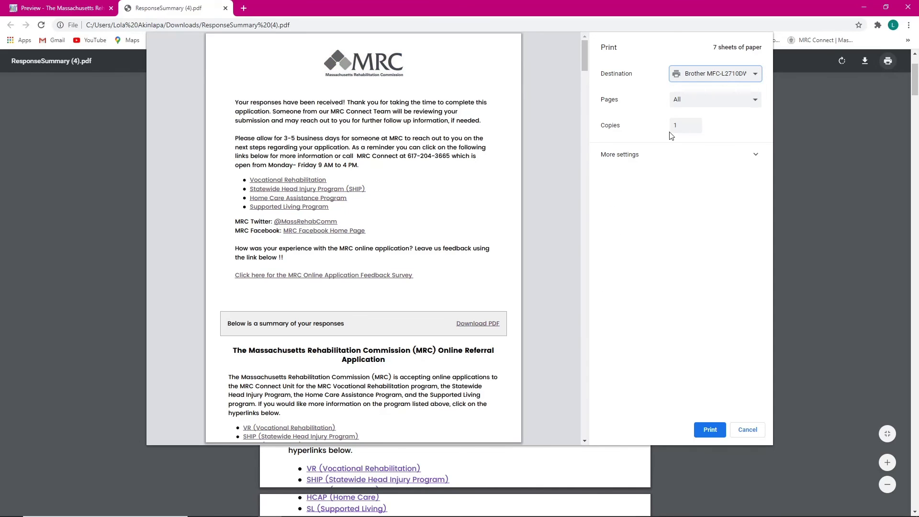
{"action": "left_click", "coordinate": [747, 430]}
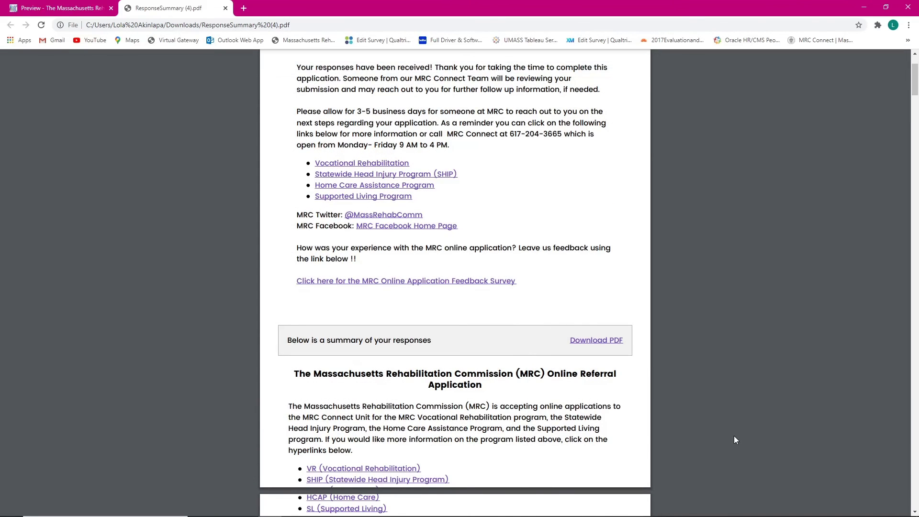
Step: Switch back to the Preview tab and scroll through the confirmation page's MRC Connect hours and resource links
{"action": "left_click", "coordinate": [61, 5]}
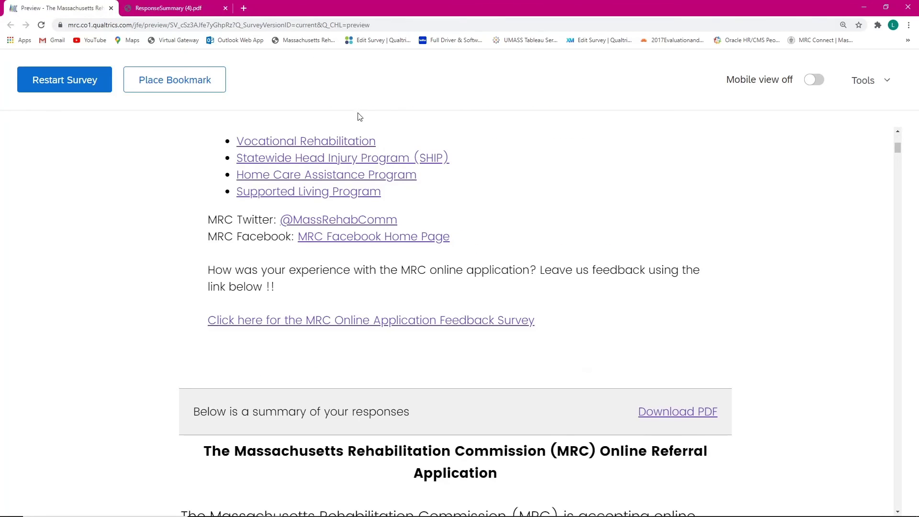
{"action": "scroll", "coordinate": [383, 216], "scroll_direction": "down", "scroll_amount": 6}
{"action": "scroll", "coordinate": [387, 222], "scroll_direction": "up", "scroll_amount": 10}
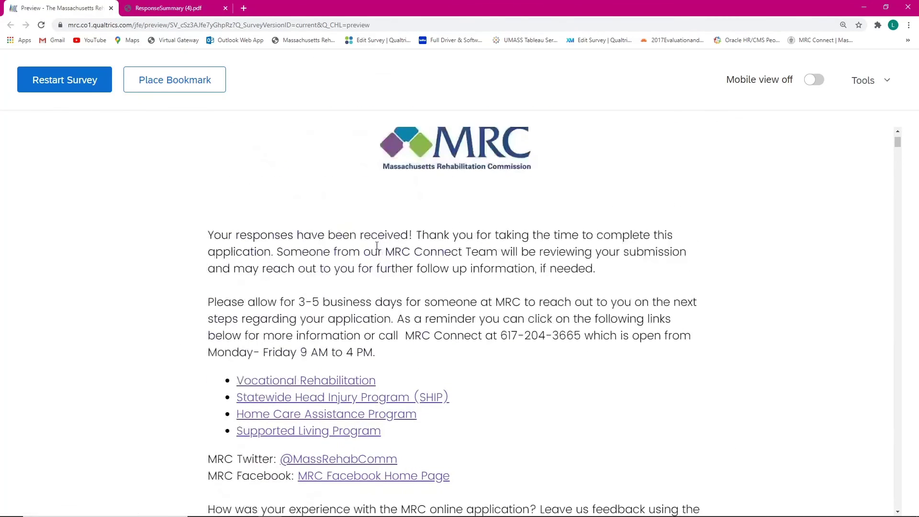
{"action": "scroll", "coordinate": [377, 254], "scroll_direction": "down", "scroll_amount": 1}
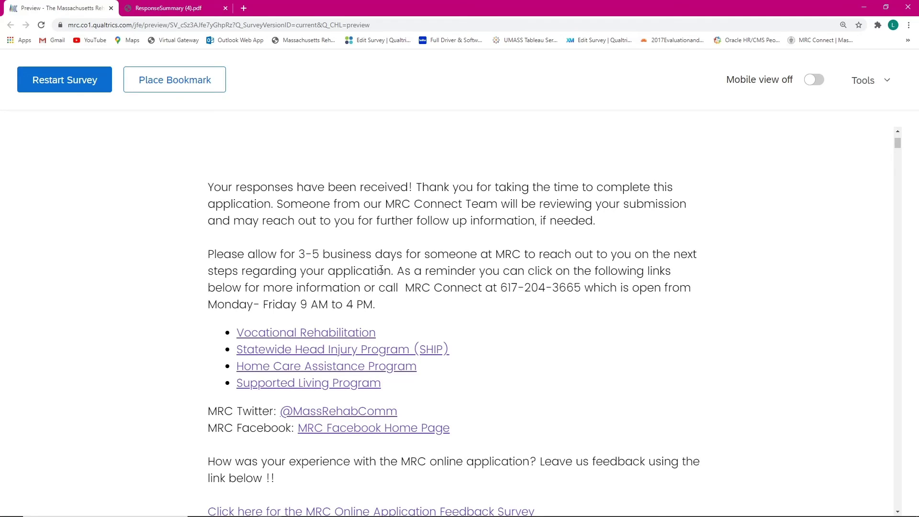
{"action": "scroll", "coordinate": [381, 269], "scroll_direction": "up", "scroll_amount": 3}
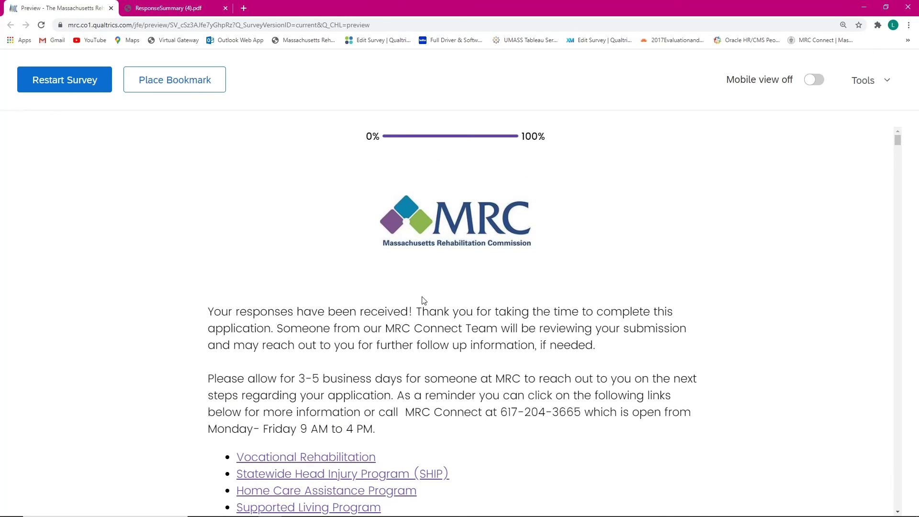
{"action": "scroll", "coordinate": [324, 199], "scroll_direction": "down", "scroll_amount": 4}
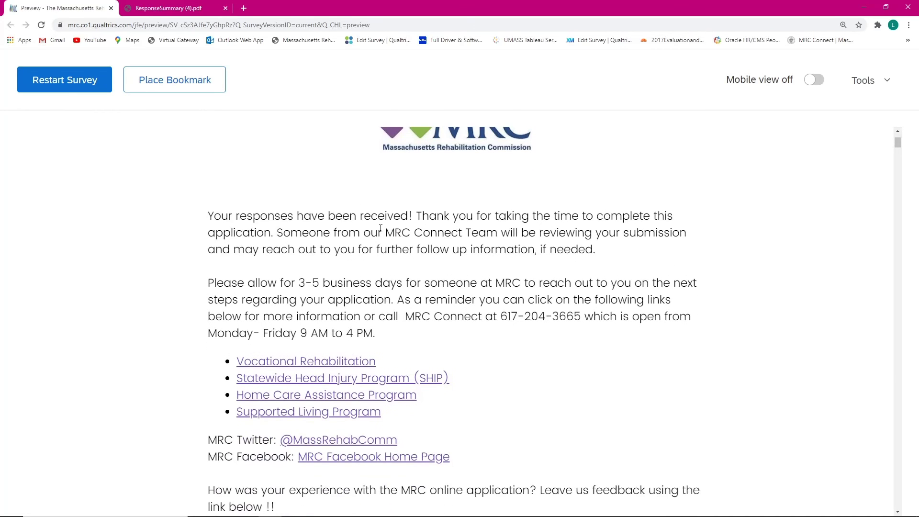
{"action": "scroll", "coordinate": [429, 282], "scroll_direction": "down", "scroll_amount": 3}
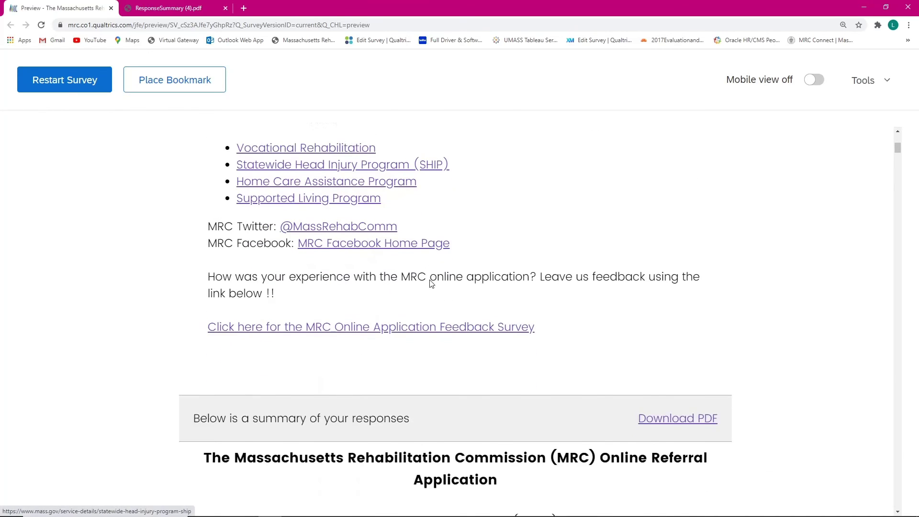
{"action": "scroll", "coordinate": [443, 163], "scroll_direction": "up", "scroll_amount": 5}
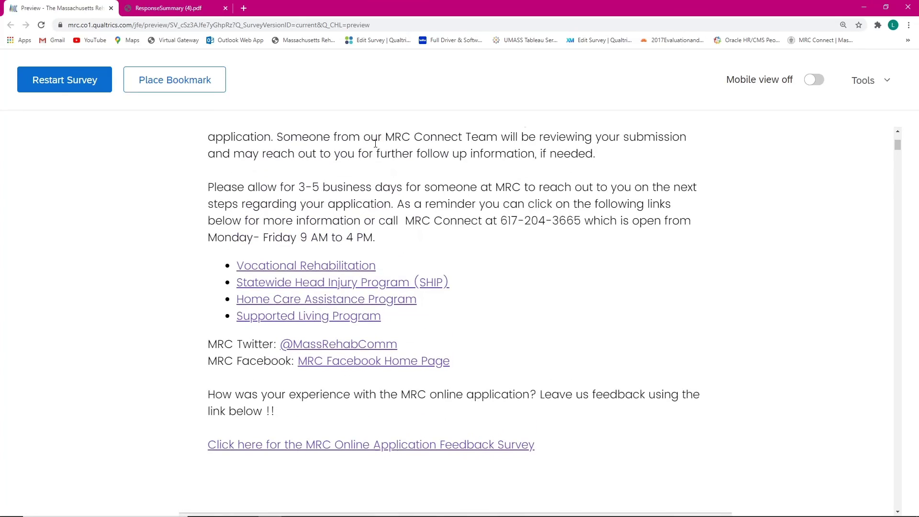
{"action": "scroll", "coordinate": [431, 215], "scroll_direction": "down", "scroll_amount": 6}
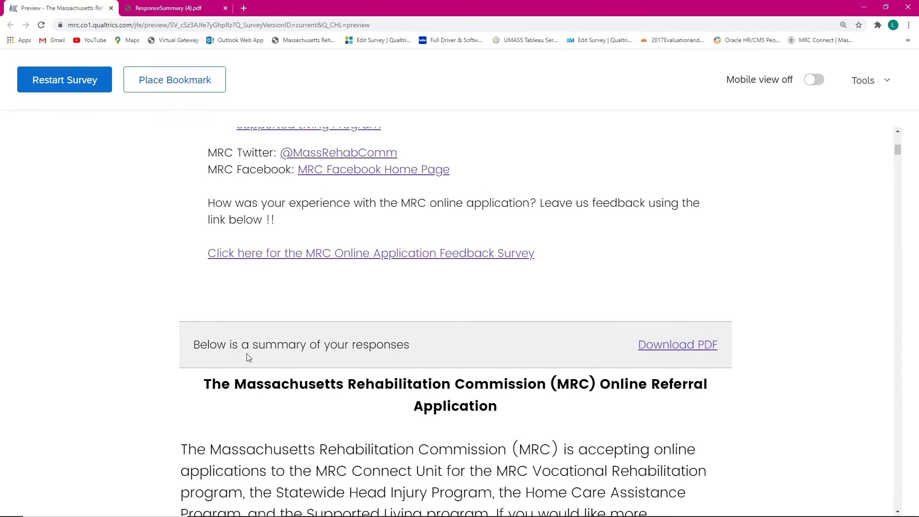
{"action": "scroll", "coordinate": [247, 356], "scroll_direction": "down", "scroll_amount": 2}
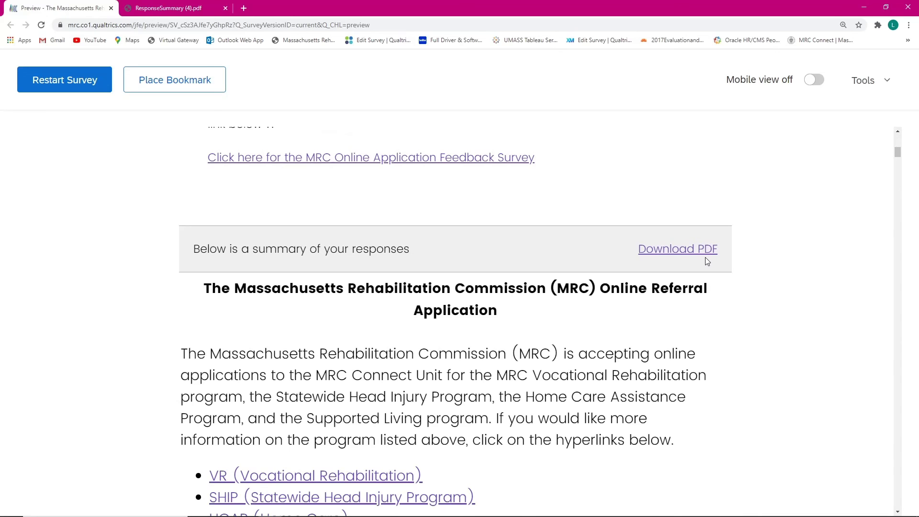
{"action": "scroll", "coordinate": [700, 263], "scroll_direction": "up", "scroll_amount": 10}
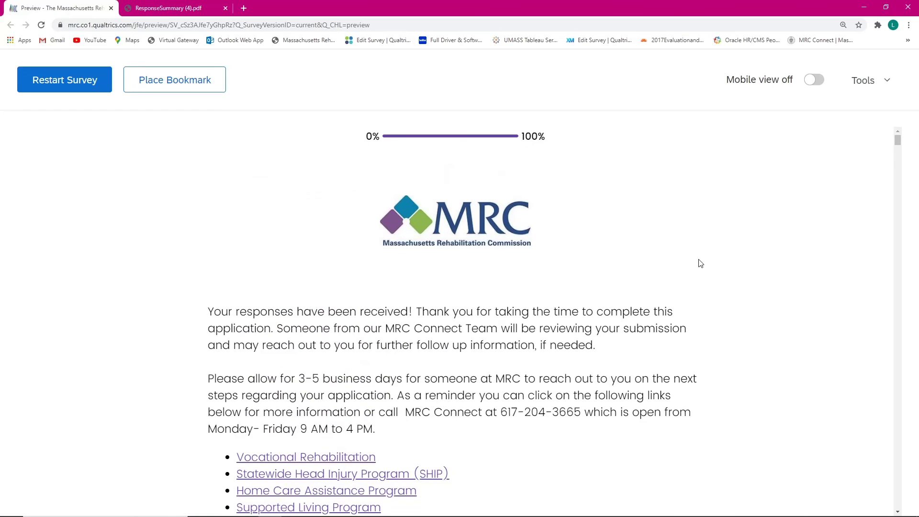
{"action": "scroll", "coordinate": [252, 287], "scroll_direction": "down", "scroll_amount": 1}
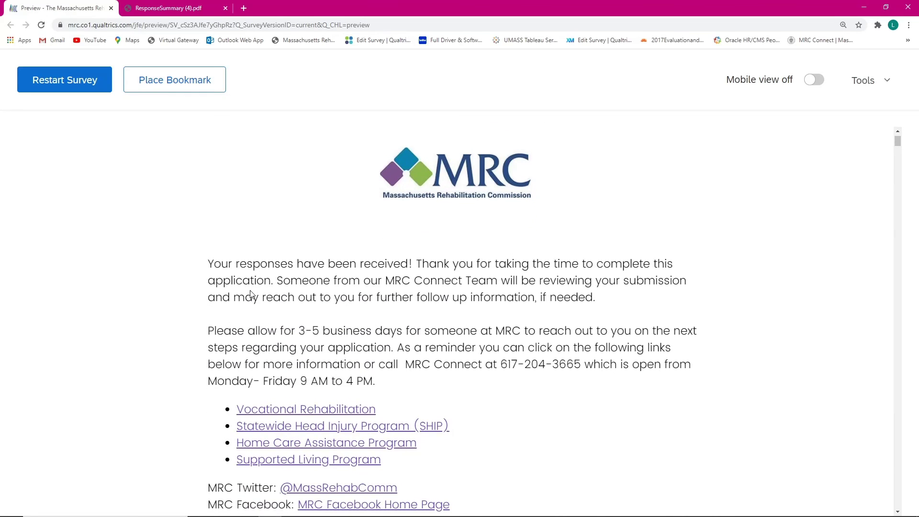
{"action": "scroll", "coordinate": [204, 328], "scroll_direction": "down", "scroll_amount": 3}
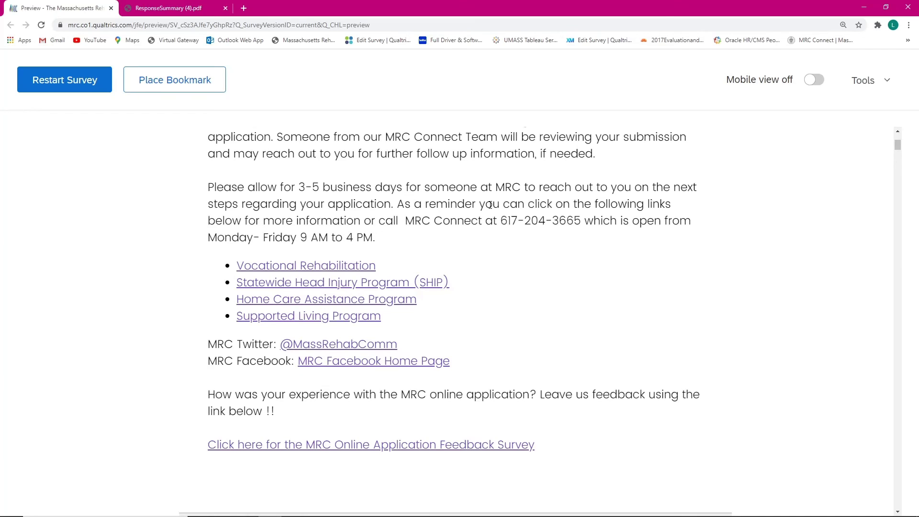
{"action": "scroll", "coordinate": [490, 205], "scroll_direction": "up", "scroll_amount": 3}
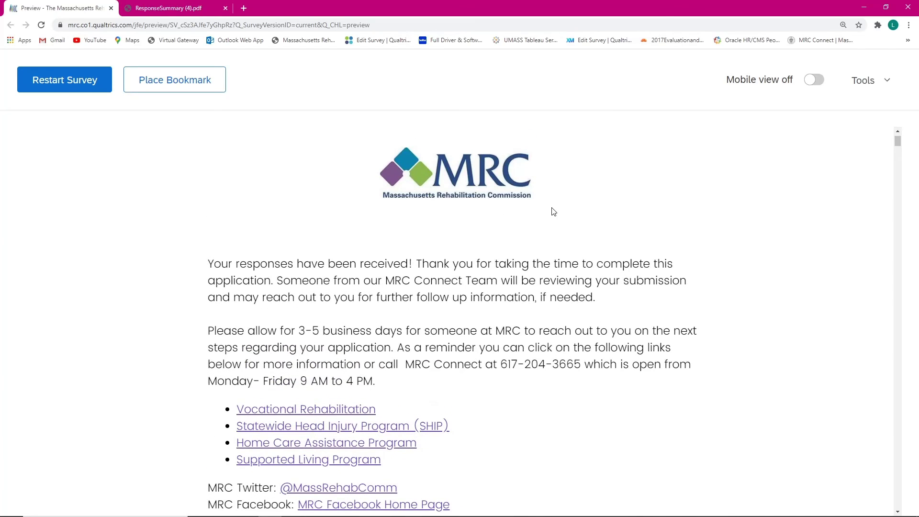